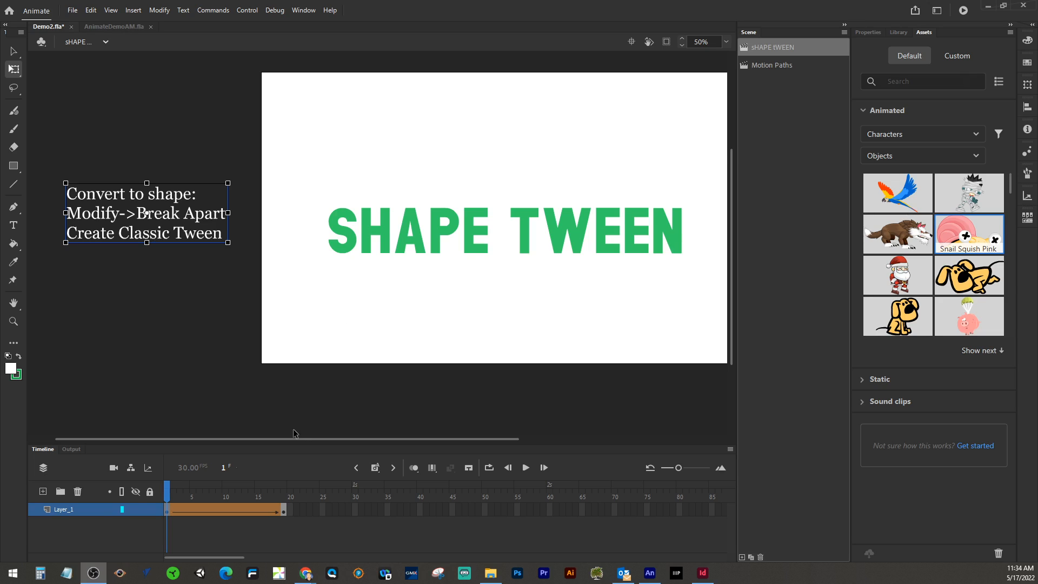
Step: Scrub through the existing shape tween on the timeline to preview its first and last frames
left_click(169, 510)
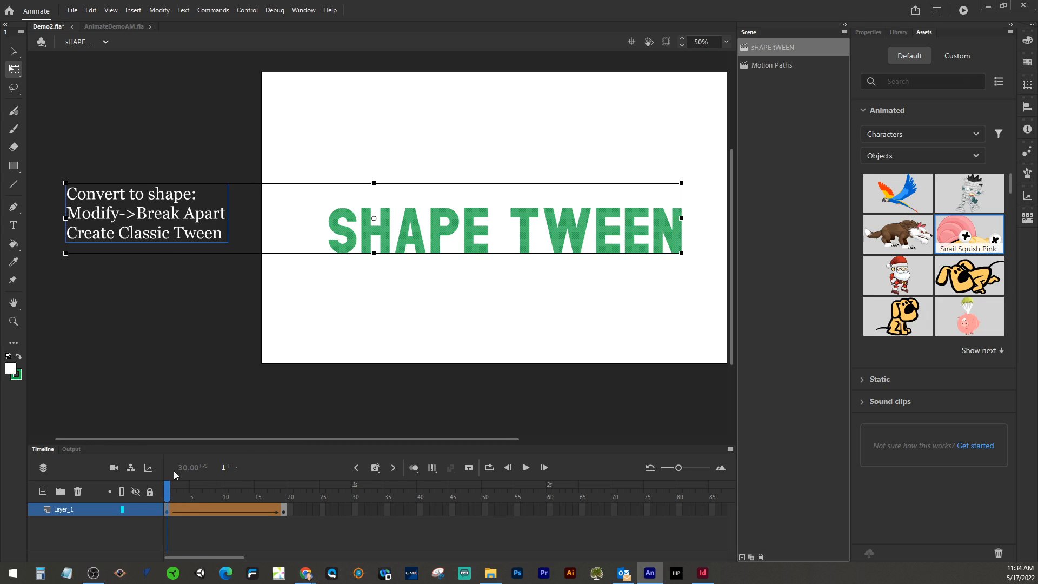
left_click(283, 511)
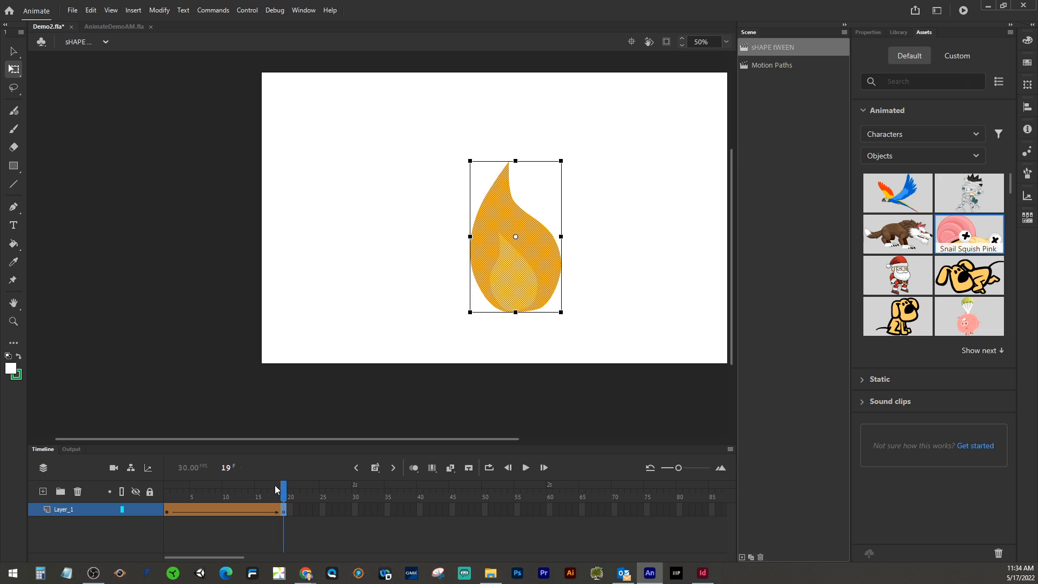
left_click_drag(281, 494, 99, 475)
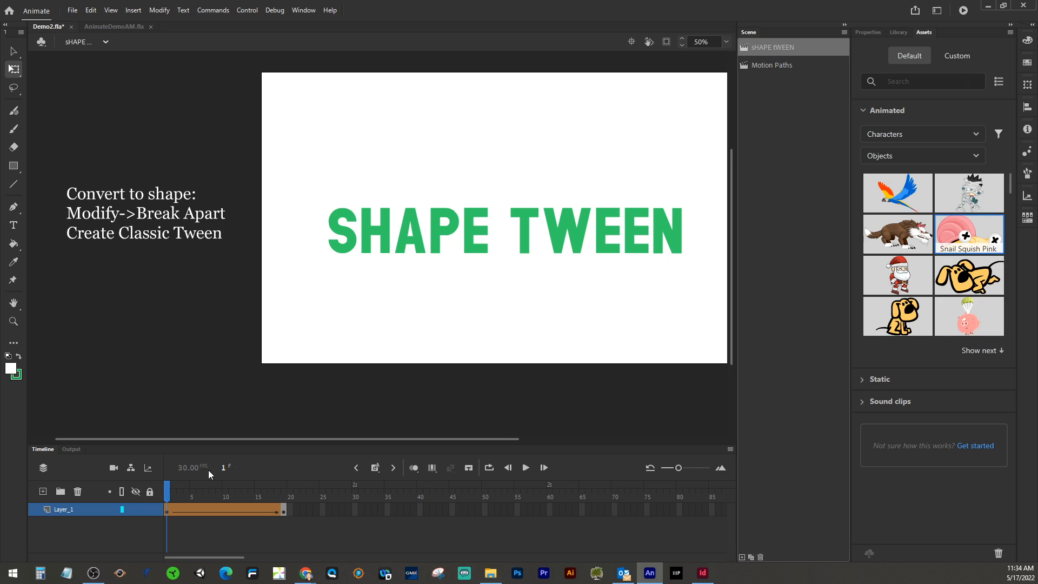
left_click(283, 511)
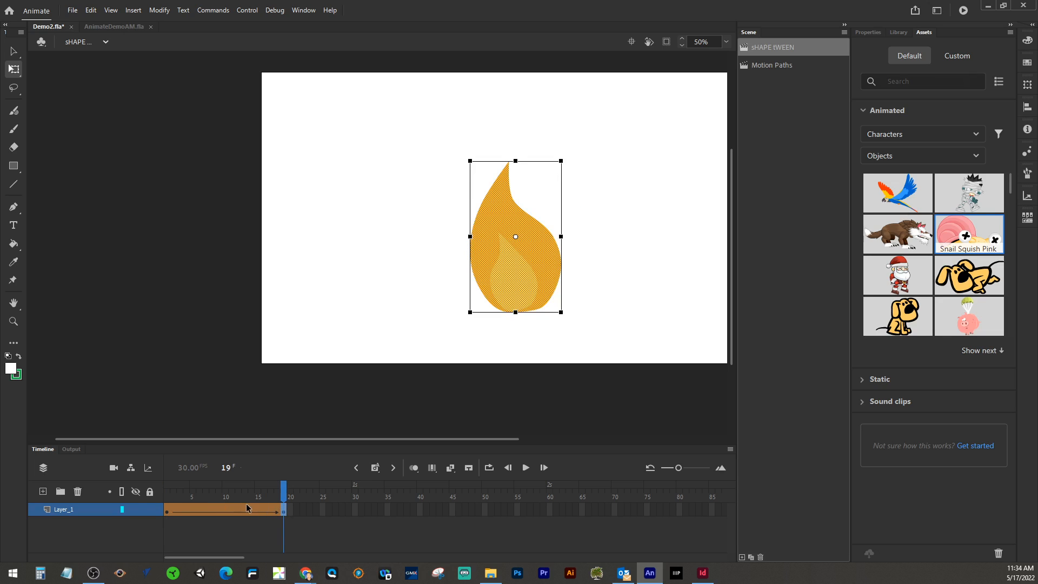
left_click_drag(284, 489, 147, 487)
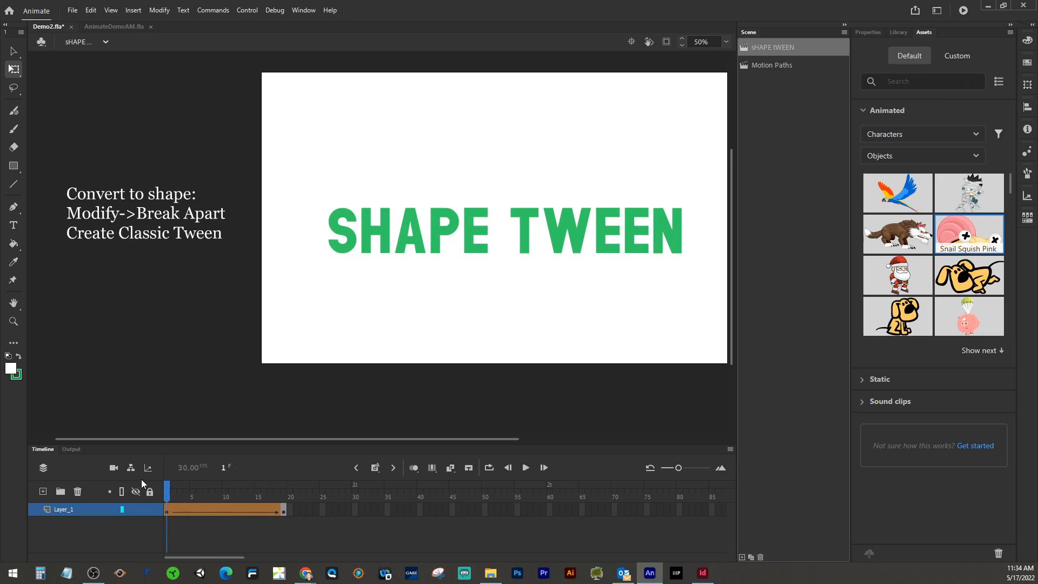
Step: Create a new Full HD 1920 x 1080 document at 30 fps with the ActionScript 3.0 platform
left_click(72, 11)
left_click(76, 27)
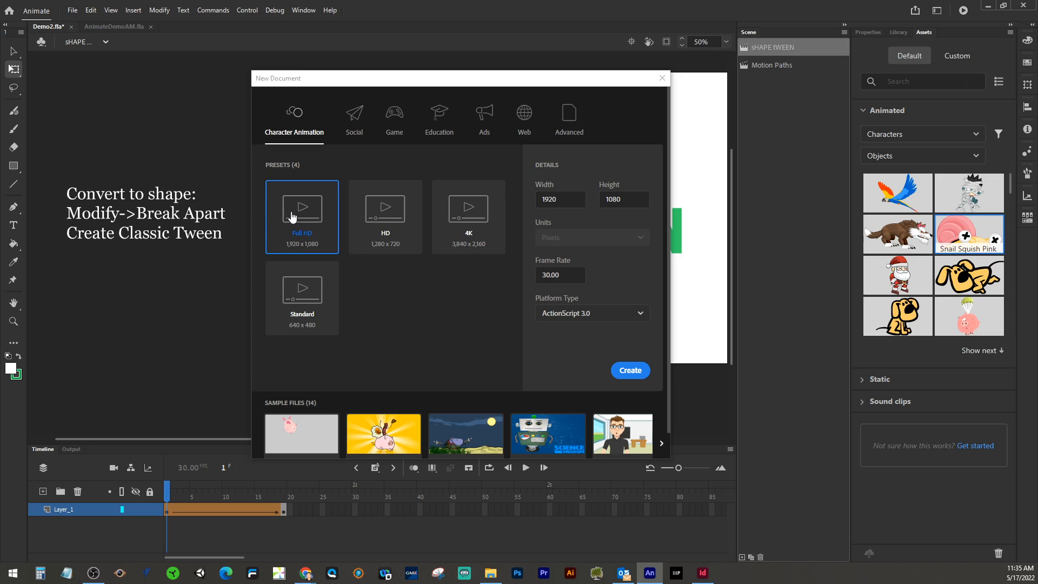
left_click(608, 318)
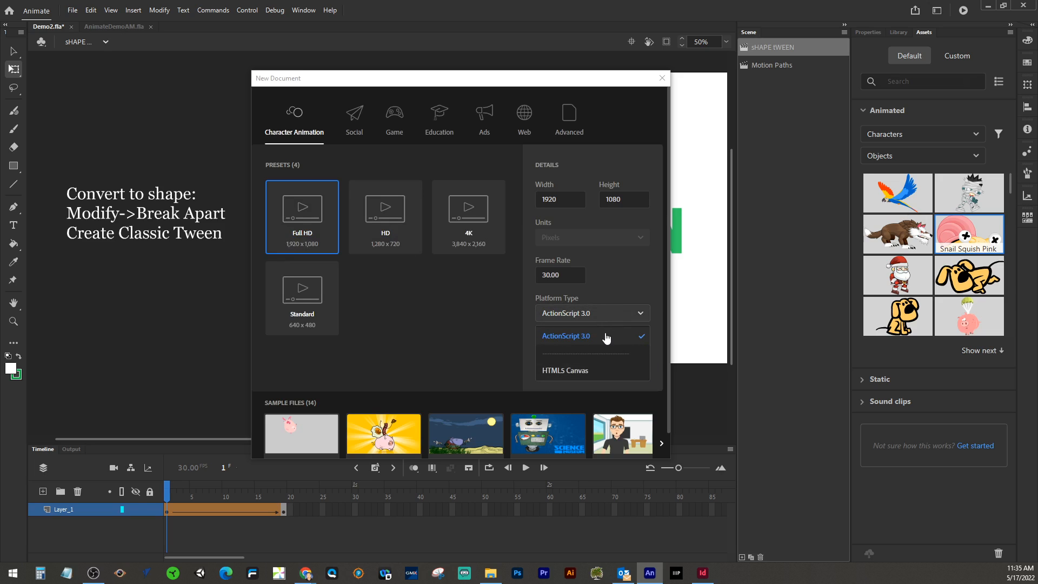
left_click(612, 277)
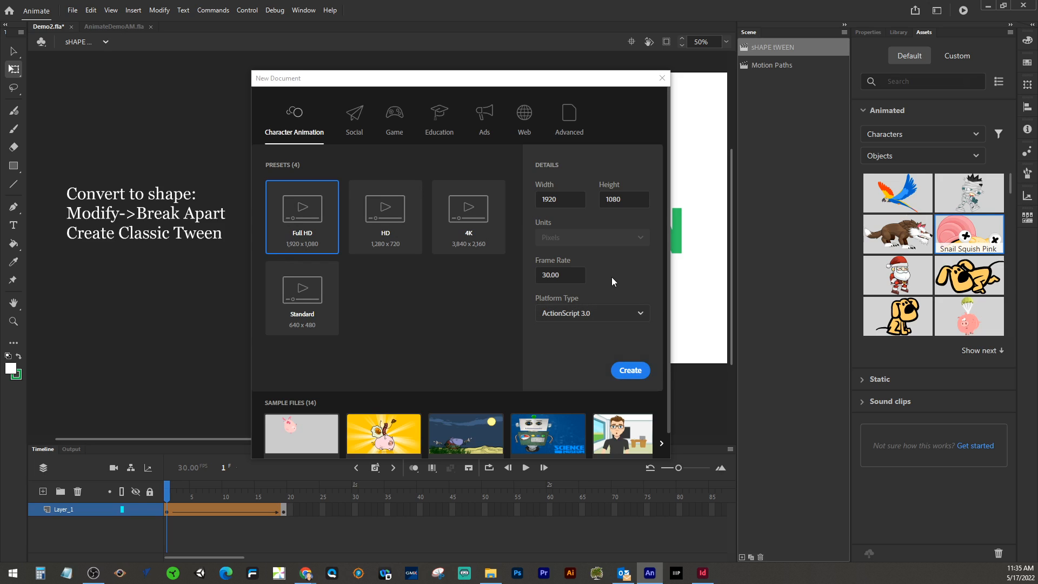
left_click(625, 372)
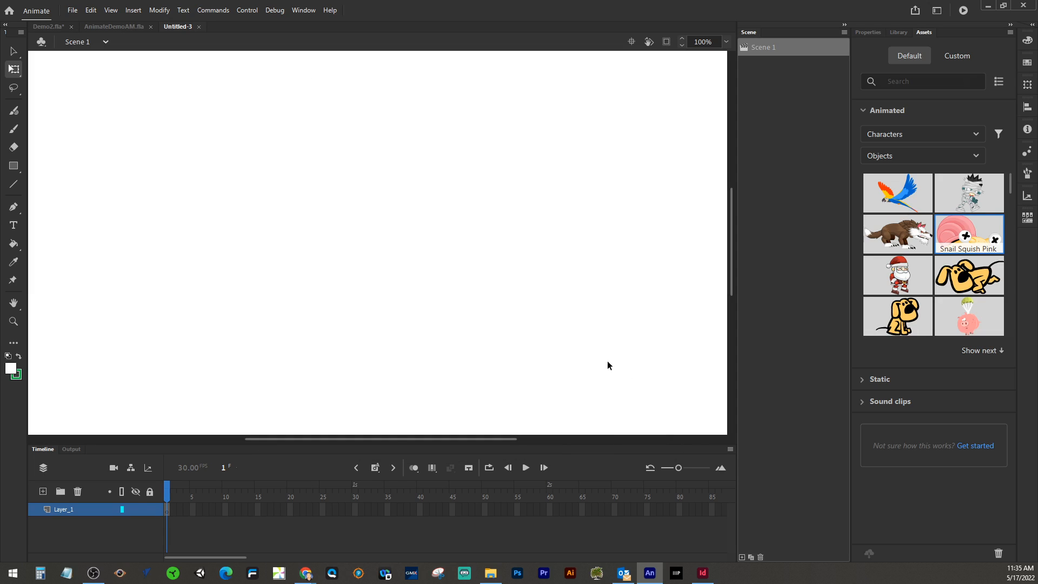
Step: Draw a text box on the stage and enter the text Shape Tween
key("ctrl+minus")
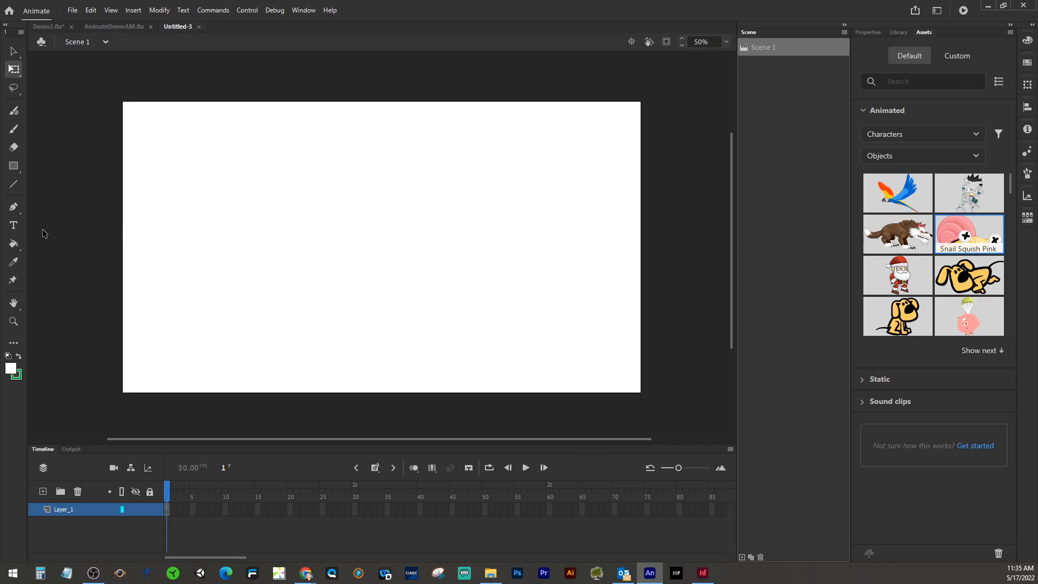
left_click(18, 229)
left_click_drag(232, 193, 547, 306)
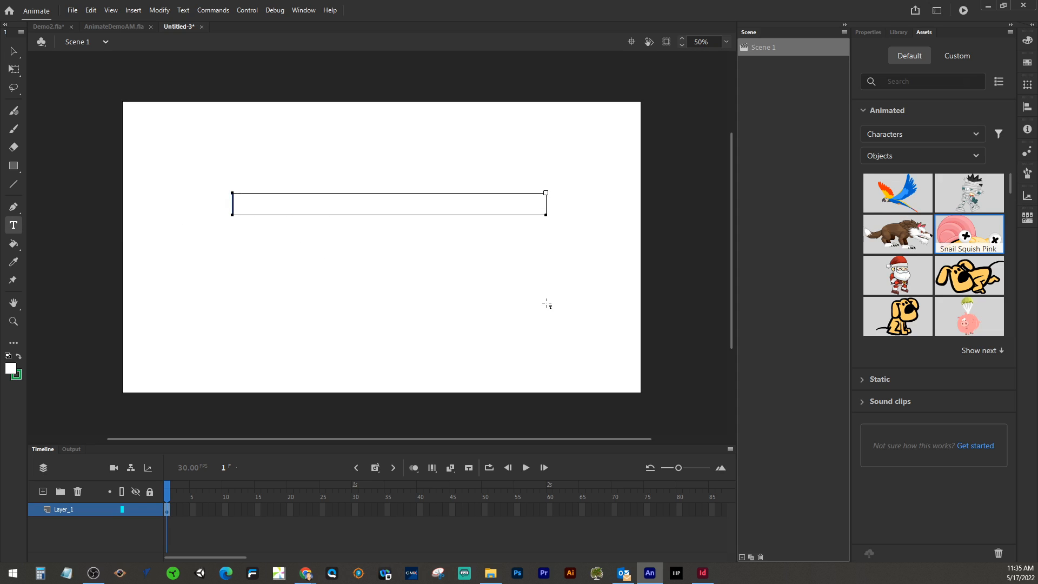
type("Shap")
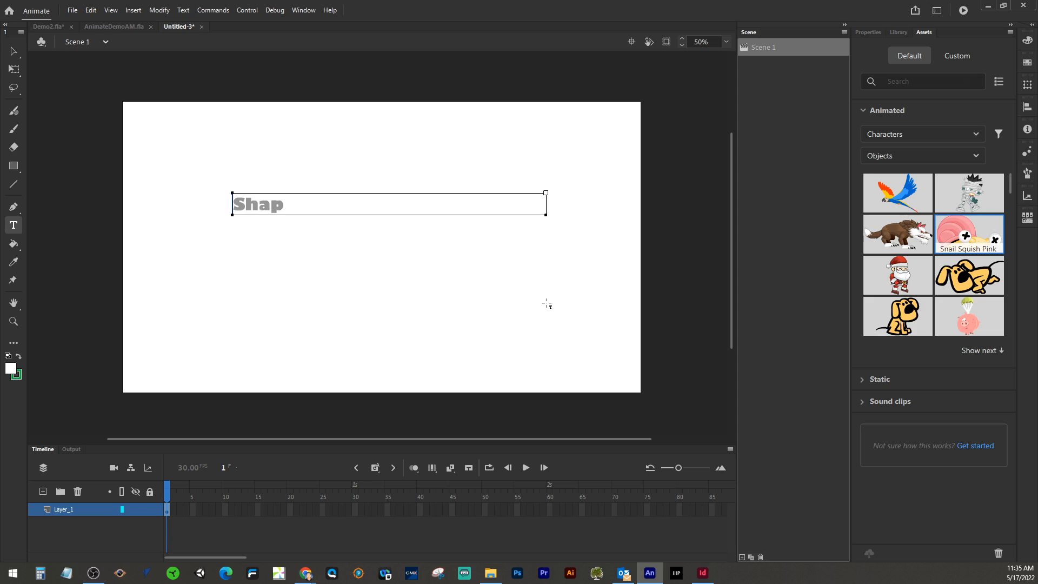
type("e Tween")
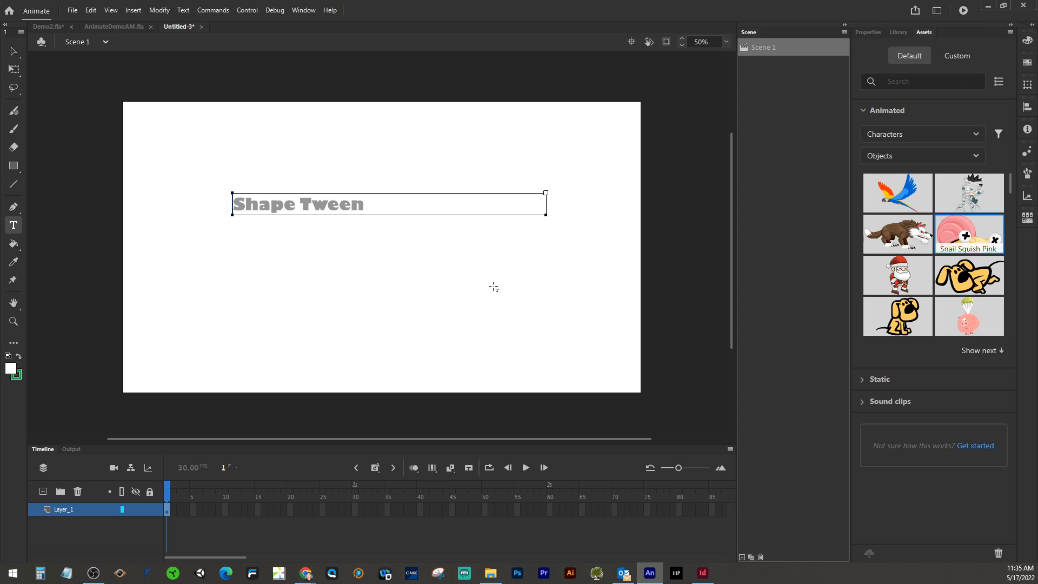
Step: Select the text box and set its fill colour to red
left_click(15, 53)
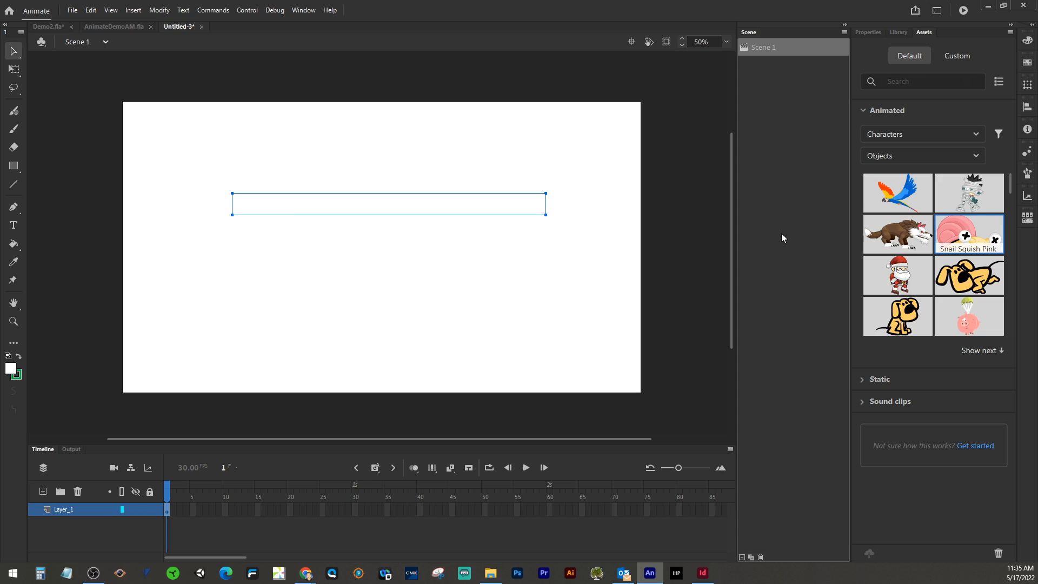
left_click(873, 32)
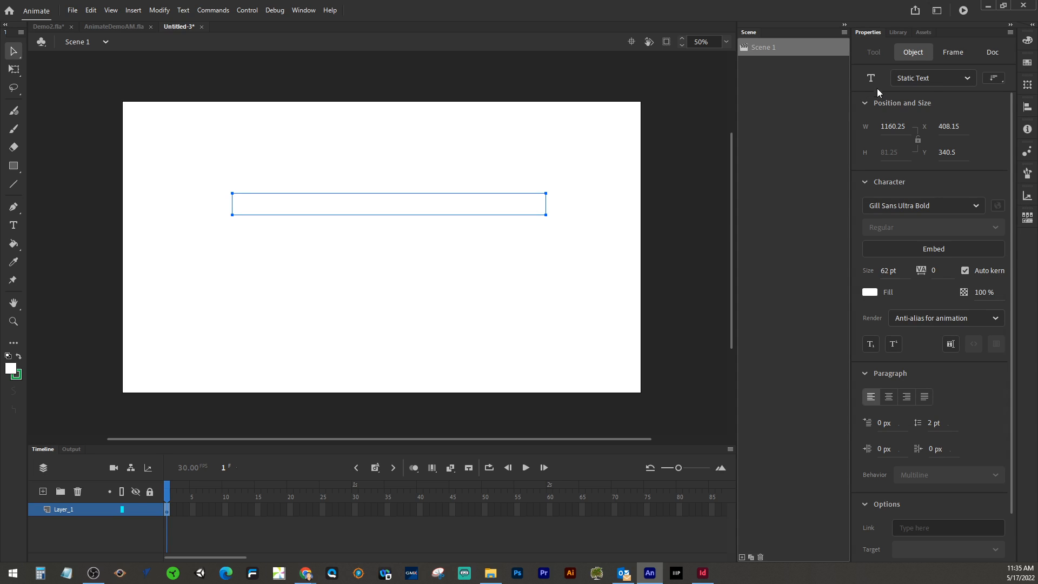
left_click(871, 293)
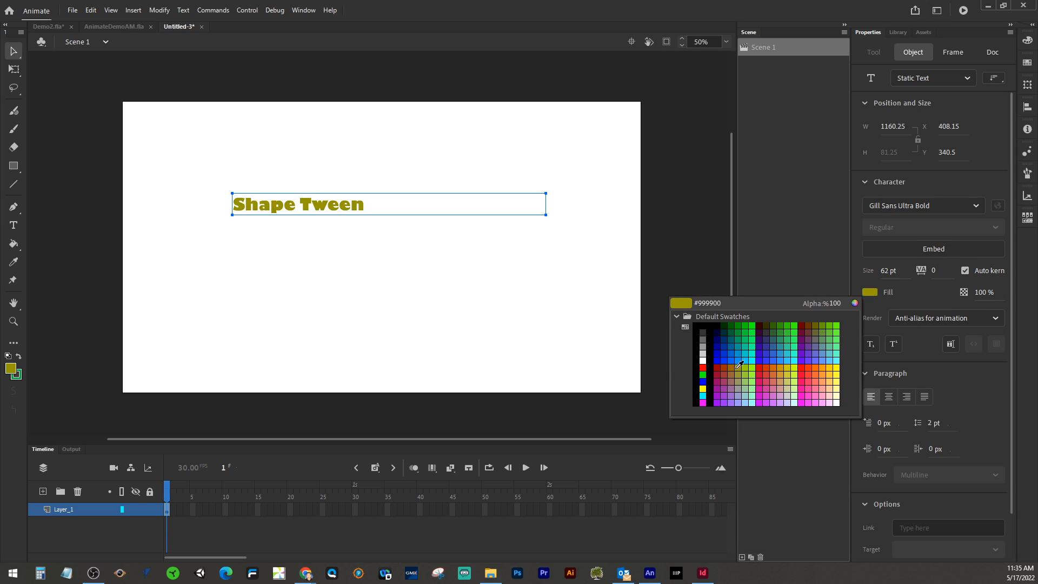
left_click(805, 368)
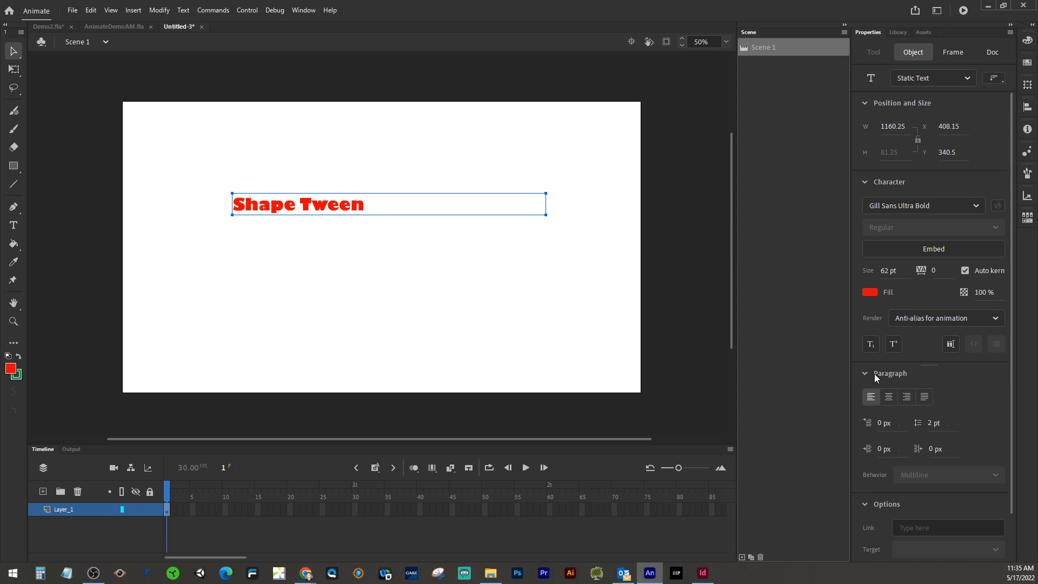
Step: Set the text size to 96 pt and scale the text box up with Free Transform
left_click_drag(883, 272, 969, 271)
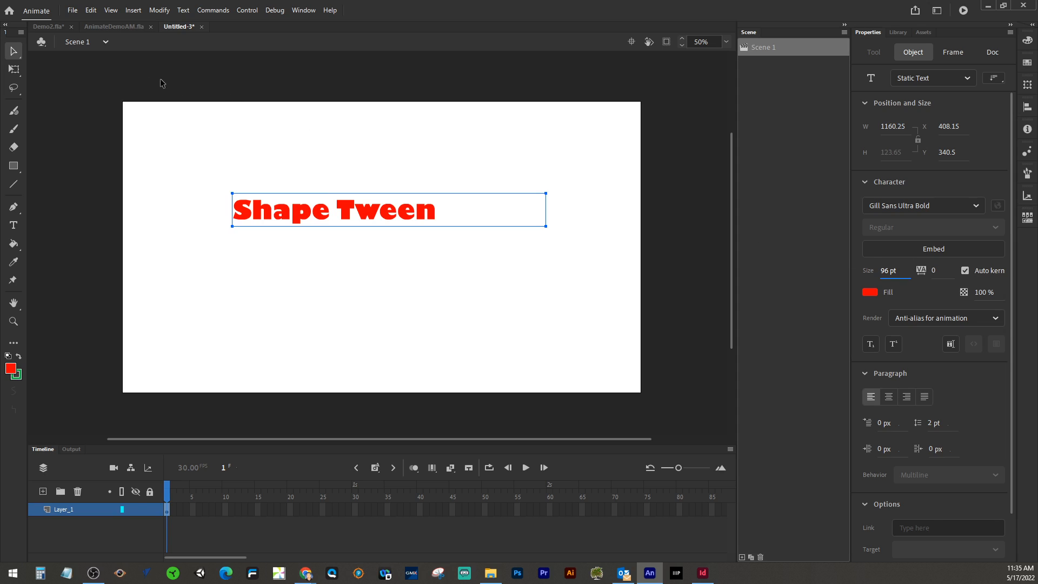
left_click(13, 69)
left_click_drag(550, 231, 601, 255)
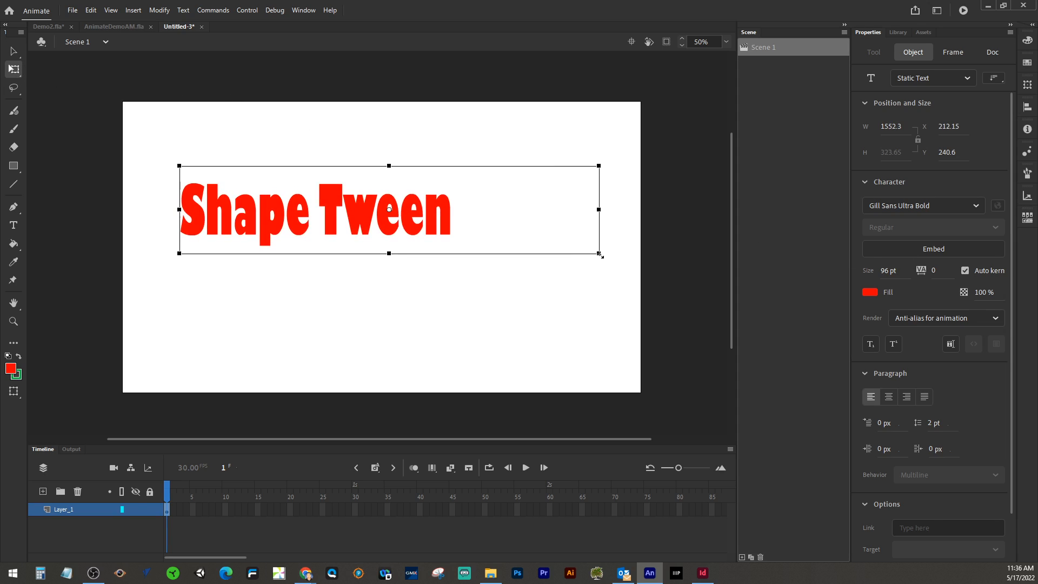
Step: Center-align the text and move the text box down toward the middle of the stage
left_click(889, 397)
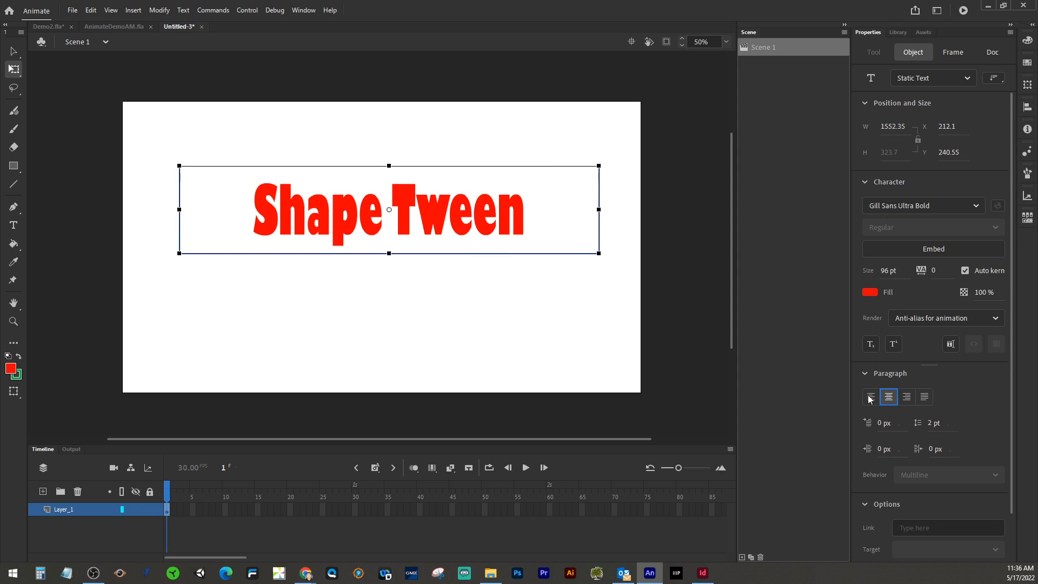
left_click_drag(469, 226, 463, 267)
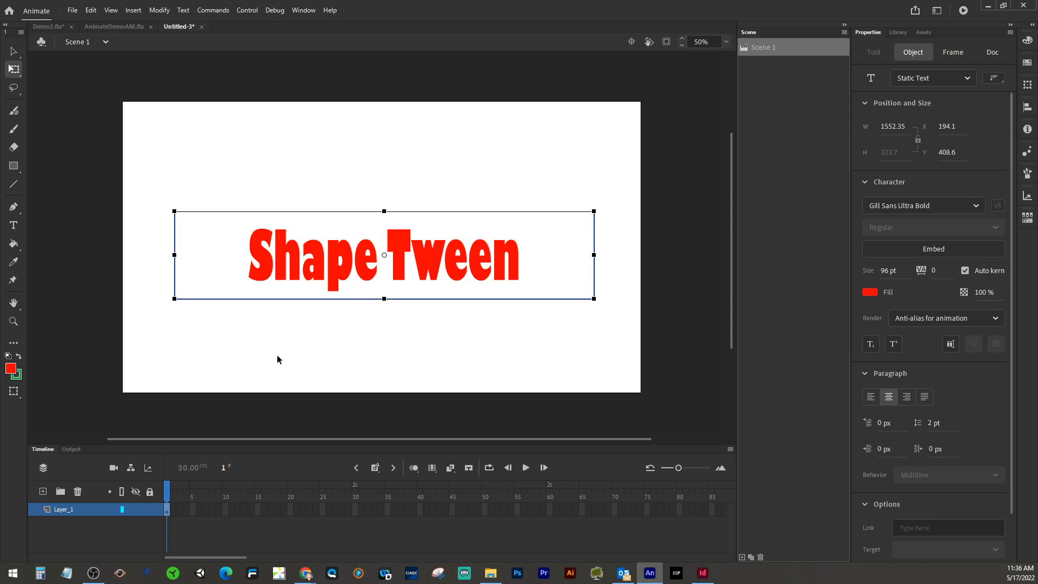
left_click_drag(285, 343, 296, 308)
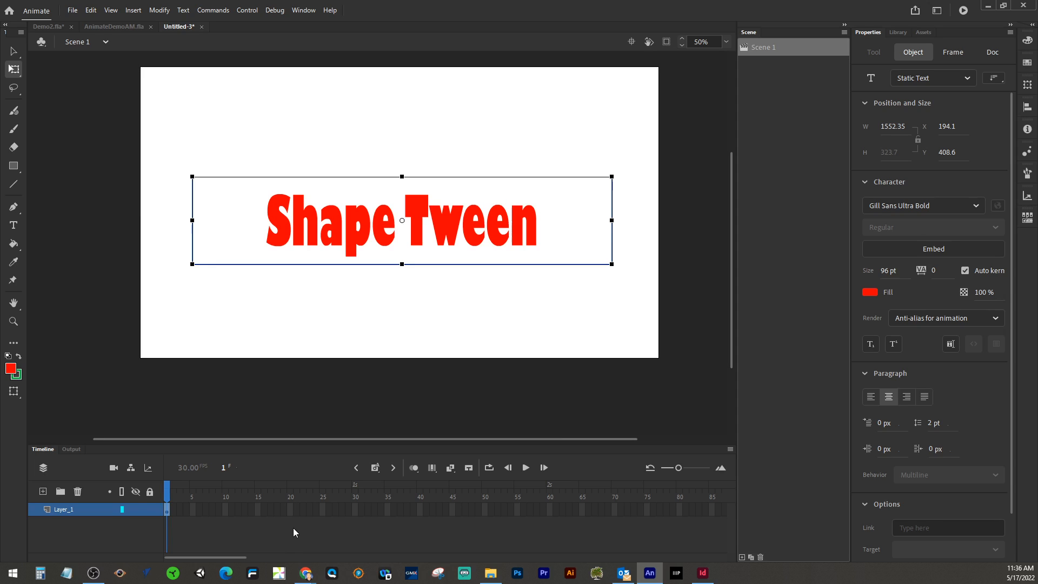
Step: Insert a blank keyframe at frame 60 on Layer_1
left_click(551, 509)
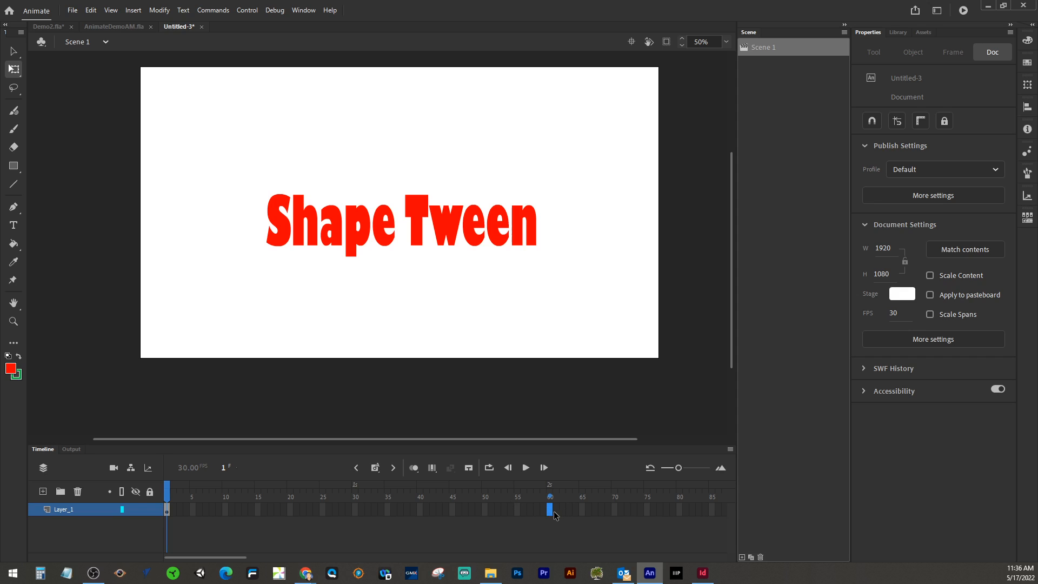
right_click(552, 511)
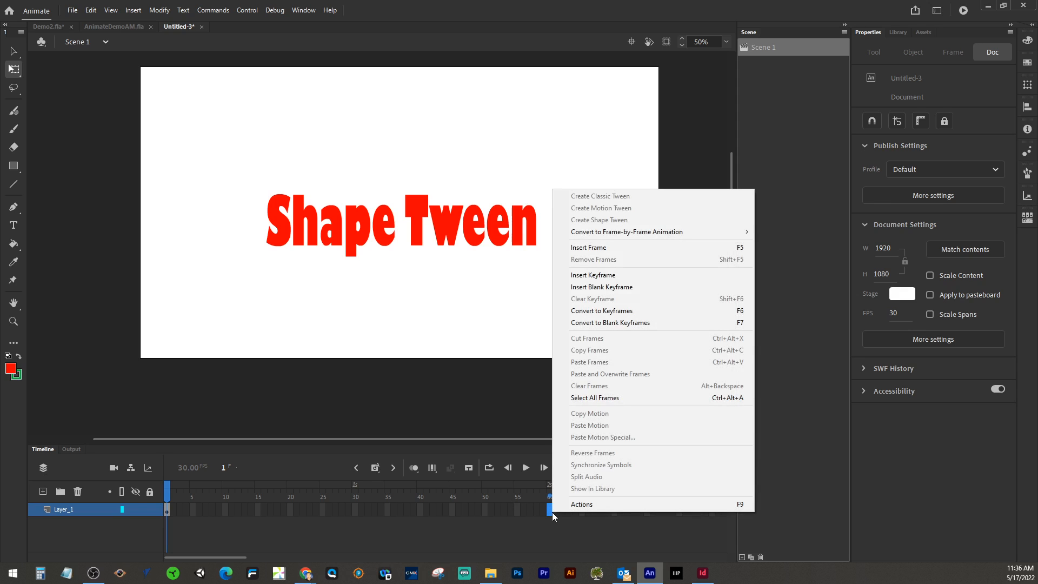
left_click(605, 288)
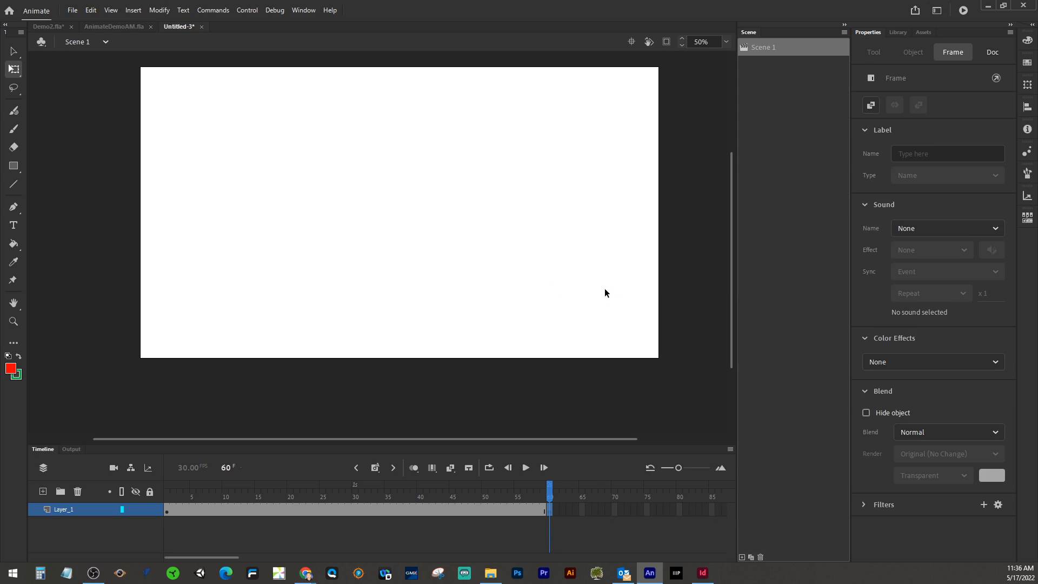
mouse_move(552, 490)
left_mouse_down()
mouse_move(239, 490)
mouse_move(560, 494)
left_mouse_up()
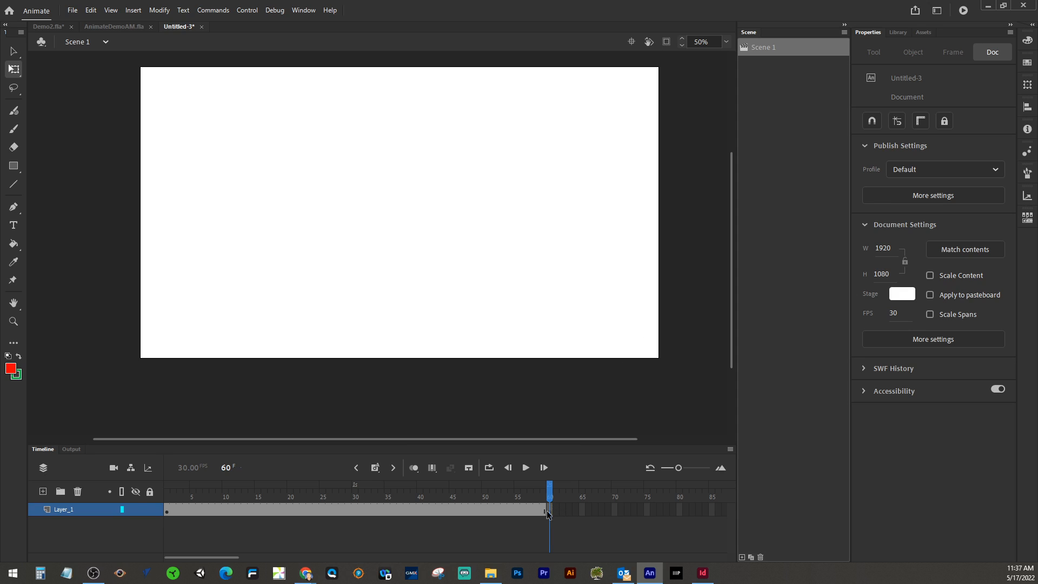
Step: Browse the Assets panel's static backgrounds and characters and the animated assets
left_click(918, 35)
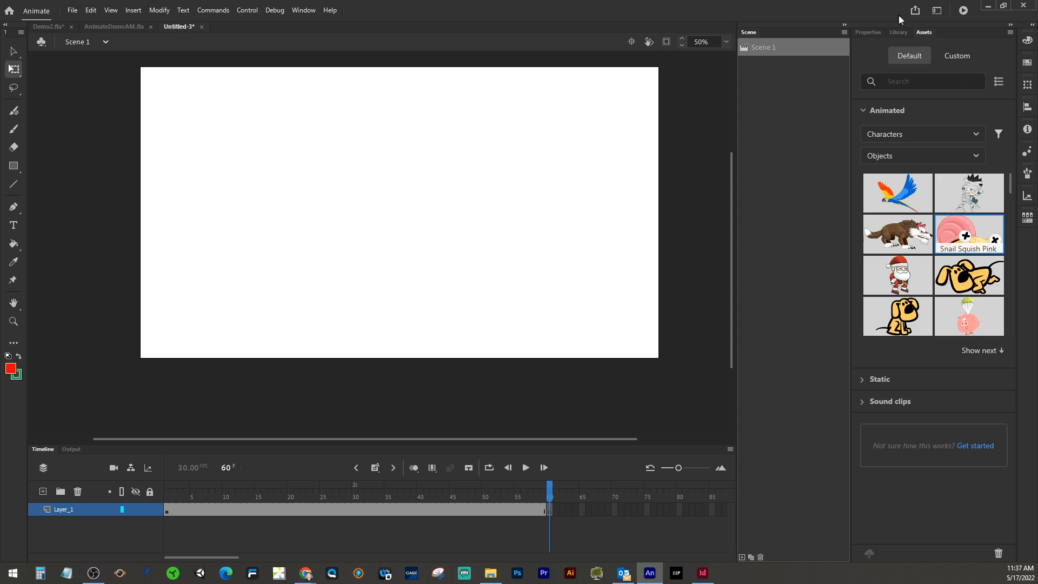
left_click_drag(849, 136, 793, 138)
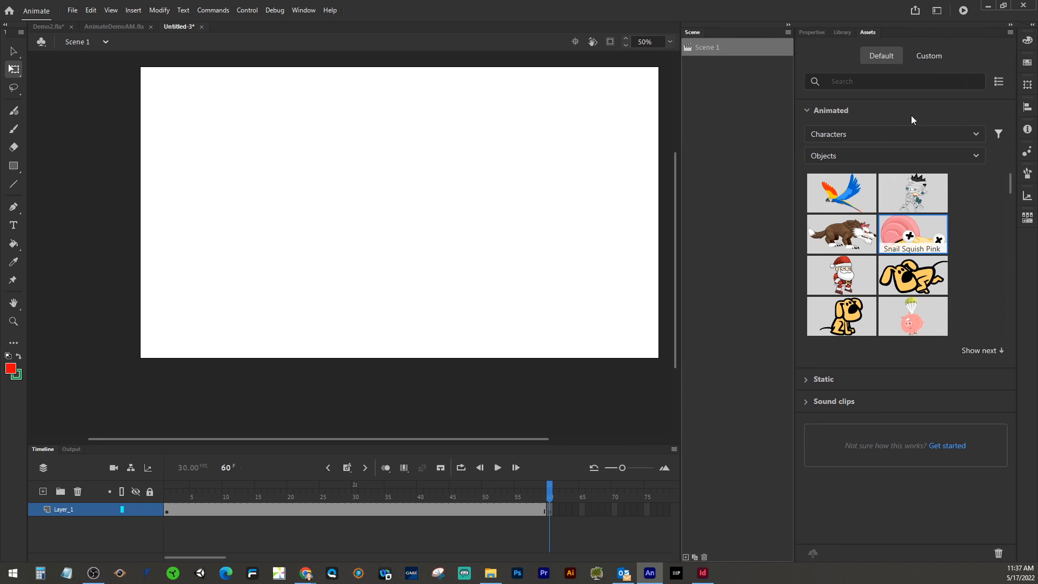
left_click(807, 109)
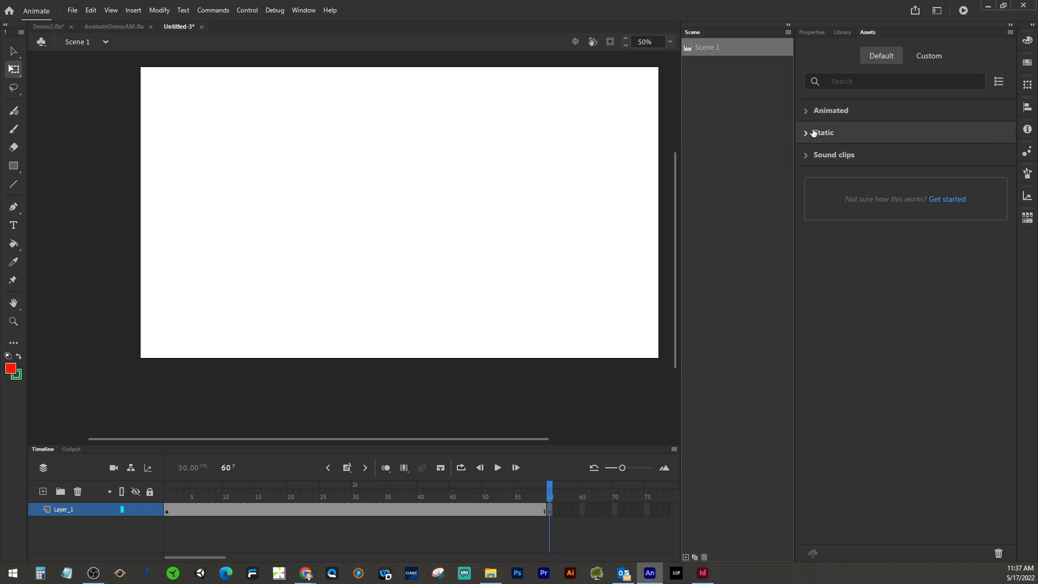
left_click(809, 137)
left_click(809, 134)
left_click(809, 134)
left_click(830, 157)
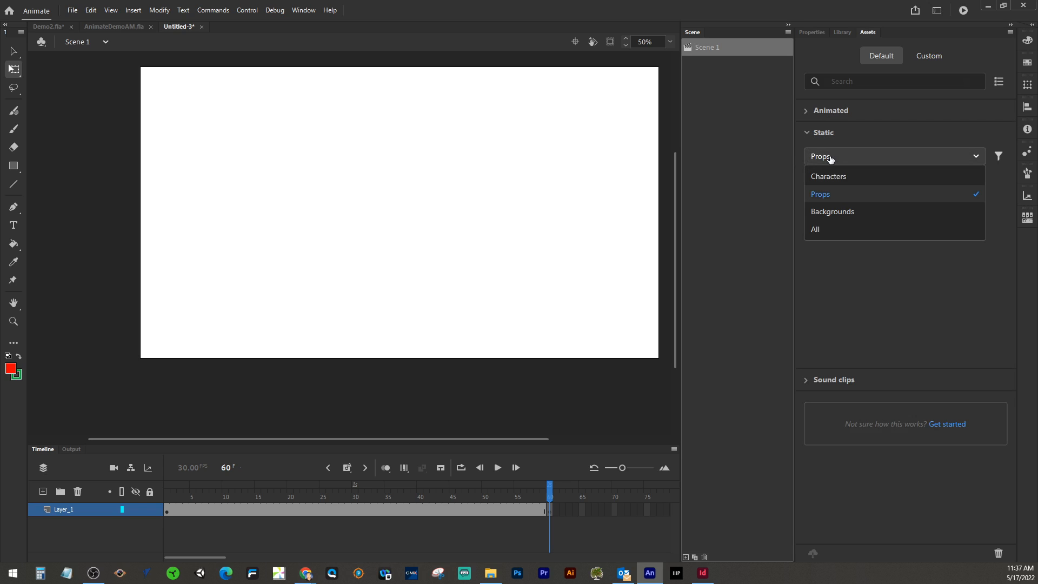
left_click(837, 210)
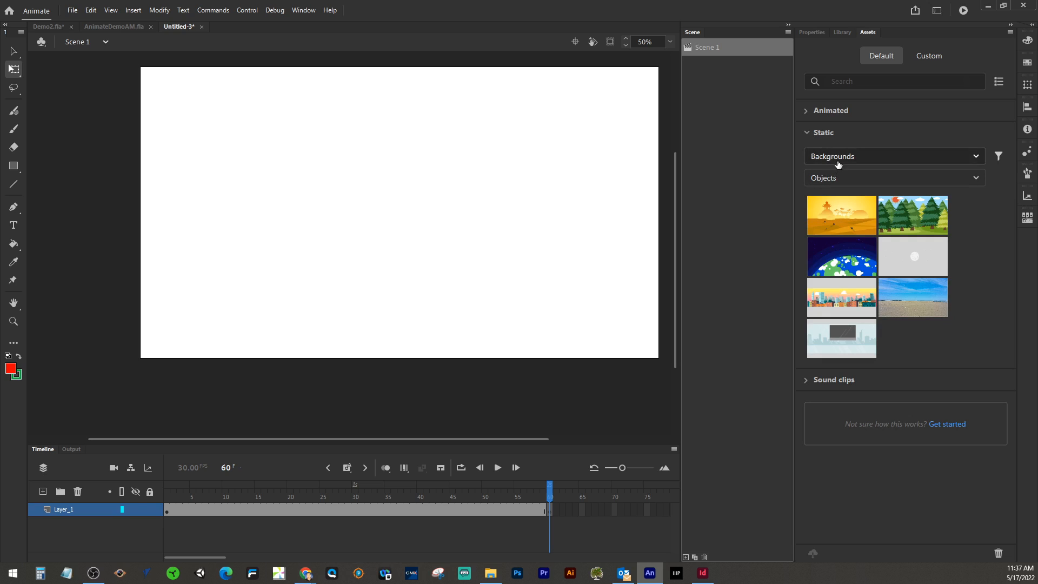
left_click(838, 162)
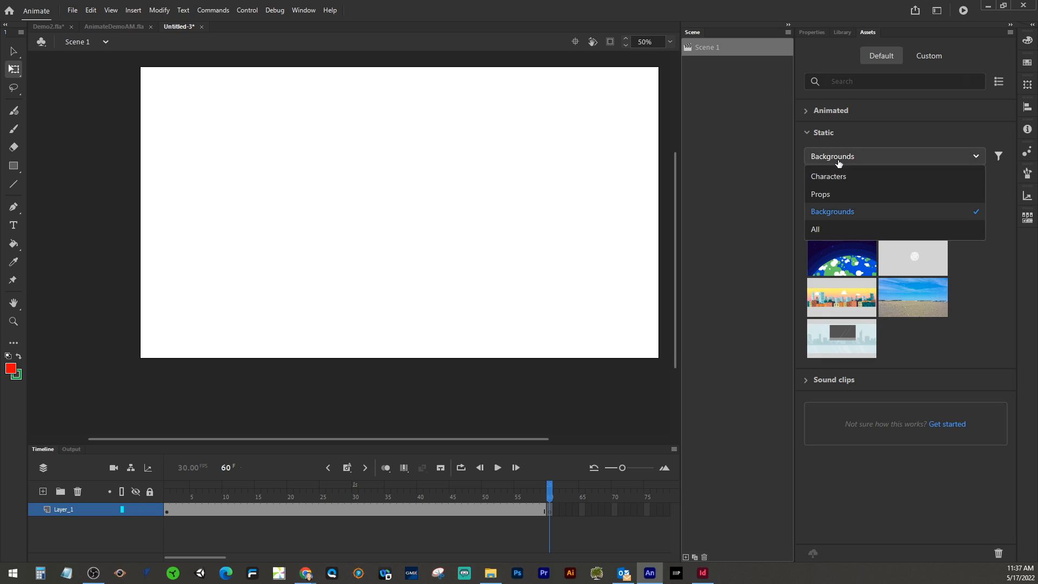
left_click(830, 177)
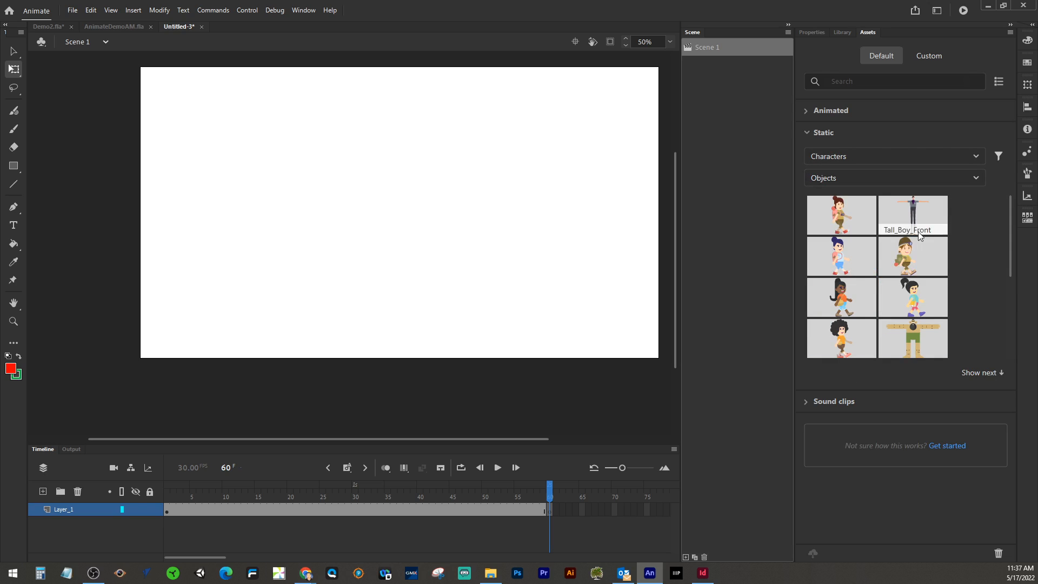
left_click_drag(1011, 262, 1003, 348)
left_click(992, 373)
left_click(808, 132)
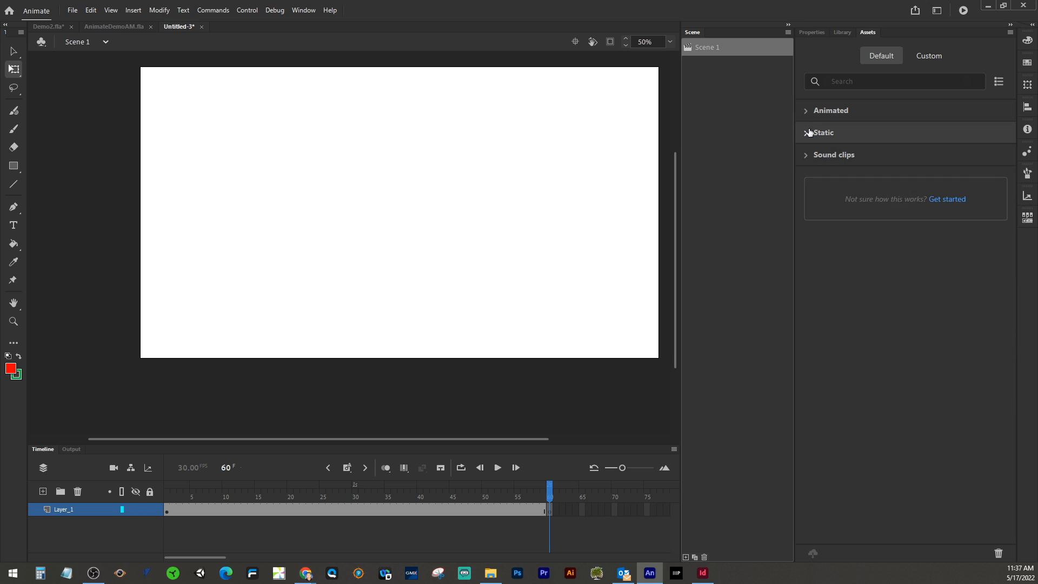
left_click(806, 113)
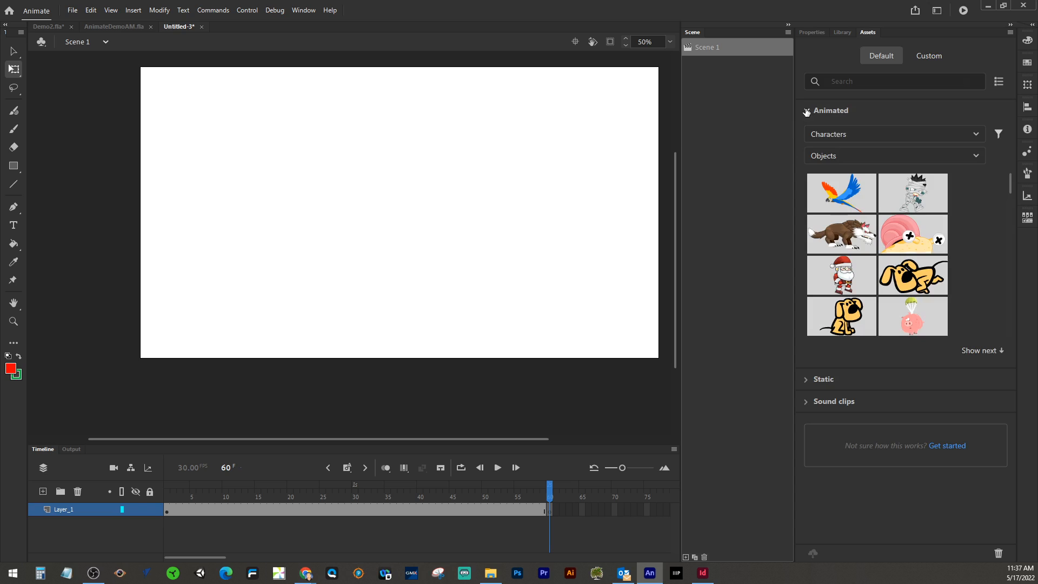
Step: Switch the animated assets category to Props and add the Flame asset to the stage at frame 60
left_click(913, 134)
left_click(890, 172)
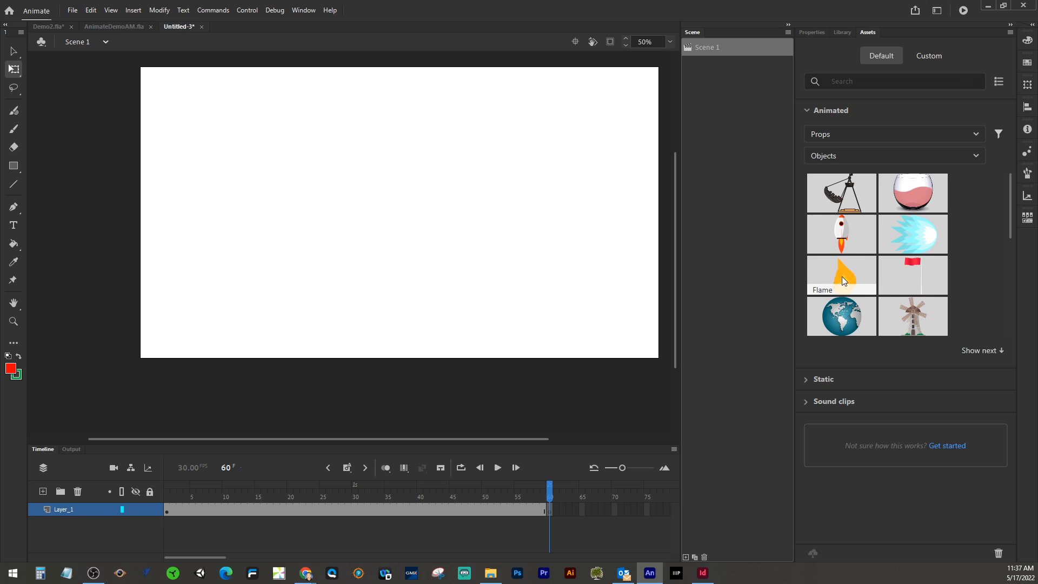
left_click_drag(842, 277, 494, 246)
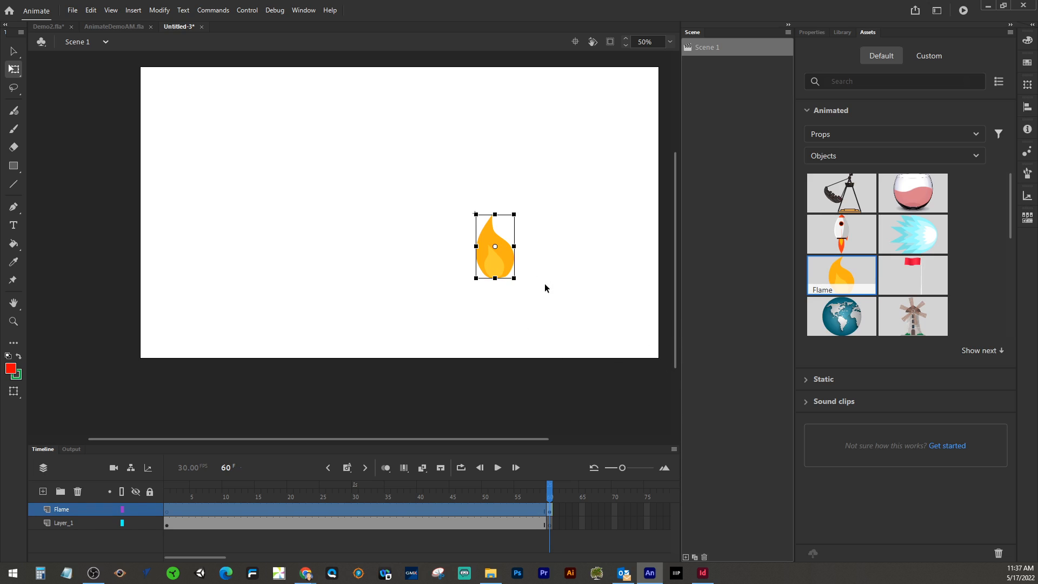
Step: Turn on onion skinning, move the flame over the text, and scale it up to roughly cover the middle letters
left_click_drag(510, 268, 394, 271)
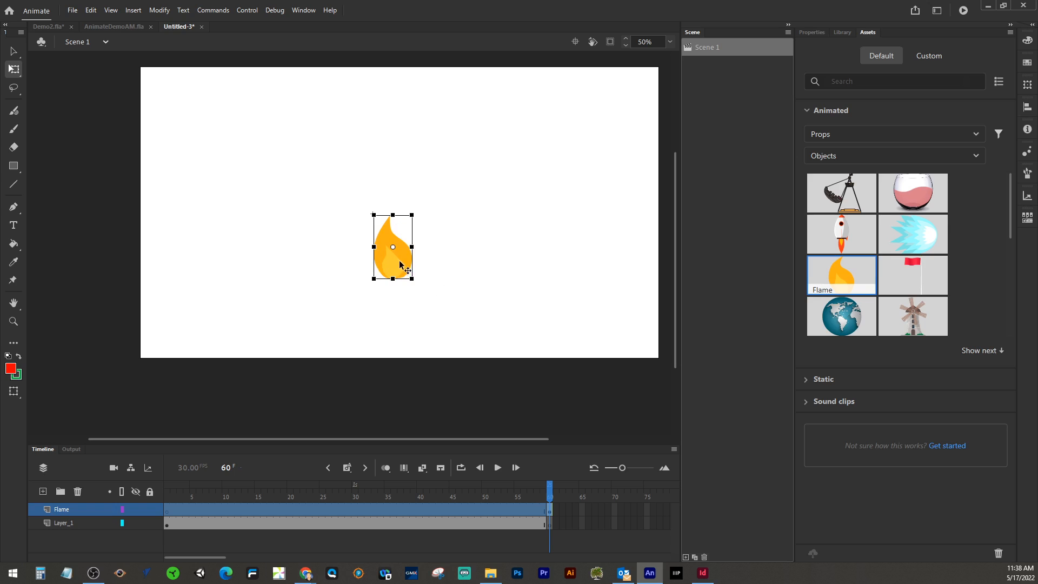
left_click_drag(398, 262, 410, 257)
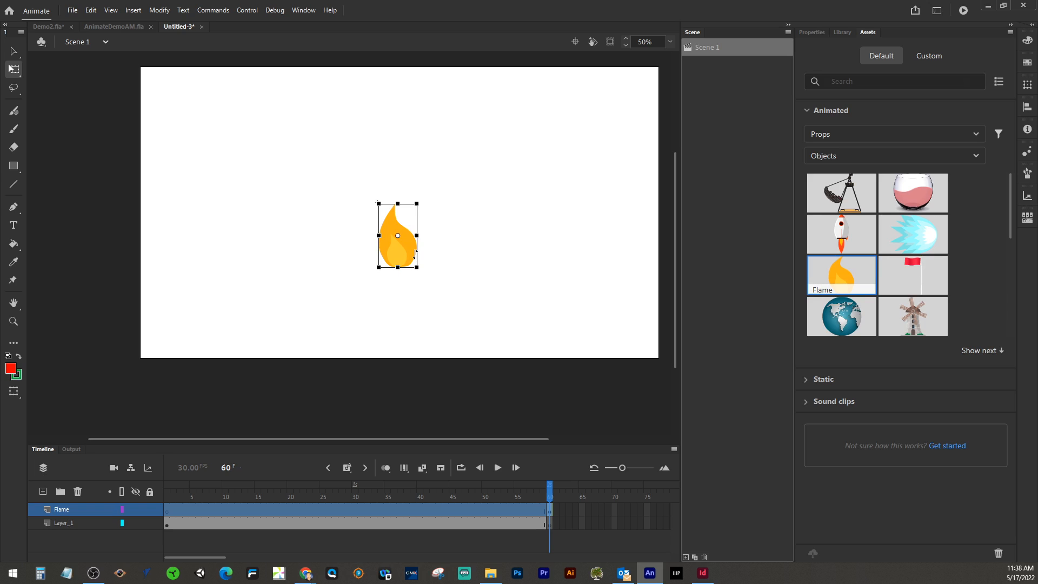
left_click(386, 468)
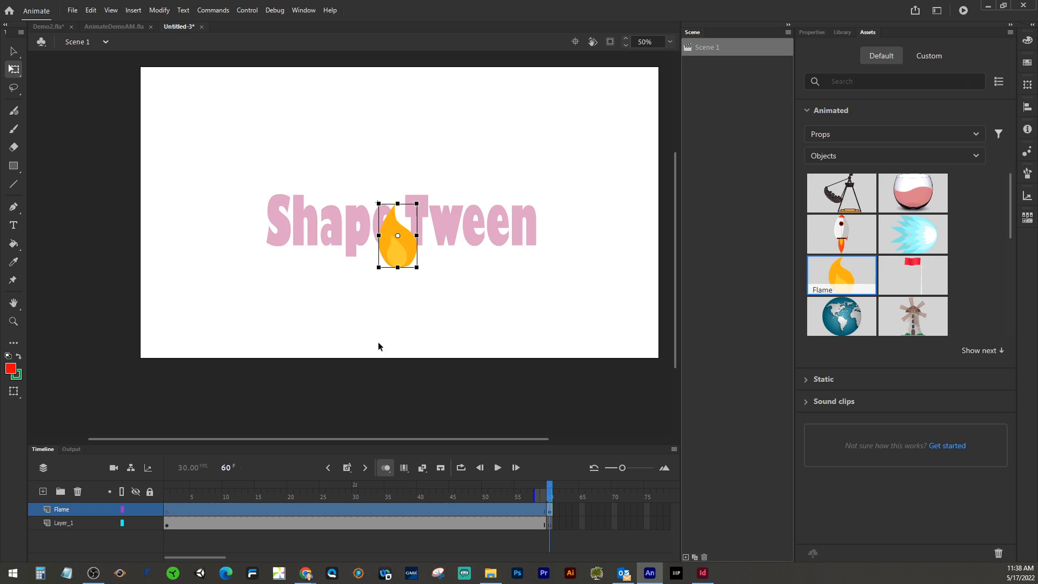
left_click_drag(400, 253, 405, 240)
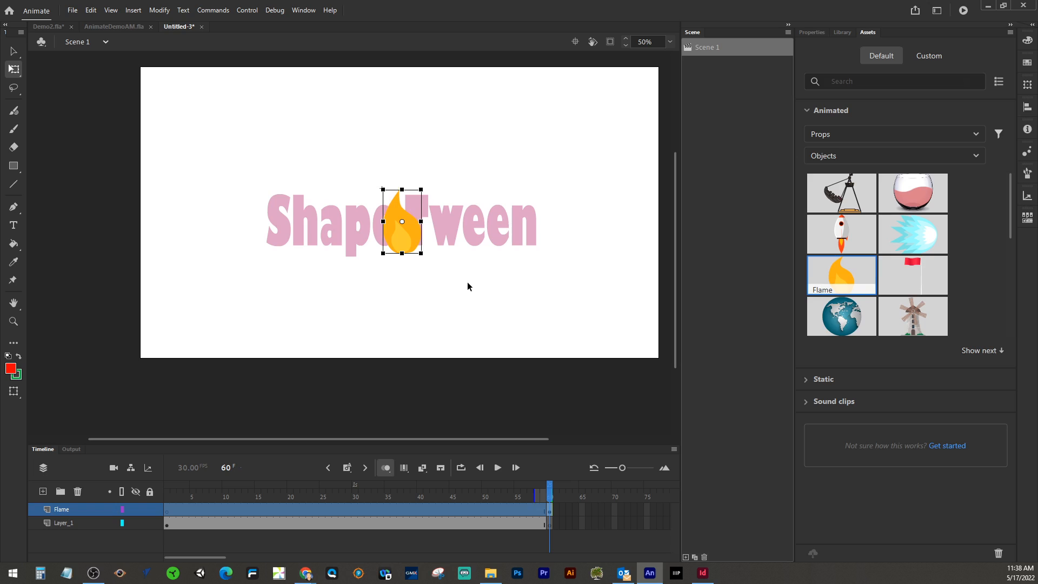
mouse_move(424, 255)
left_mouse_down()
mouse_move(444, 273)
mouse_move(422, 245)
left_mouse_up()
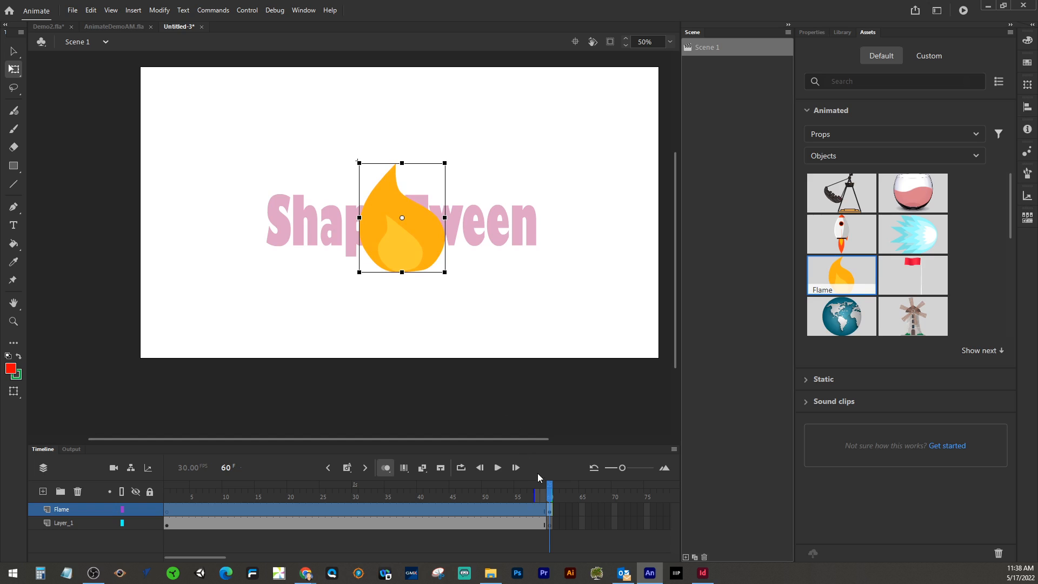
left_click(550, 496)
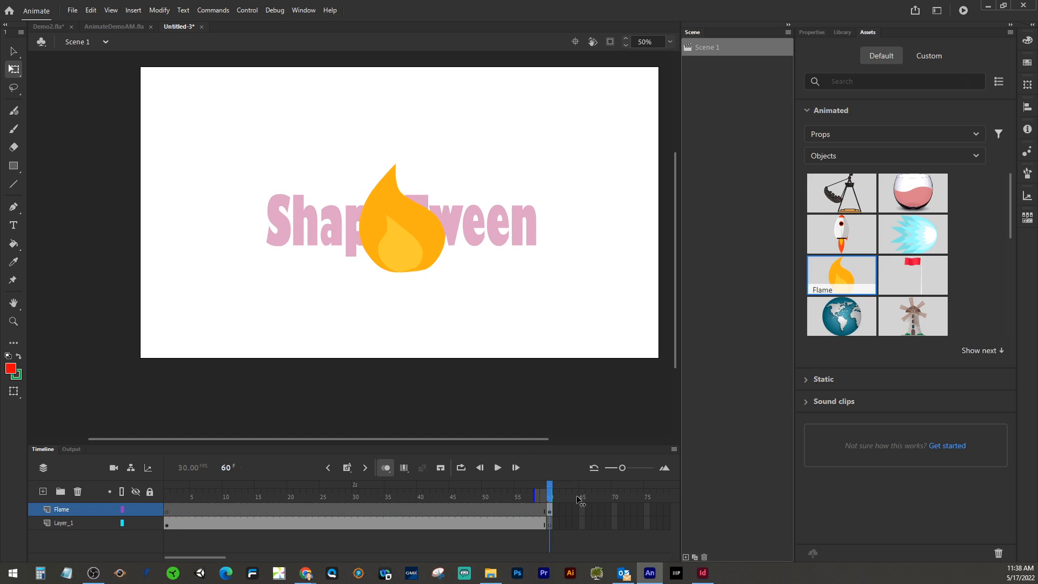
Step: Open the flame symbol for editing and return to Scene 1
double_click(430, 235)
mouse_move(170, 497)
left_mouse_down()
mouse_move(352, 502)
mouse_move(166, 496)
left_mouse_up()
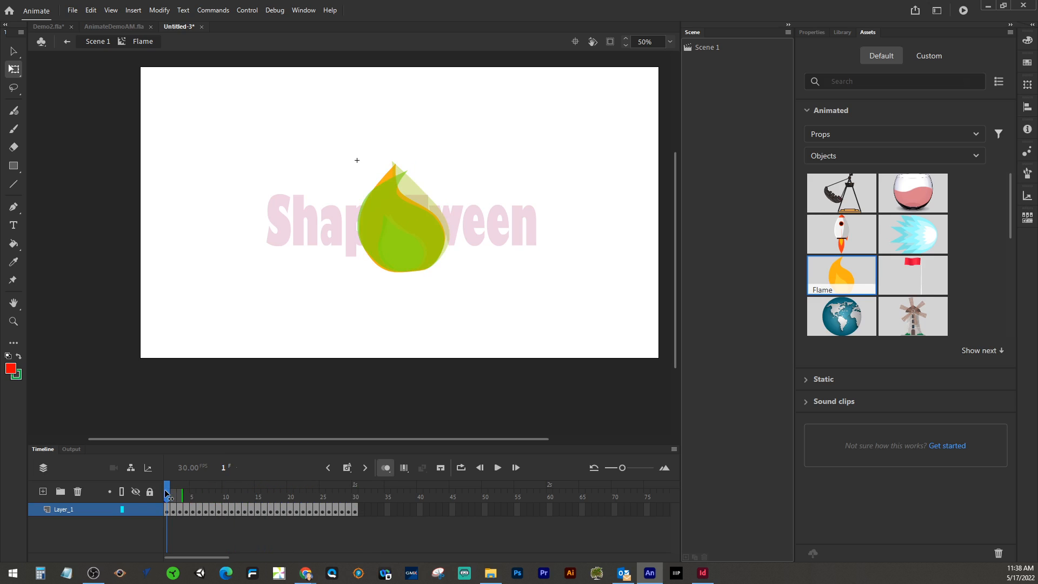
left_click(98, 42)
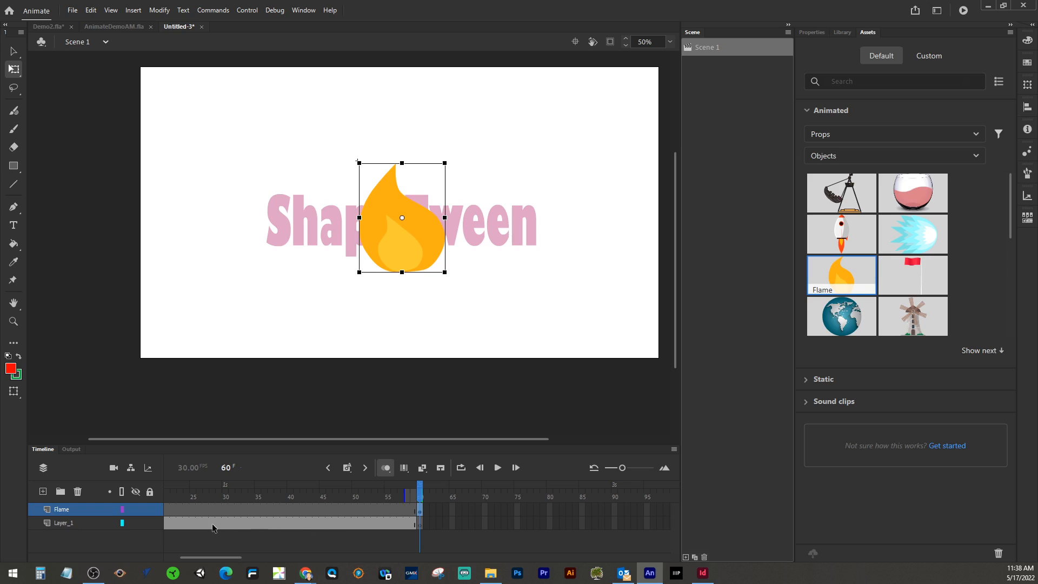
Step: Delete the separate Flame layer from the timeline, keeping Layer_1
left_click_drag(216, 558, 185, 559)
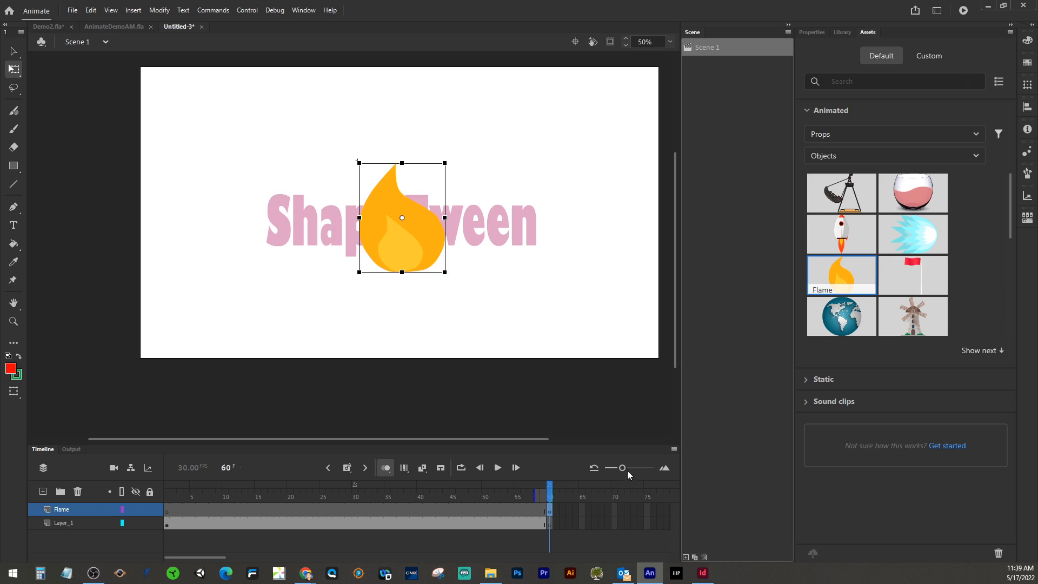
left_click_drag(624, 468, 626, 468)
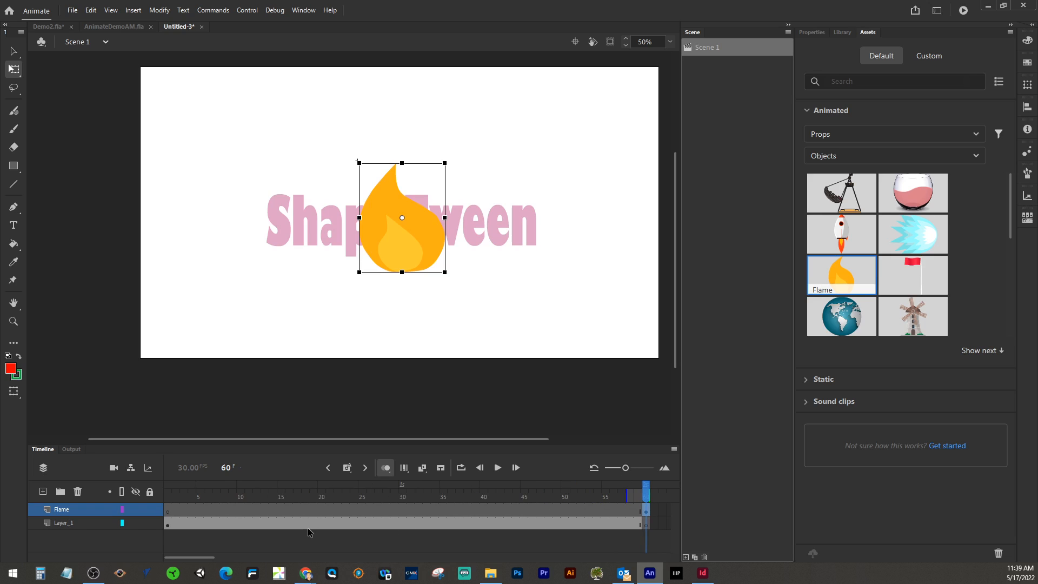
left_click_drag(197, 563, 218, 564)
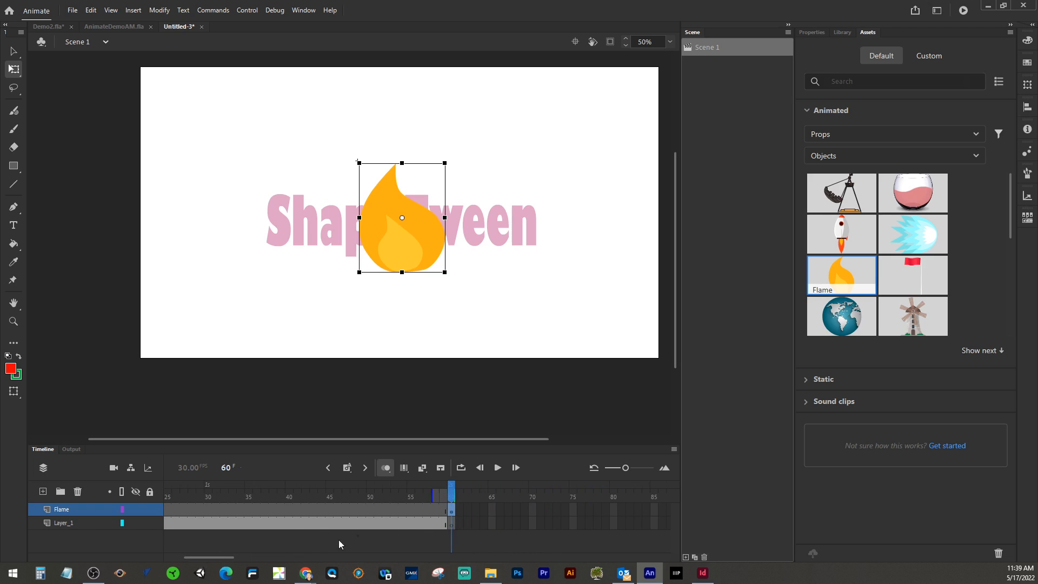
left_click(452, 521)
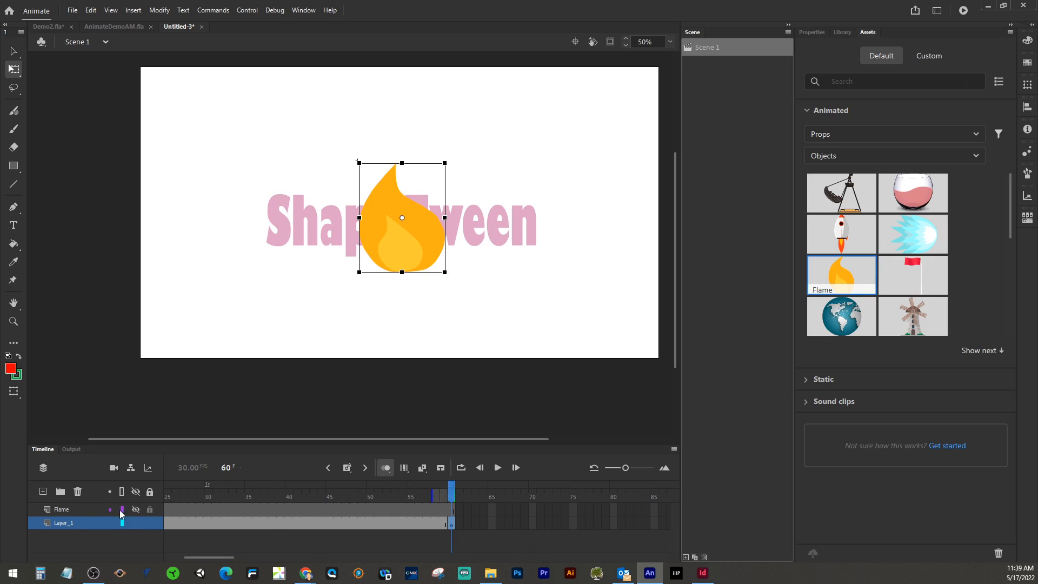
left_click(69, 510)
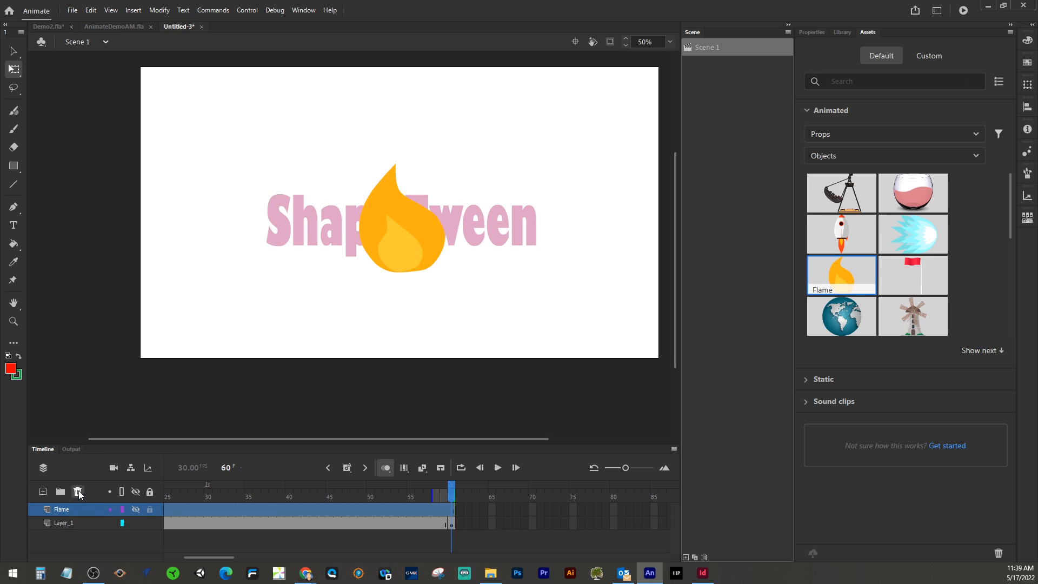
left_click(78, 491)
Step: Turn off onion skinning and return the playhead to frame 1
mouse_move(450, 495)
left_mouse_down()
mouse_move(372, 495)
mouse_move(453, 494)
left_mouse_up()
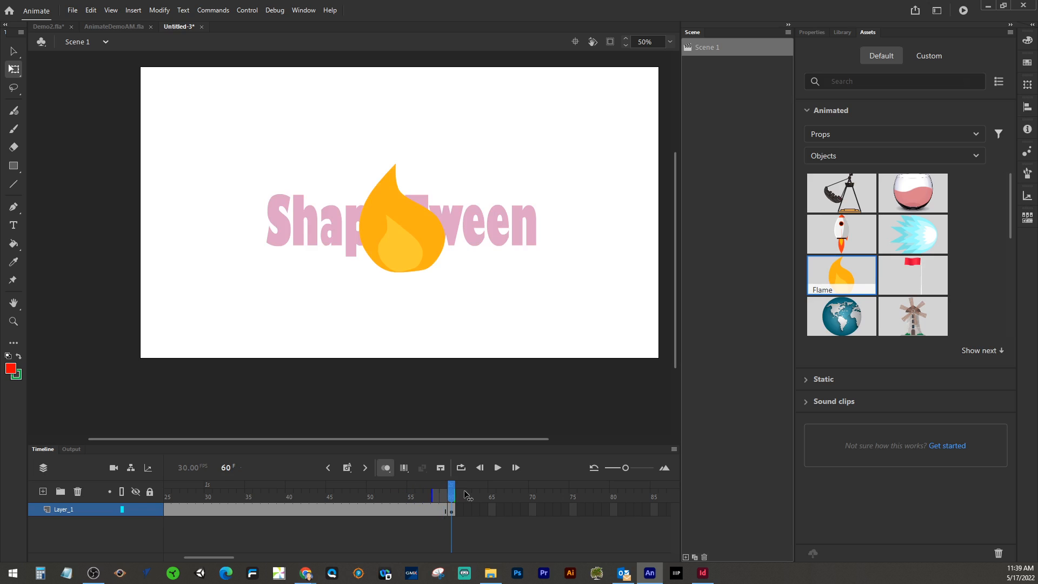
left_click(390, 468)
left_click_drag(448, 490, 168, 490)
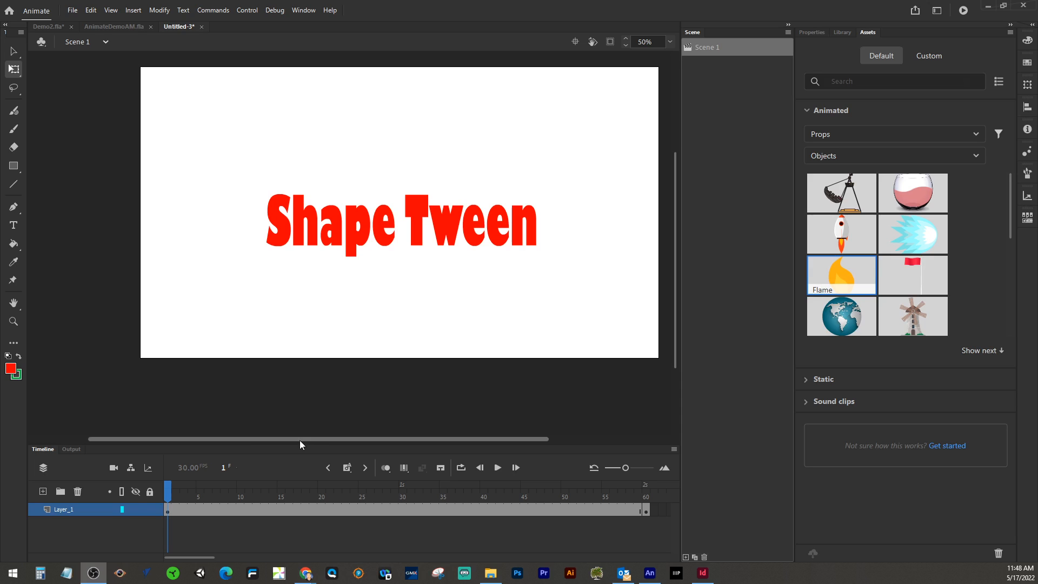
Step: Place another Flame asset on a new layer at frame 1 and select frames along it
left_click_drag(295, 447, 295, 416)
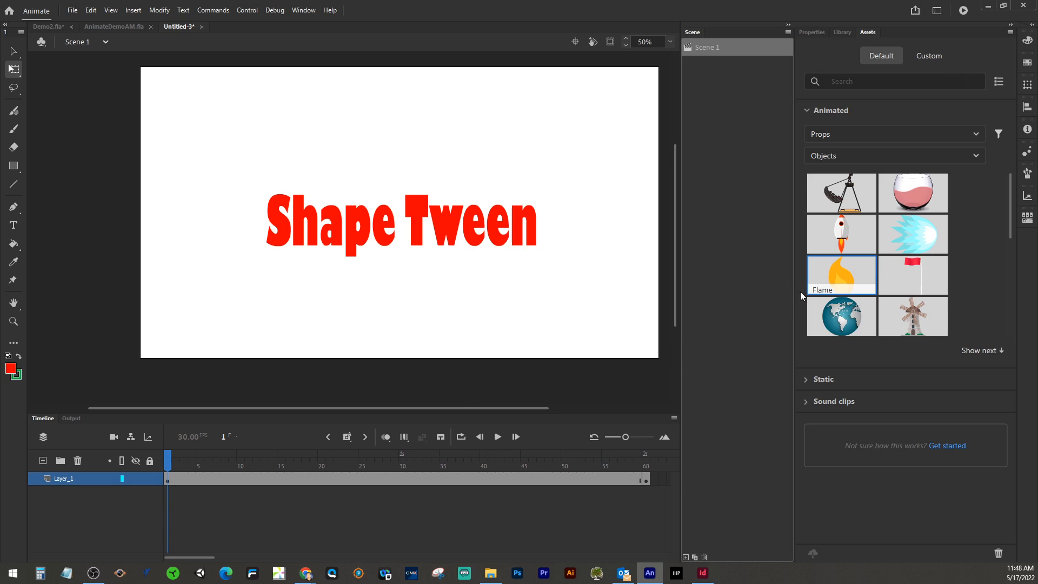
left_click_drag(826, 281, 355, 239)
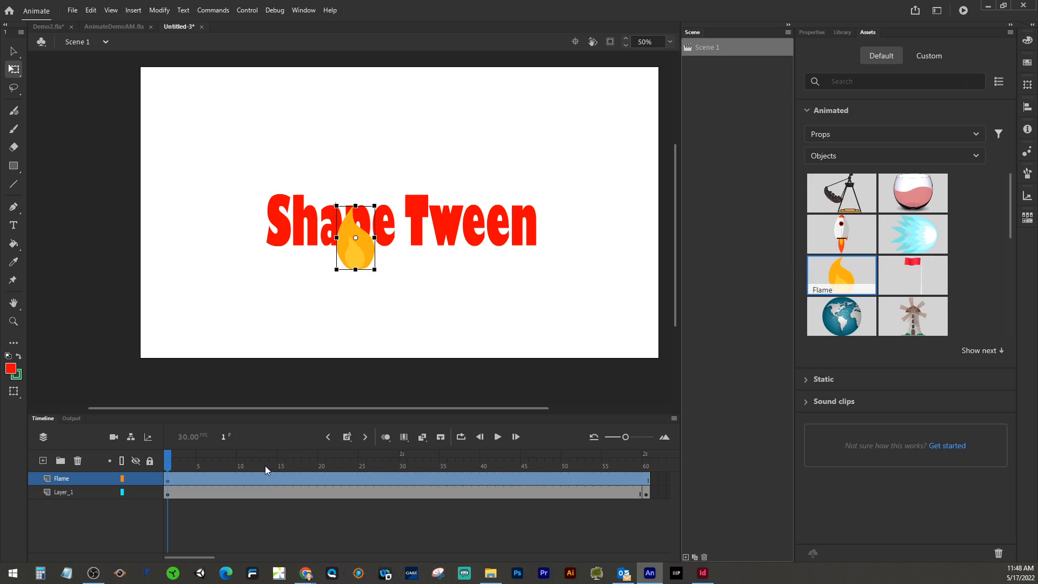
left_click(261, 510)
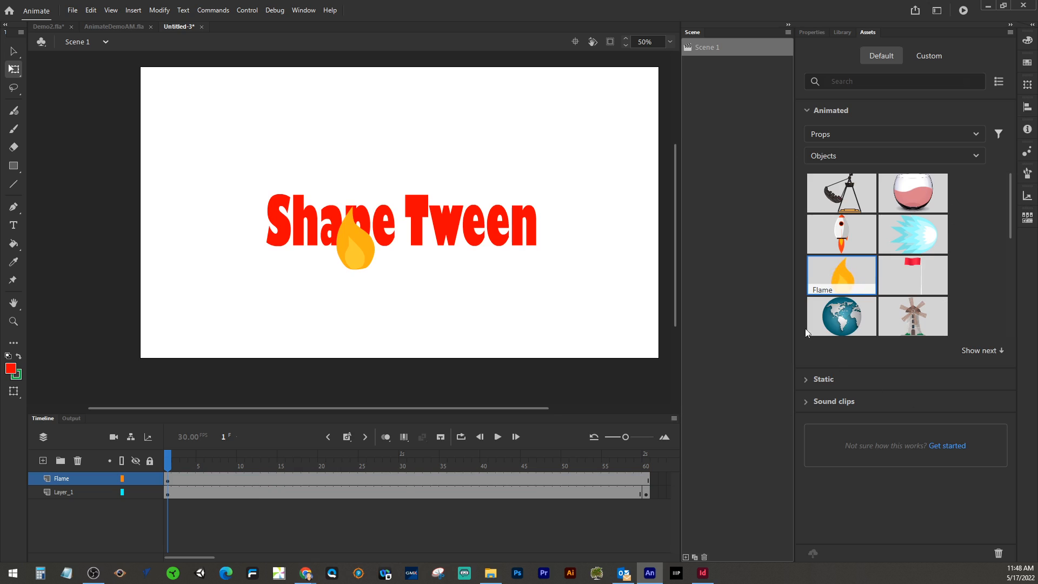
left_click(333, 481)
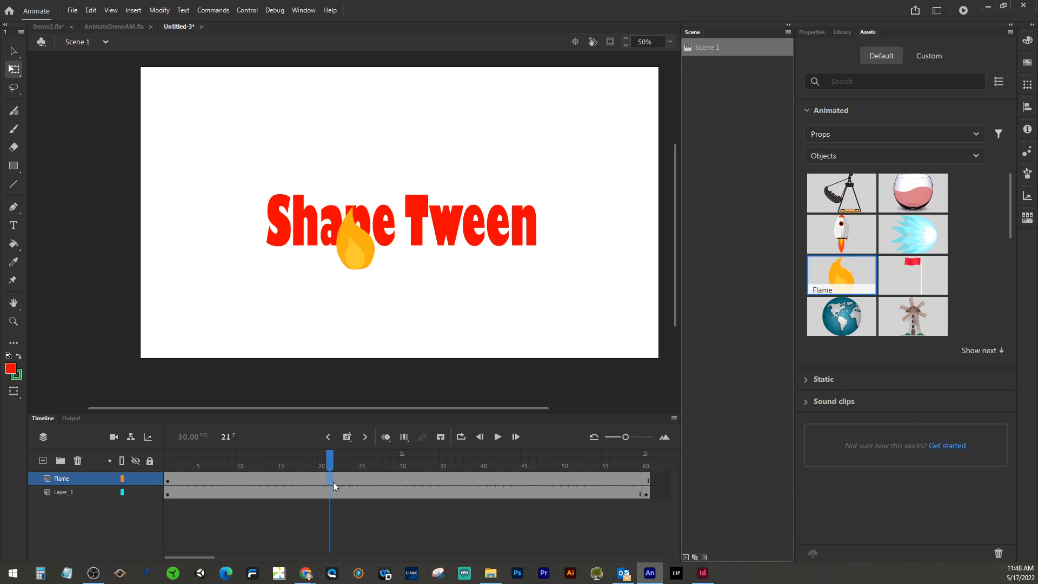
double_click(339, 480)
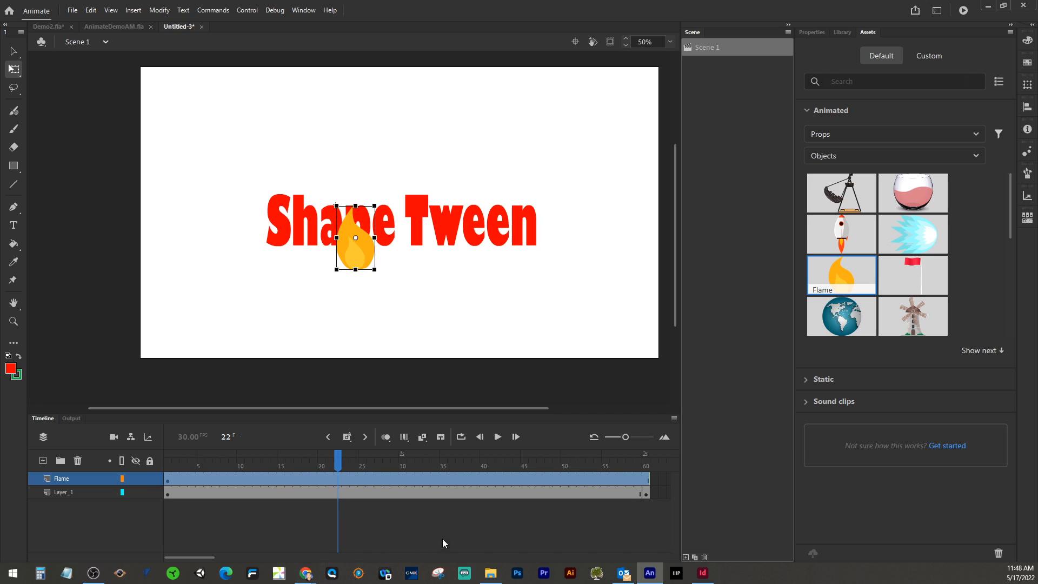
left_click_drag(624, 437, 607, 438)
Step: Try extending Layer_1's frames past frame 60 and converting them to blank keyframes
left_click_drag(227, 480, 357, 489)
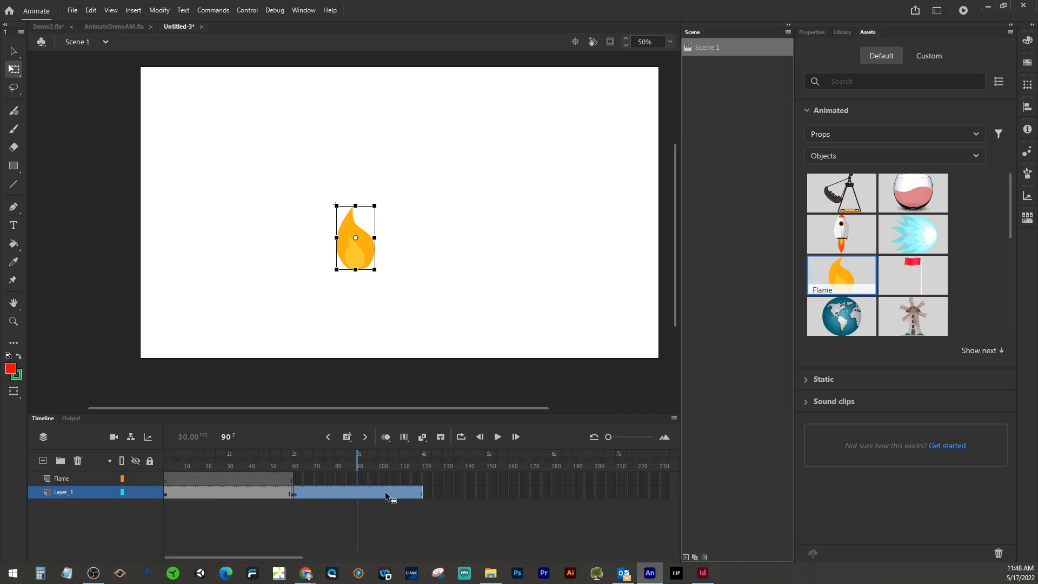
left_click_drag(421, 492, 321, 493)
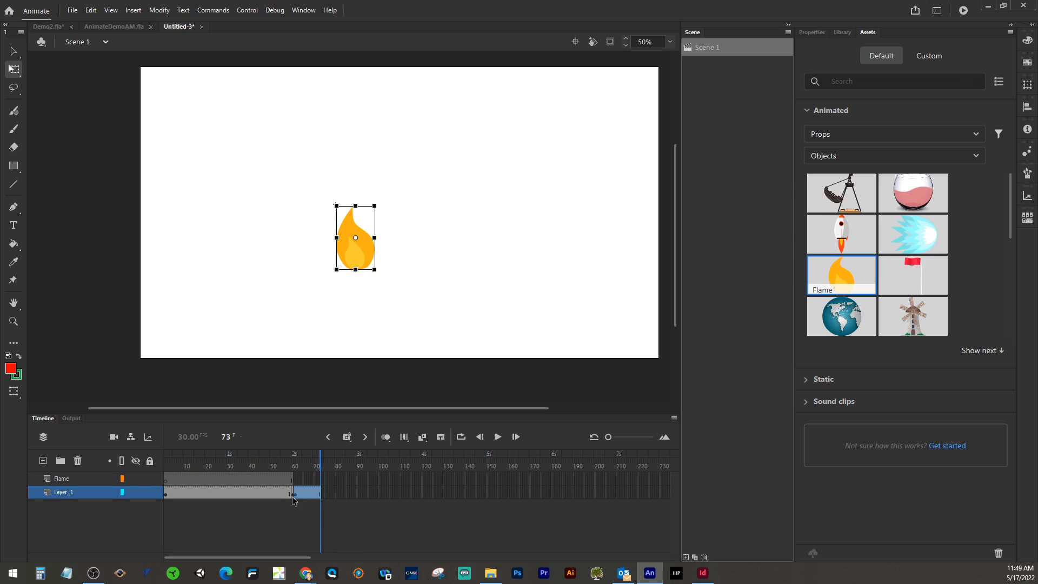
right_click(306, 492)
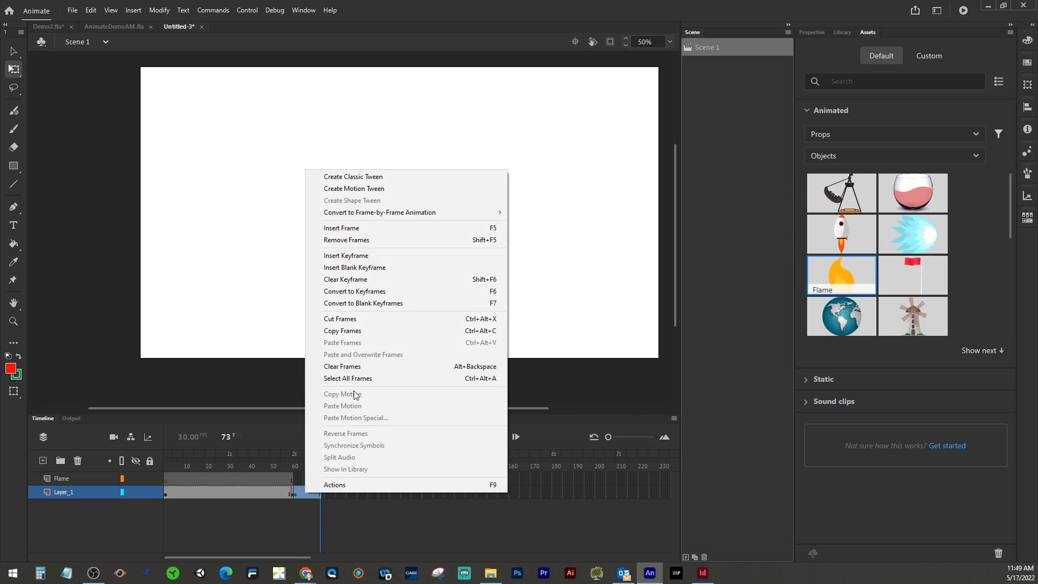
left_click(354, 322)
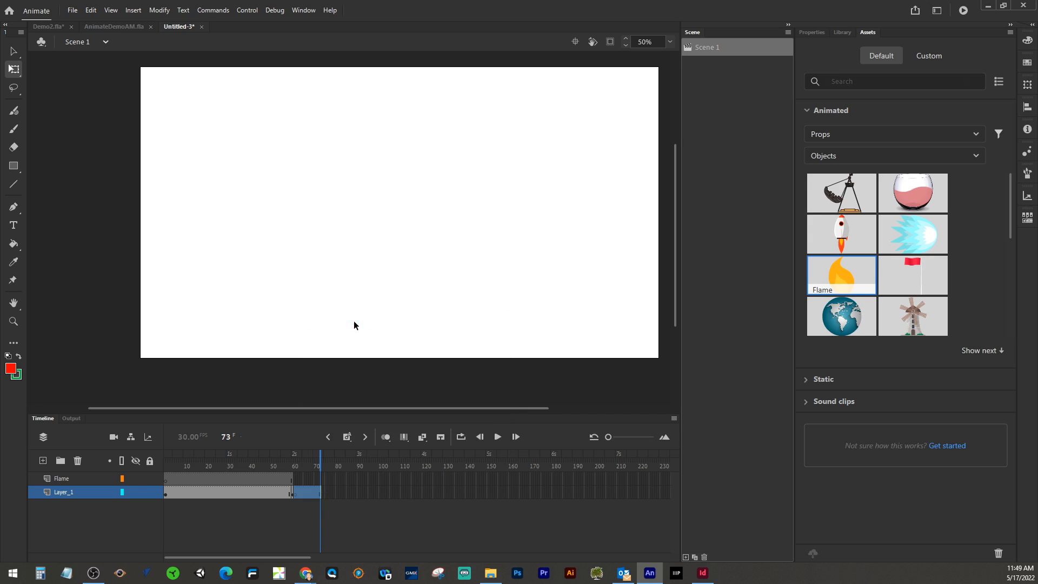
right_click(306, 491)
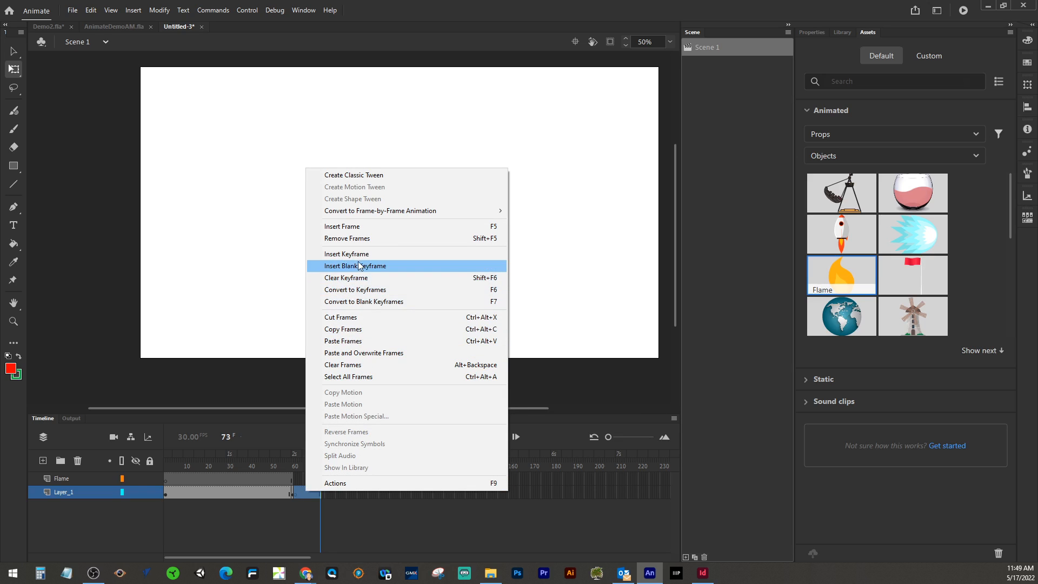
left_click(359, 241)
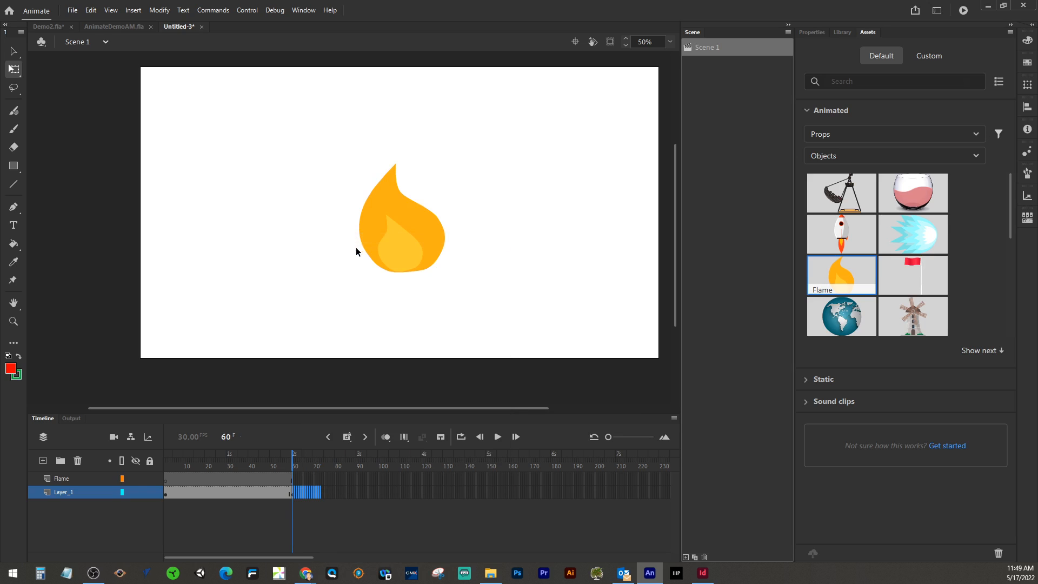
Step: Delete the Flame layer and scrub the playhead back to frame 41
right_click(90, 475)
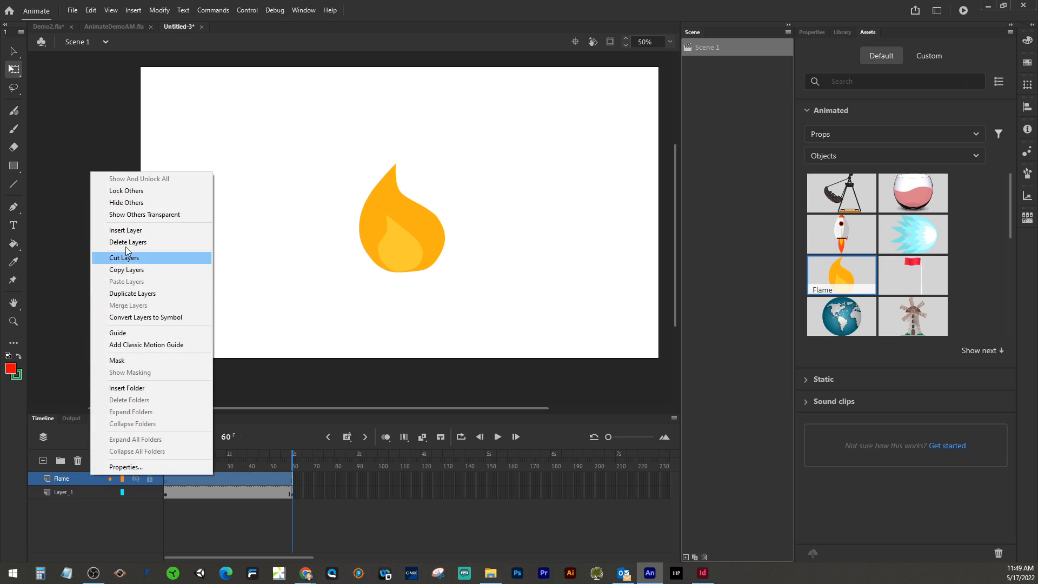
left_click(77, 461)
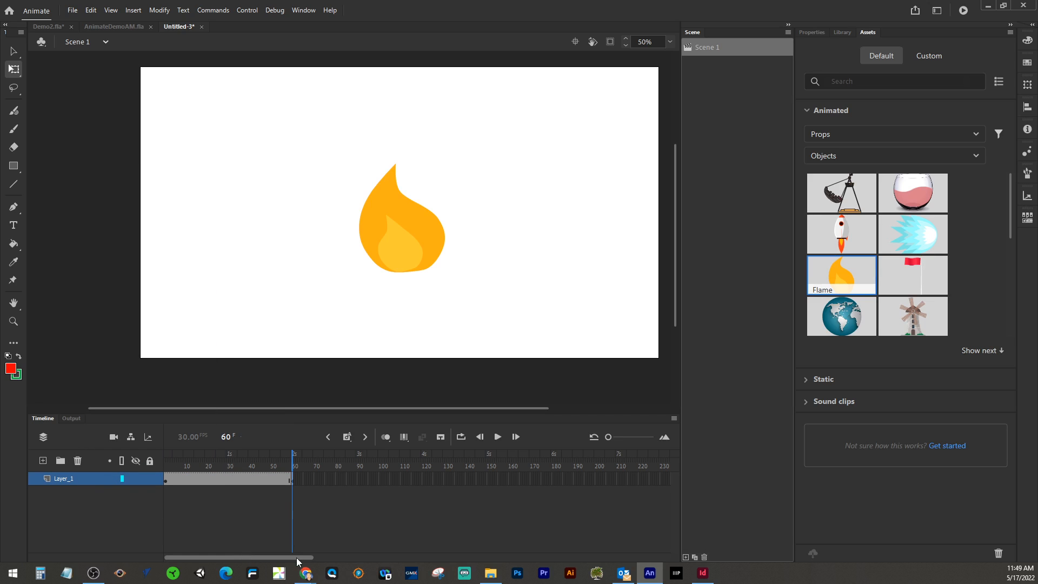
left_click_drag(608, 441, 617, 442)
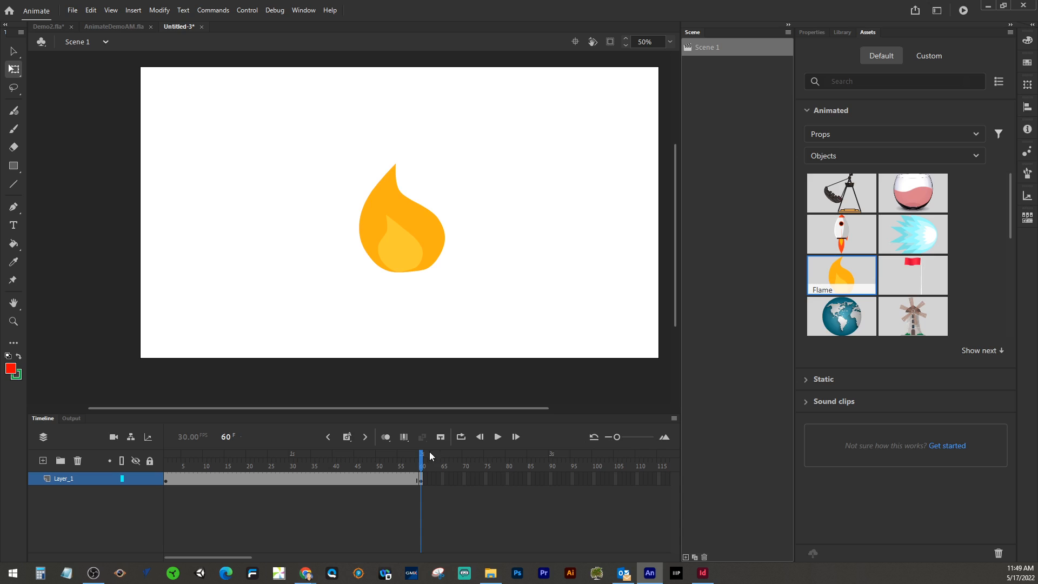
left_click_drag(423, 457, 339, 460)
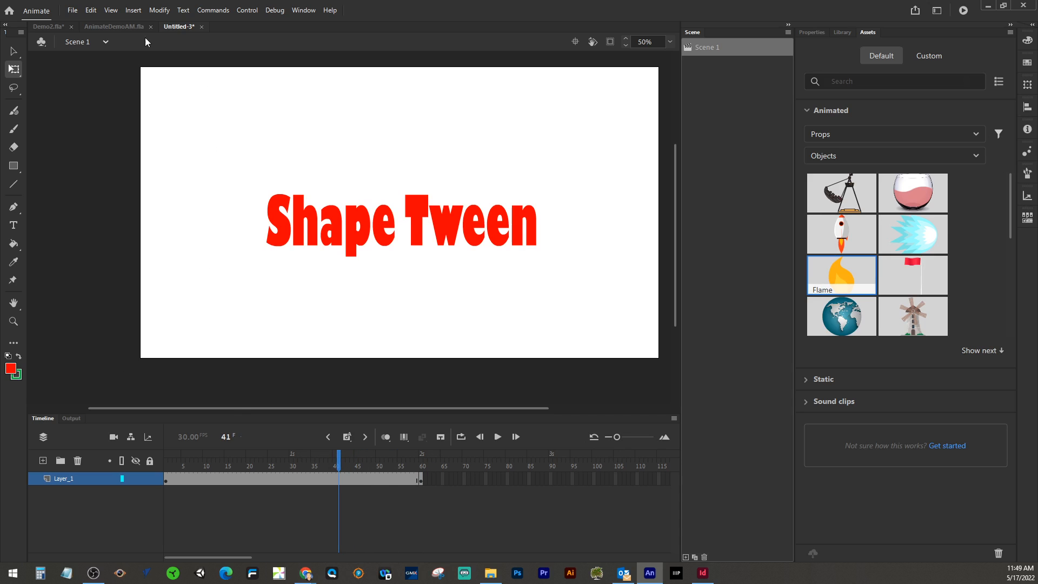
Step: Switch to AnimateDemoAM.fla and back, then paste the copied item onto the stage and move it toward the top
left_click(112, 27)
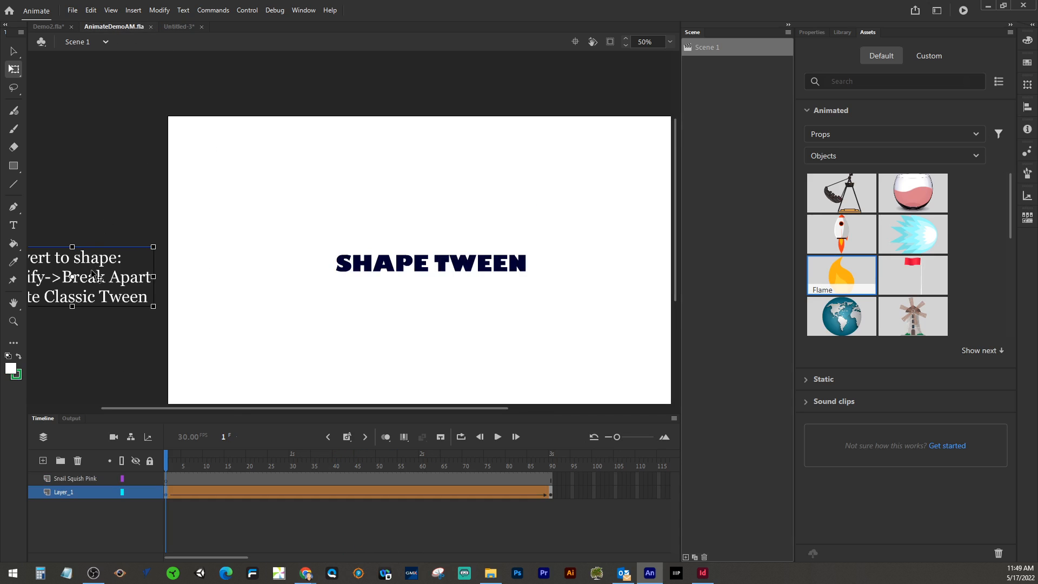
left_click(183, 29)
left_click_drag(148, 163, 215, 183)
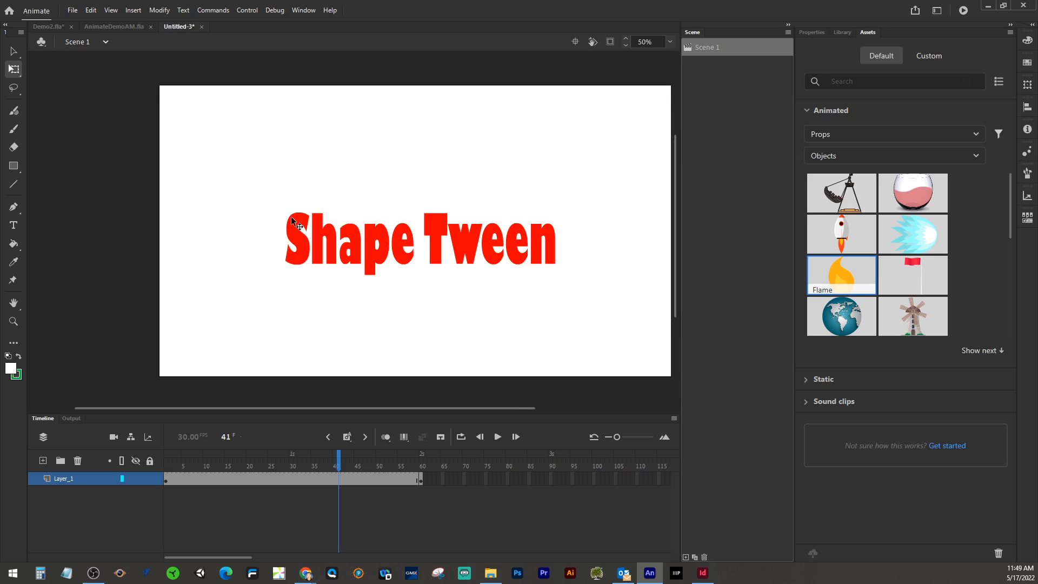
key("ctrl+v")
left_click_drag(325, 240, 370, 157)
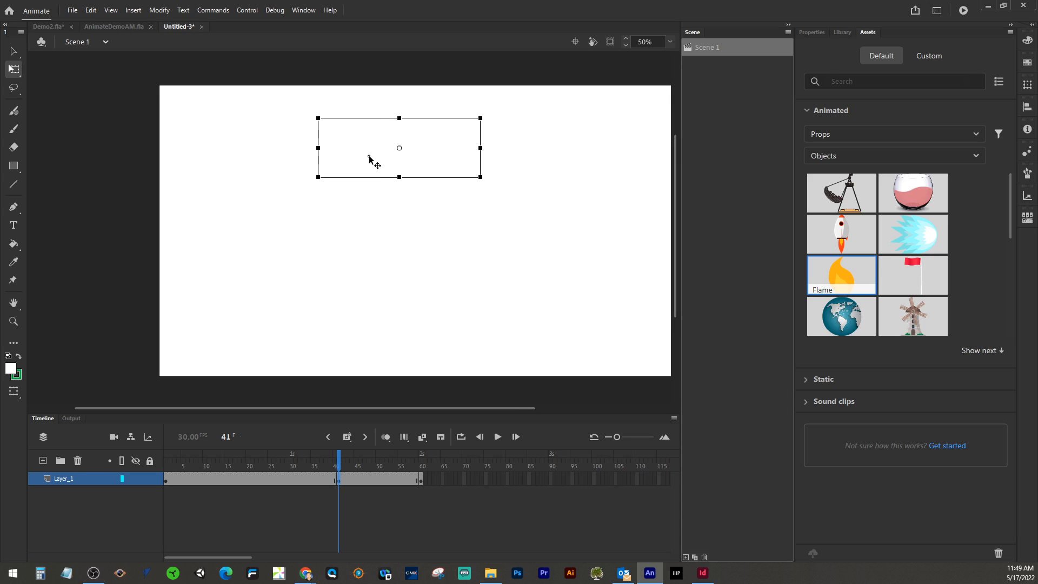
Step: Undo the last two actions and scrub the playhead back to frame 1
key("ctrl+z")
key("ctrl+z")
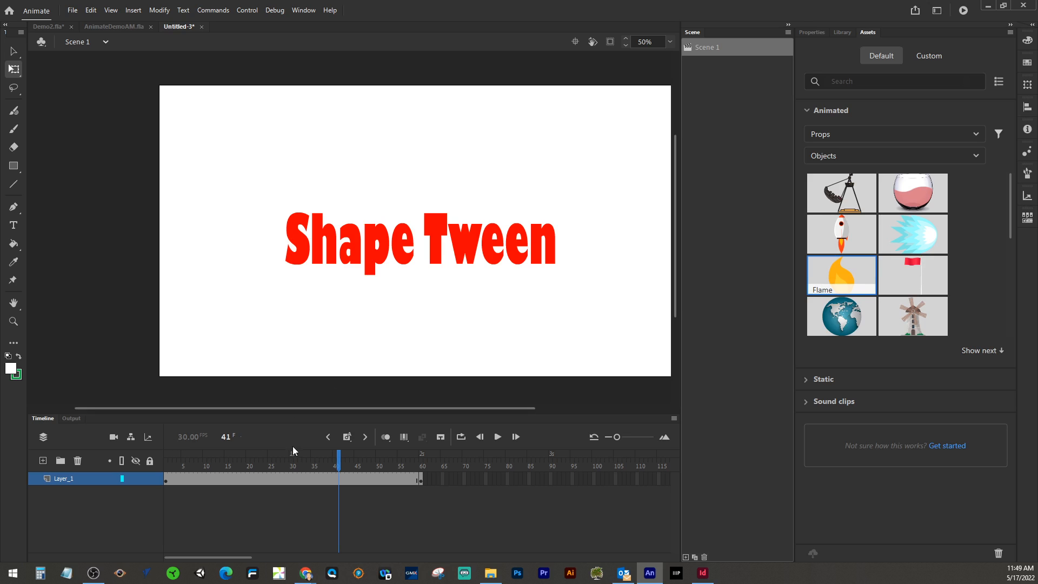
left_click_drag(339, 463, 167, 462)
Step: Add a new layer, paste the copied text box in the center, and move it below the title
left_click(43, 460)
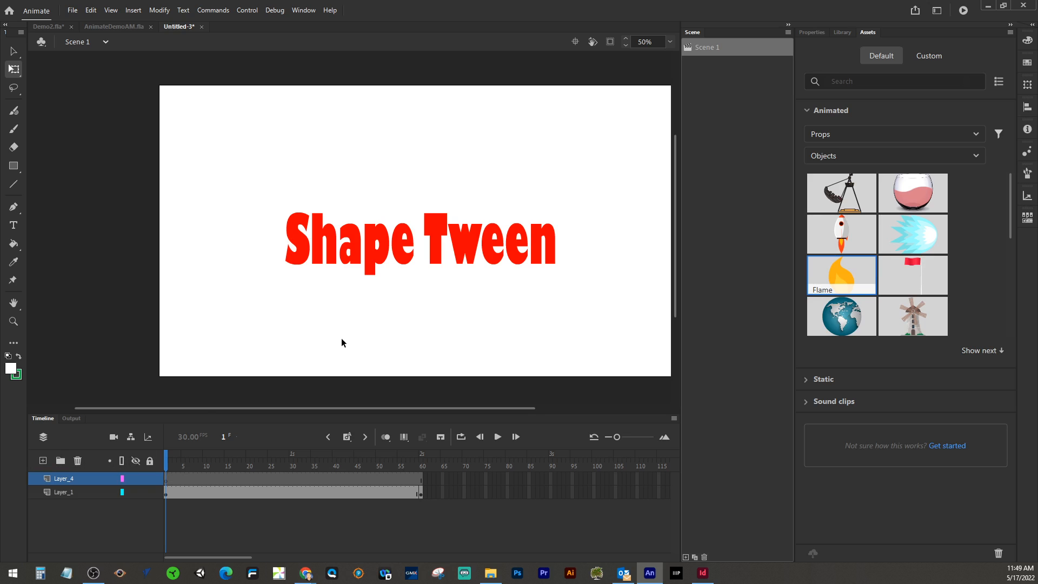
left_click(91, 11)
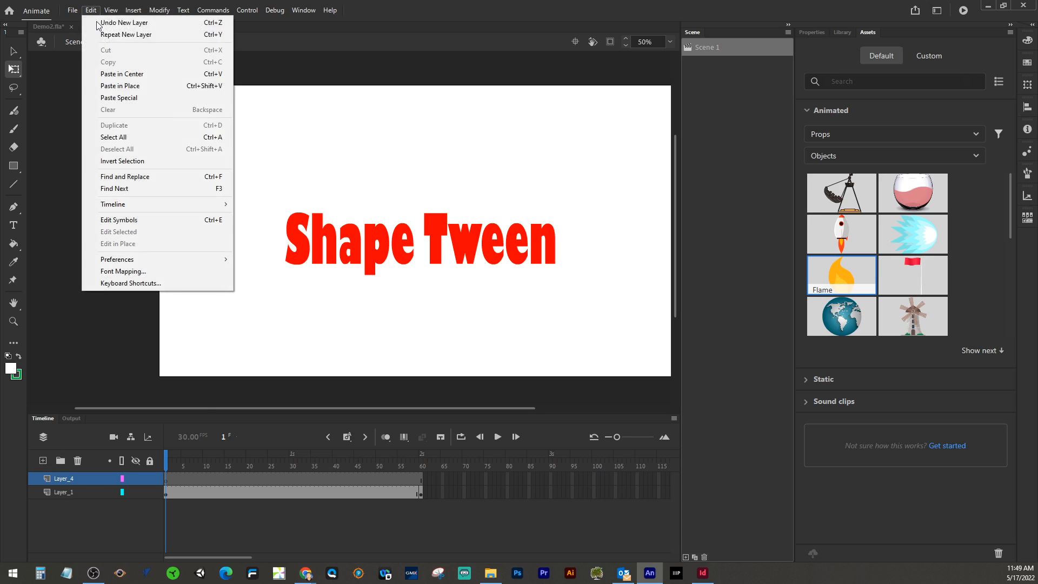
left_click(108, 74)
left_click_drag(326, 249, 393, 342)
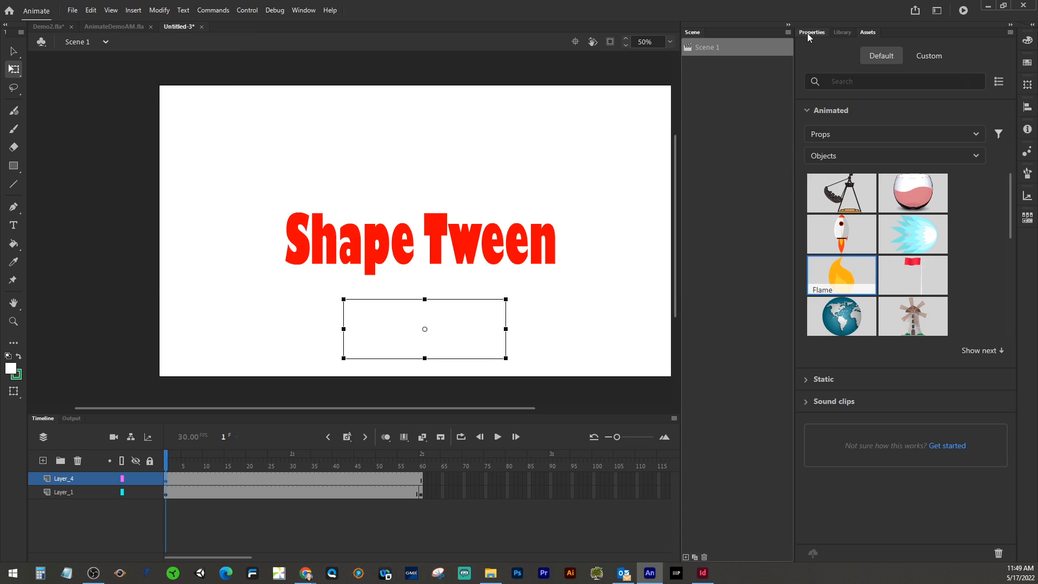
Step: Set the pasted text box's fill color to black
left_click(811, 32)
left_click(872, 293)
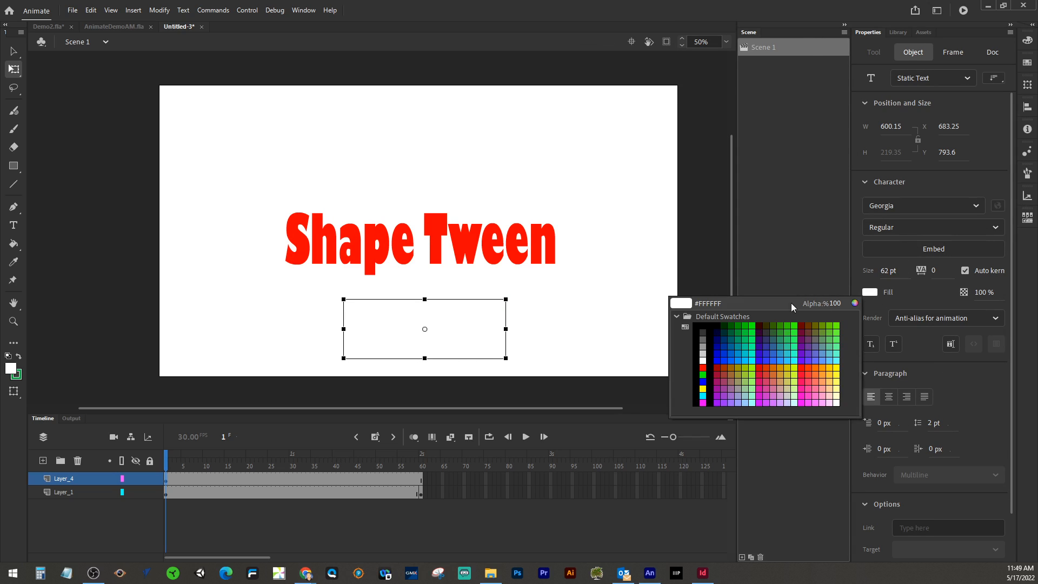
left_click(699, 325)
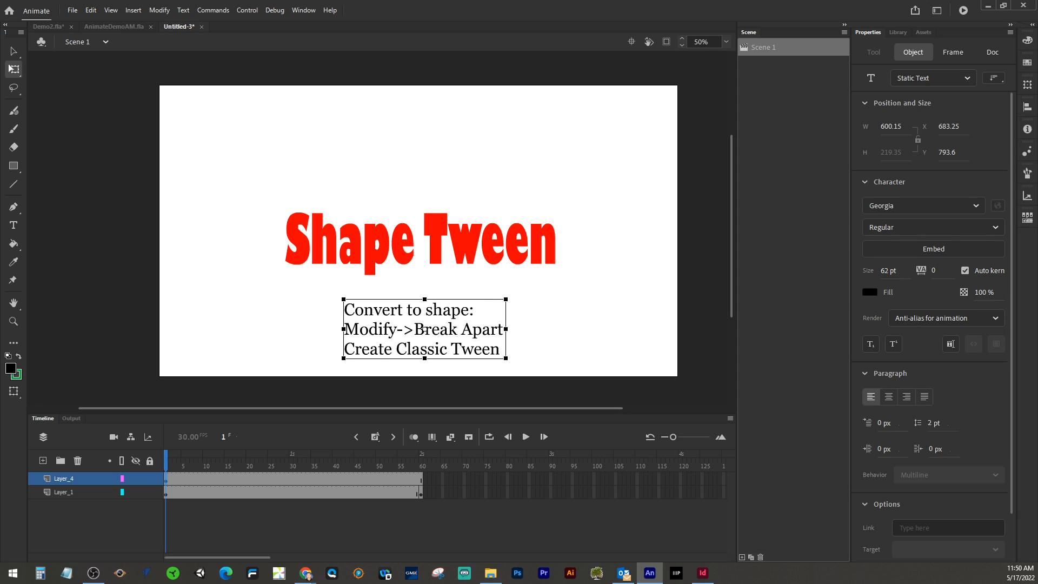
Step: Edit the note text to append ". Repeat Until we see pixels" after "Modify->Break Apart"
left_click(14, 50)
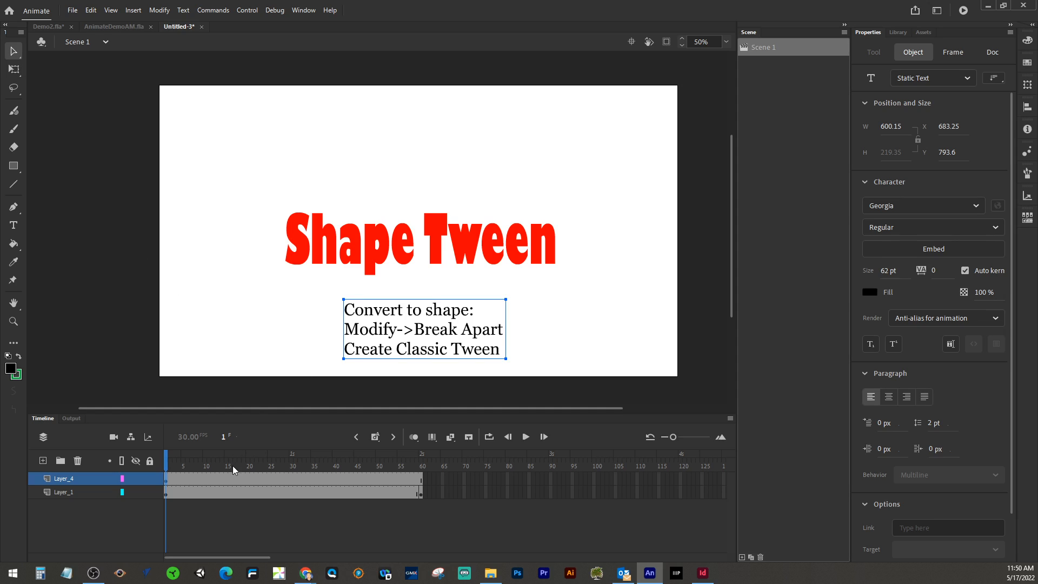
left_click(160, 10)
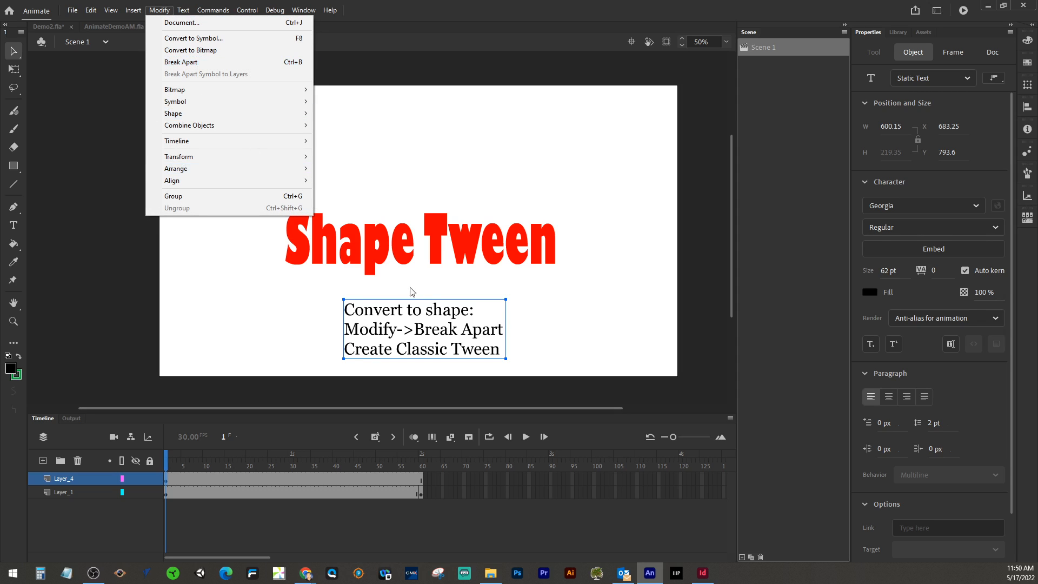
left_click(424, 332)
double_click(424, 331)
left_click(503, 348)
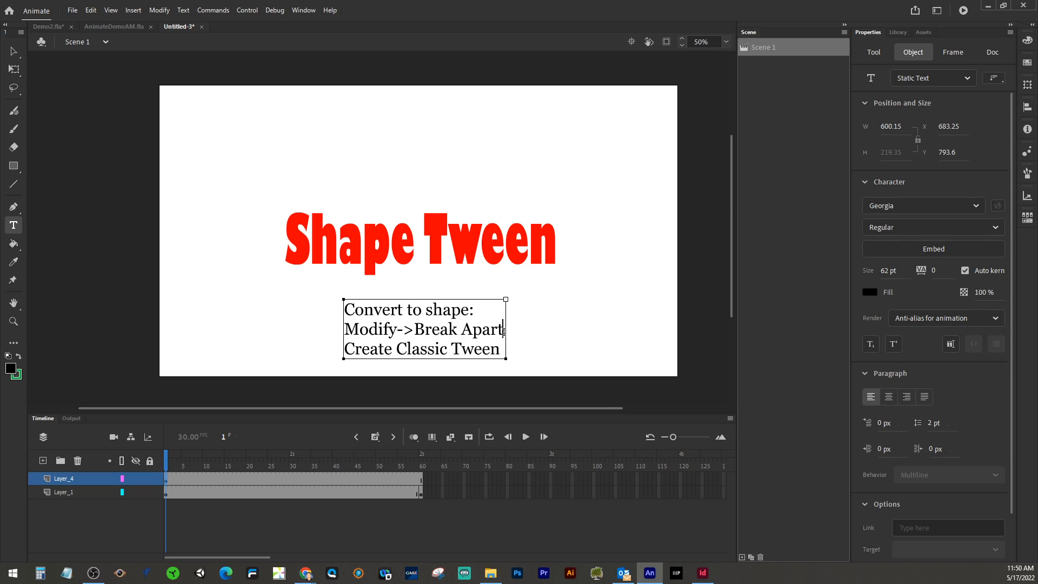
left_click(504, 331)
type(".")
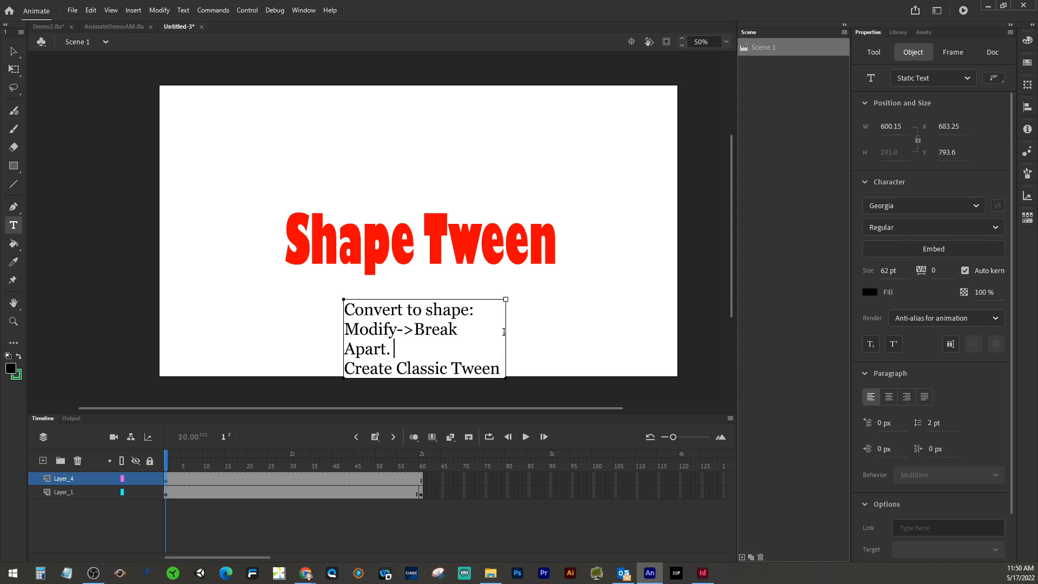
type(" Repeat Unti")
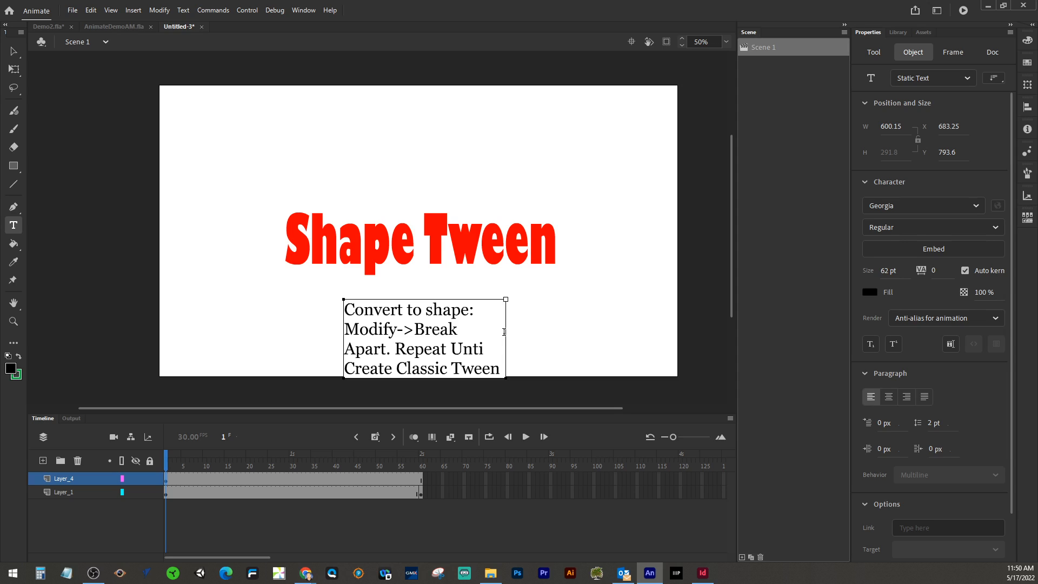
type("l we")
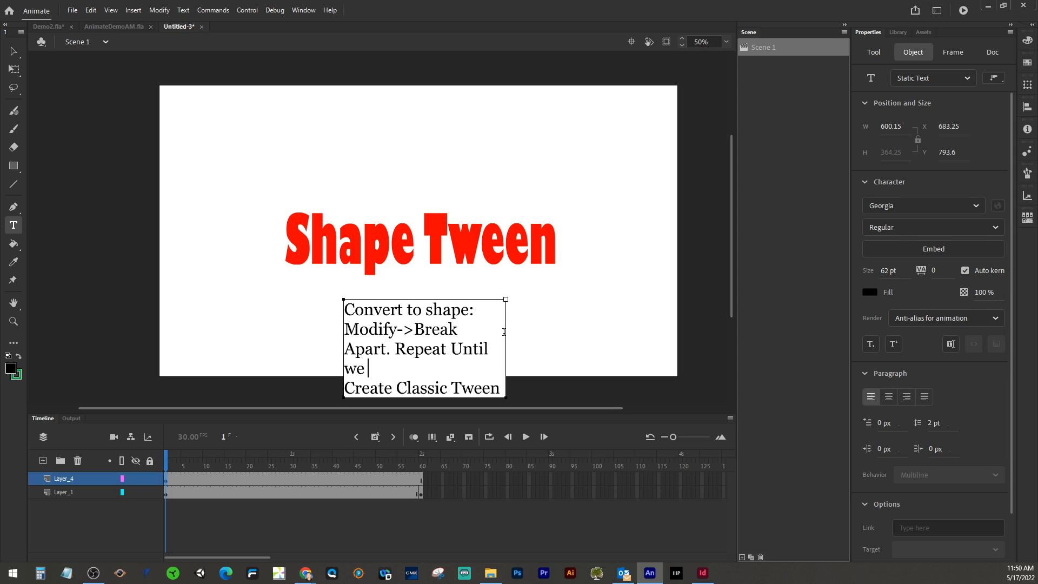
type(" see pixels")
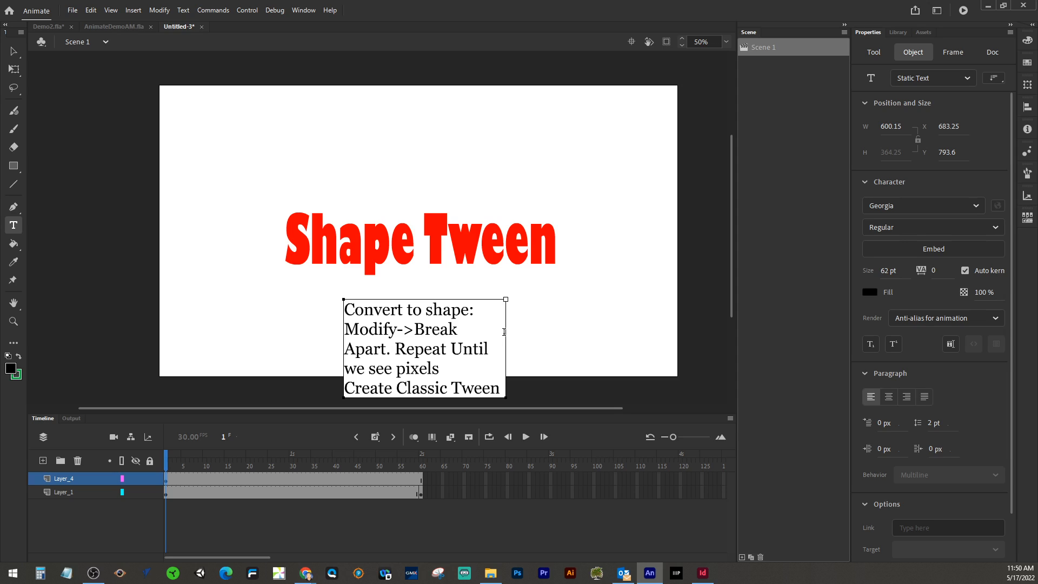
left_click(502, 386)
left_click(13, 51)
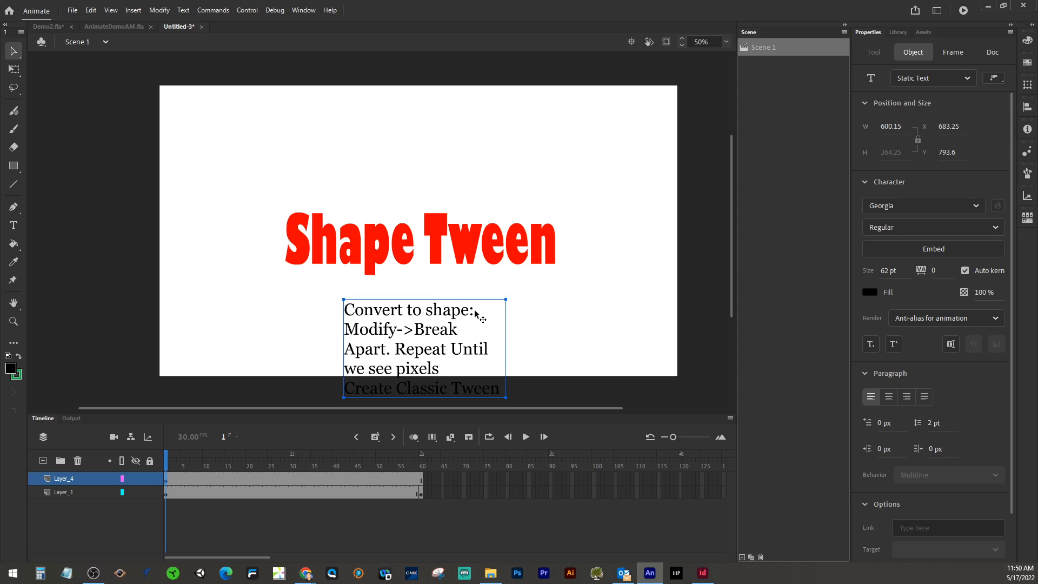
Step: Widen the note text box and move it up and left beneath the title
left_click(13, 225)
key("t")
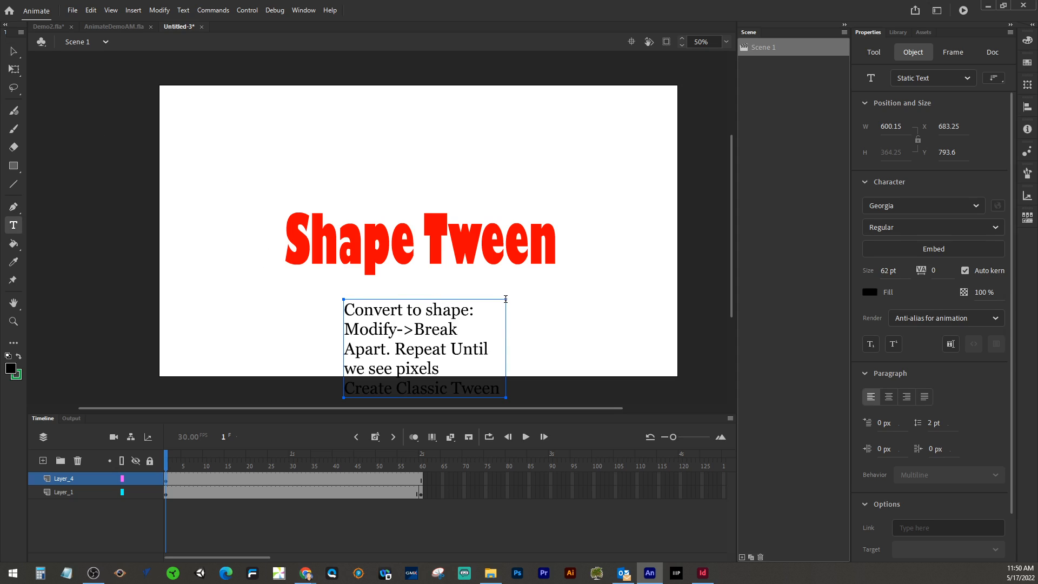
left_click(471, 318)
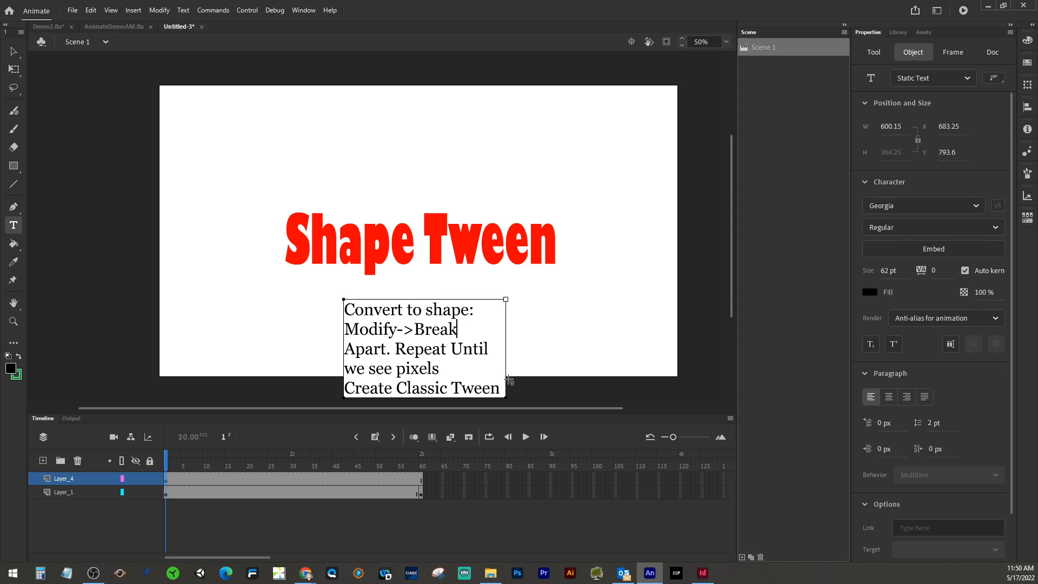
left_click_drag(507, 381, 551, 374)
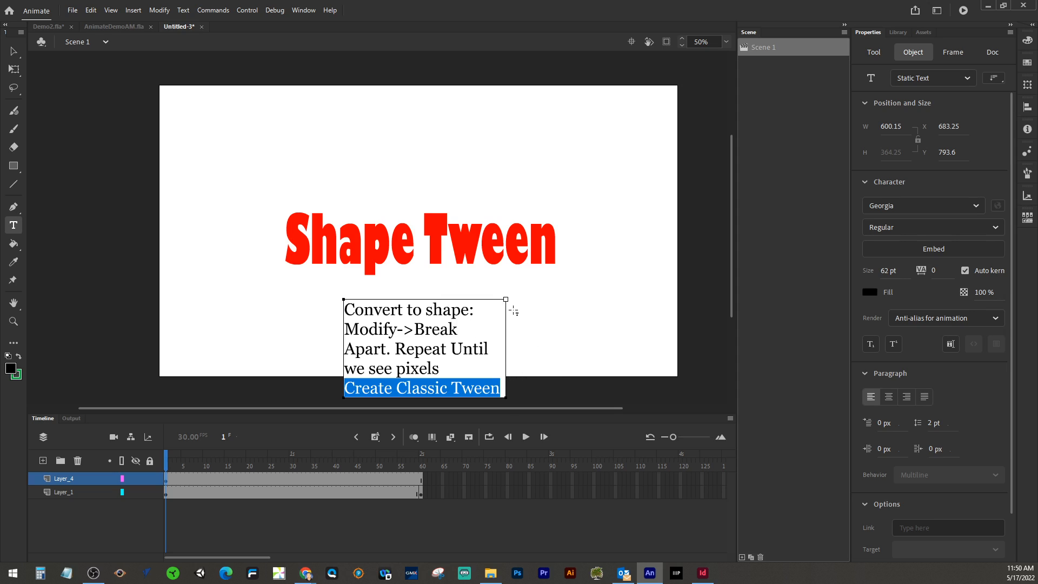
left_click_drag(506, 299, 596, 299)
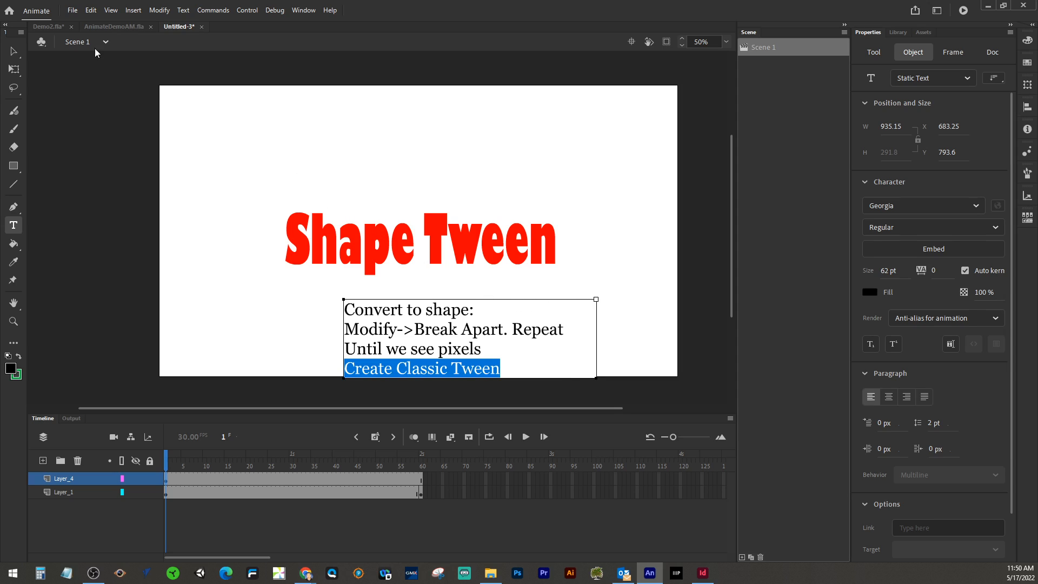
left_click(13, 51)
left_click_drag(411, 332, 377, 319)
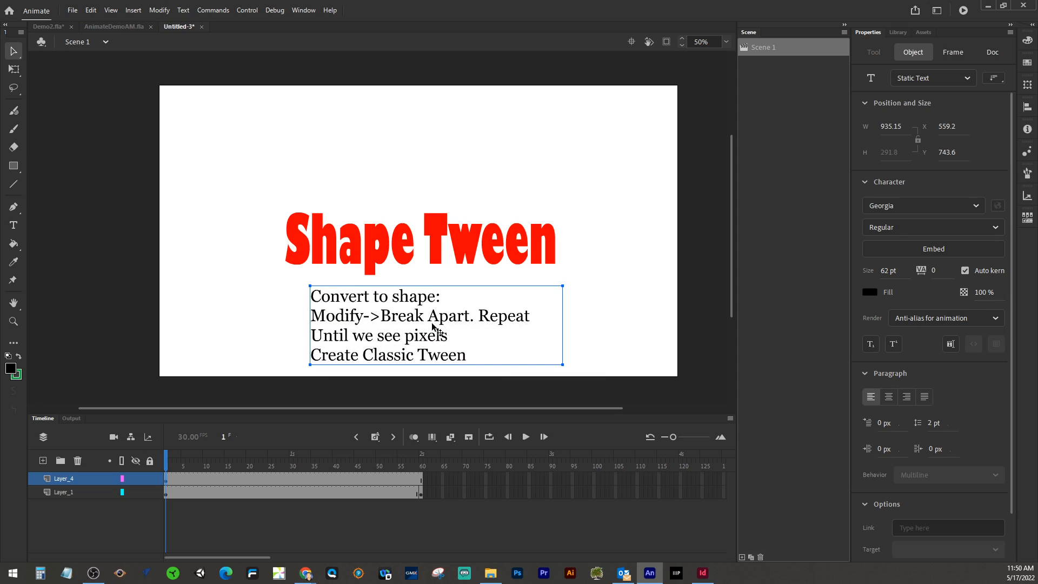
Step: Insert a line break before "Repeat" in the note text
double_click(479, 315)
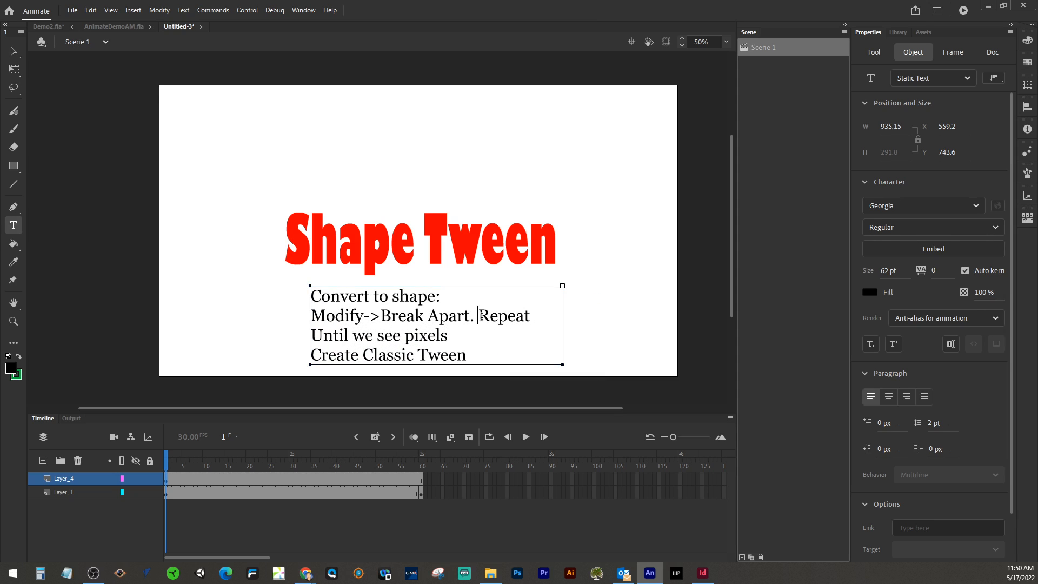
key("Return")
left_click(474, 355)
left_click(313, 350, "shift")
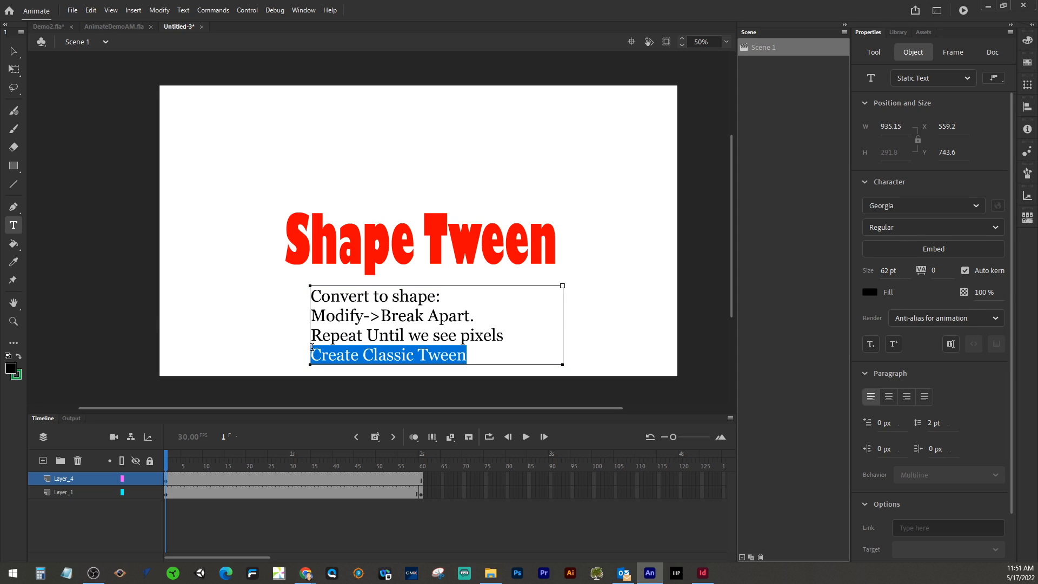
left_click(311, 350)
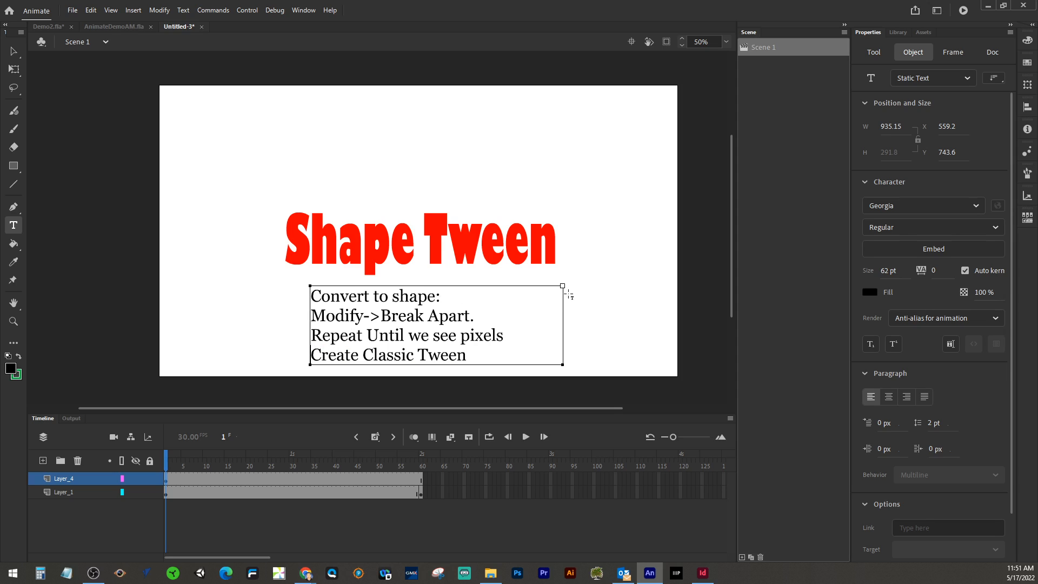
Step: Widen the note text box further and move it left beneath the title
left_click_drag(563, 286, 634, 285)
left_click(13, 51)
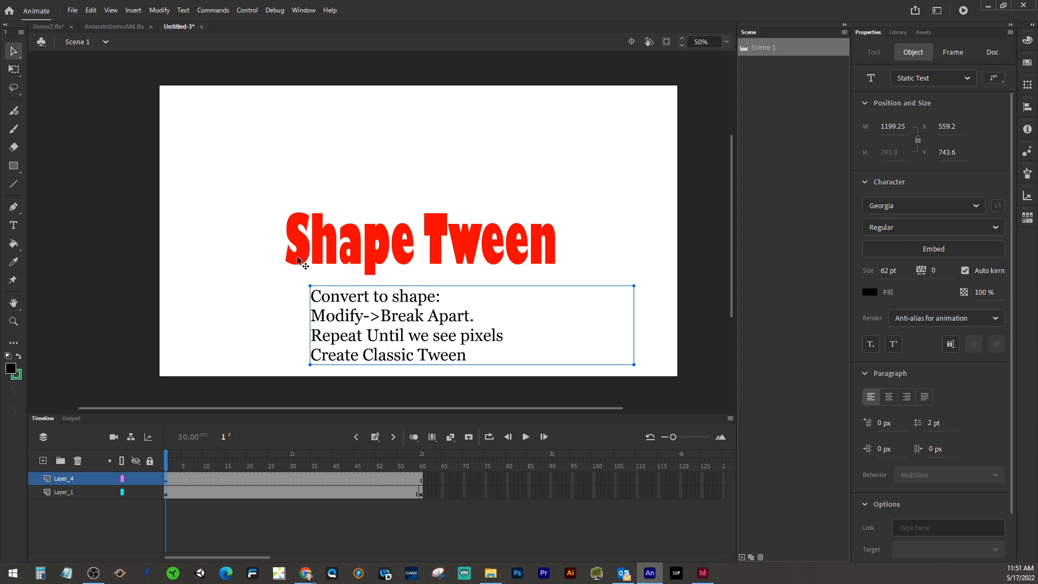
left_click_drag(336, 303, 295, 299)
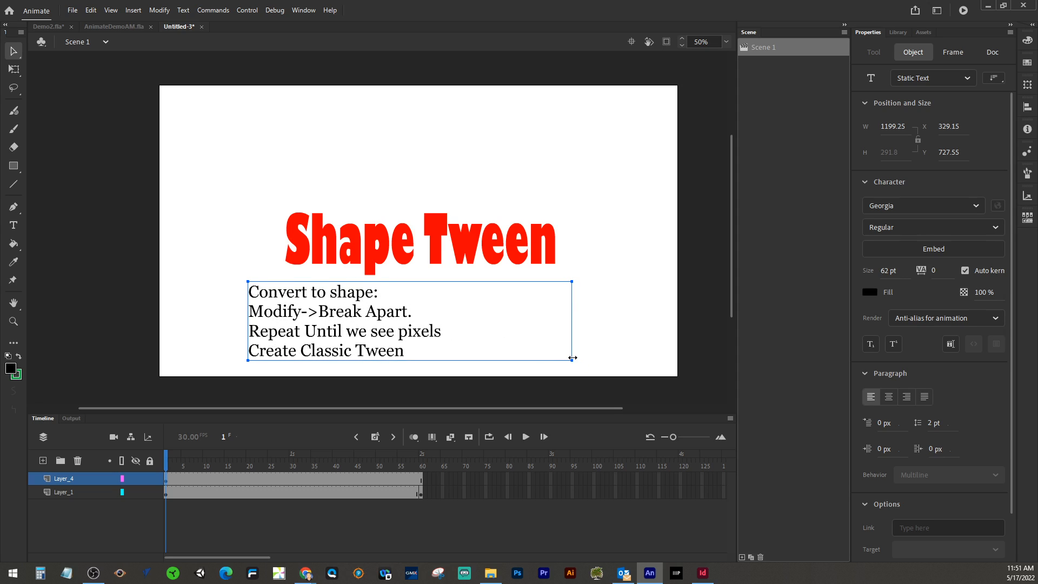
left_click_drag(573, 361, 581, 375)
Step: Break apart the Shape Tween title on Layer_1 twice to convert it into a shape
left_click(468, 250)
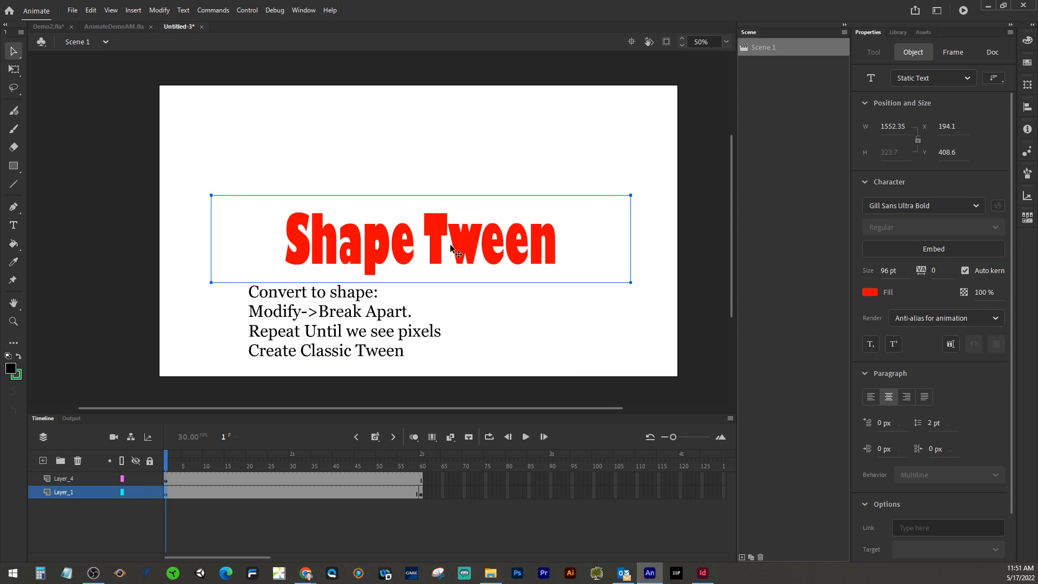
left_click(151, 15)
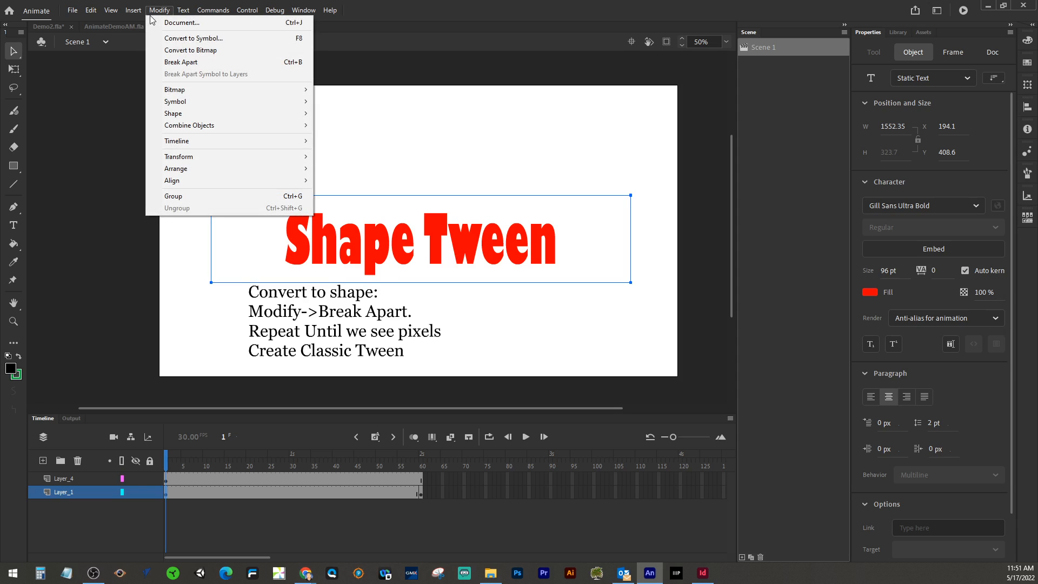
left_click(178, 63)
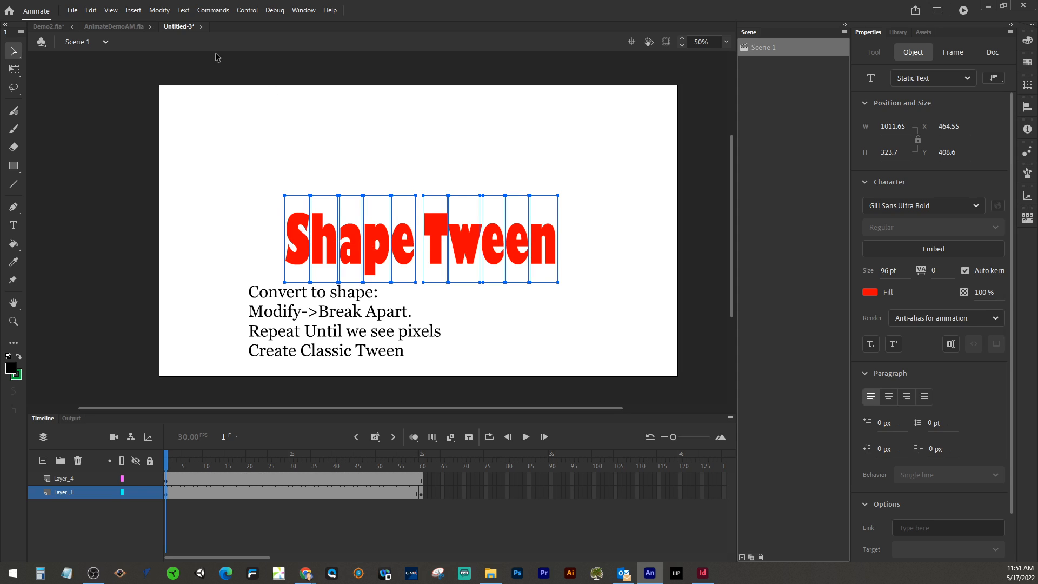
left_click(162, 11)
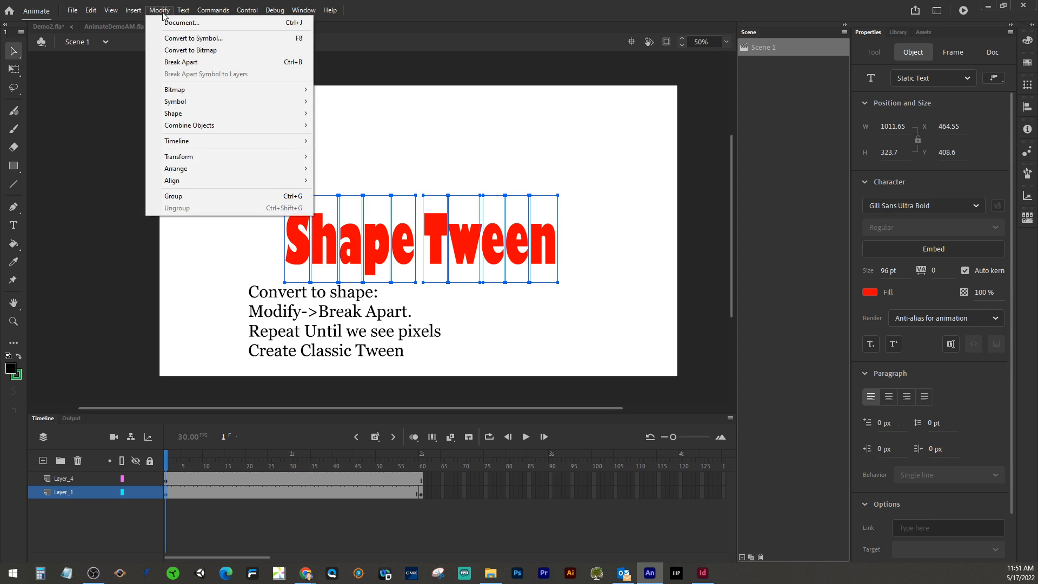
left_click(180, 61)
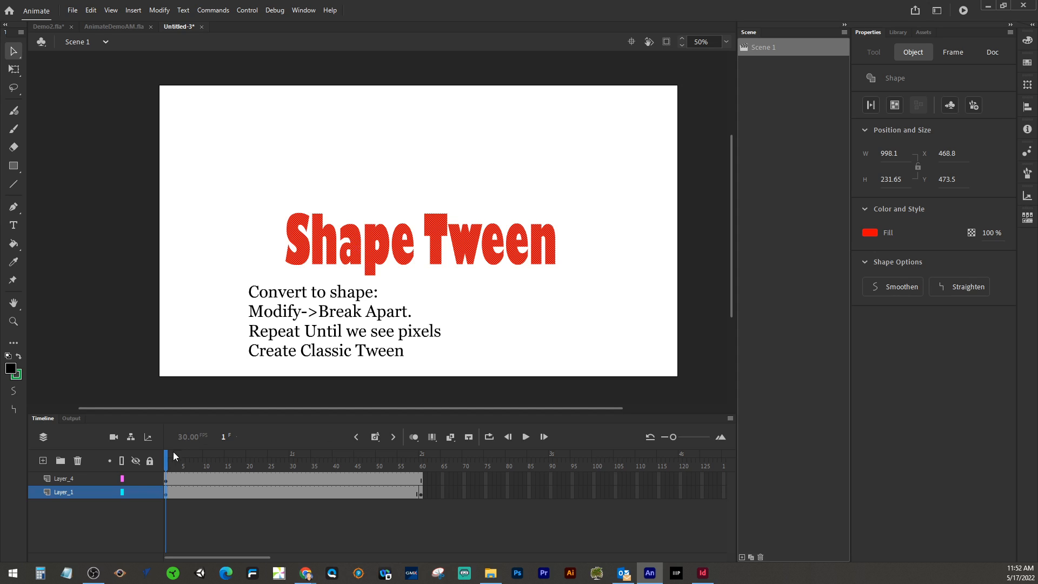
Step: At frame 60 of Layer_1, break apart the flame twice to convert it into a shape
left_click_drag(168, 460, 422, 465)
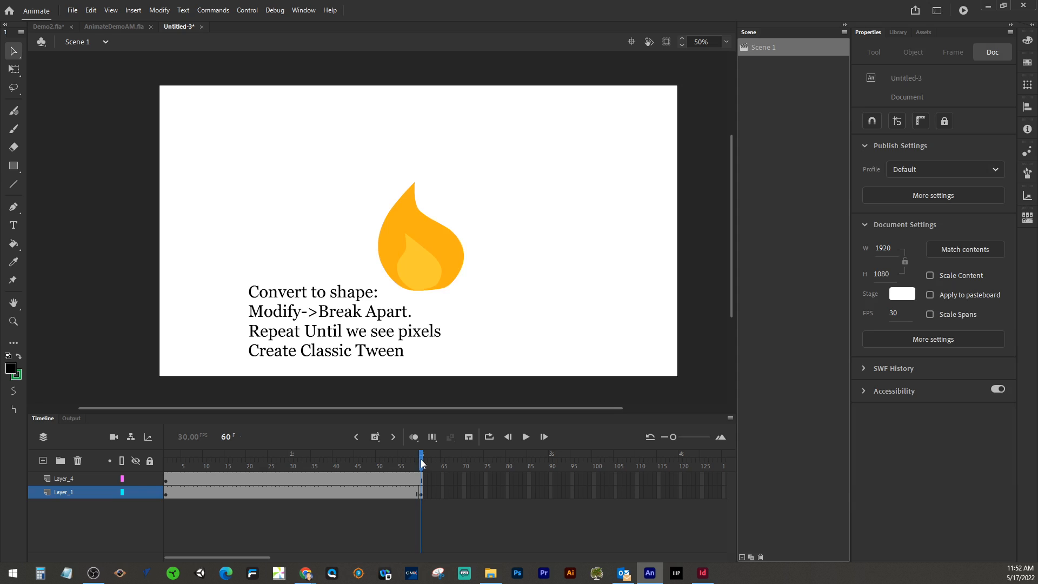
left_click(421, 495)
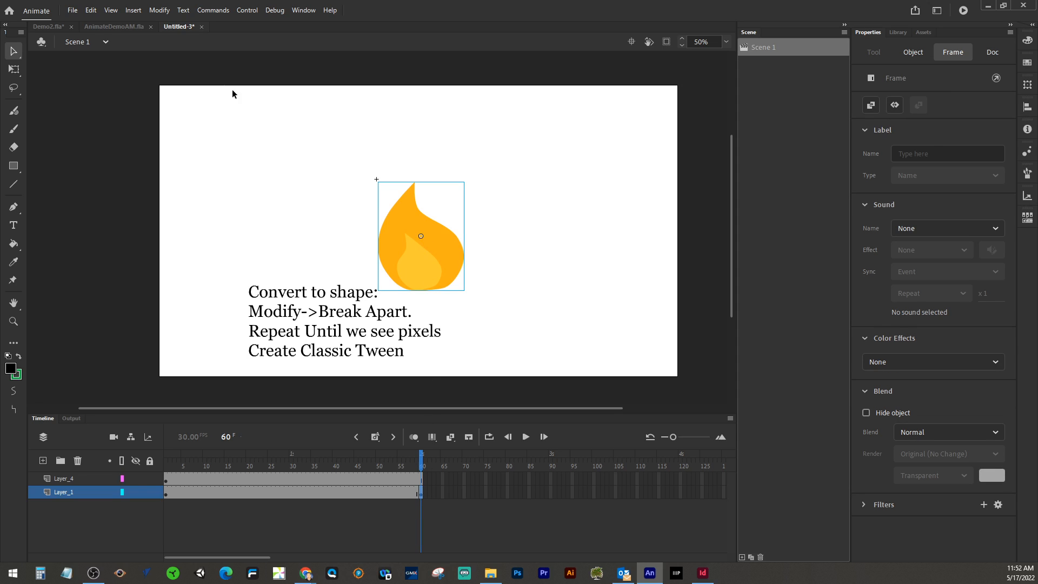
left_click(159, 10)
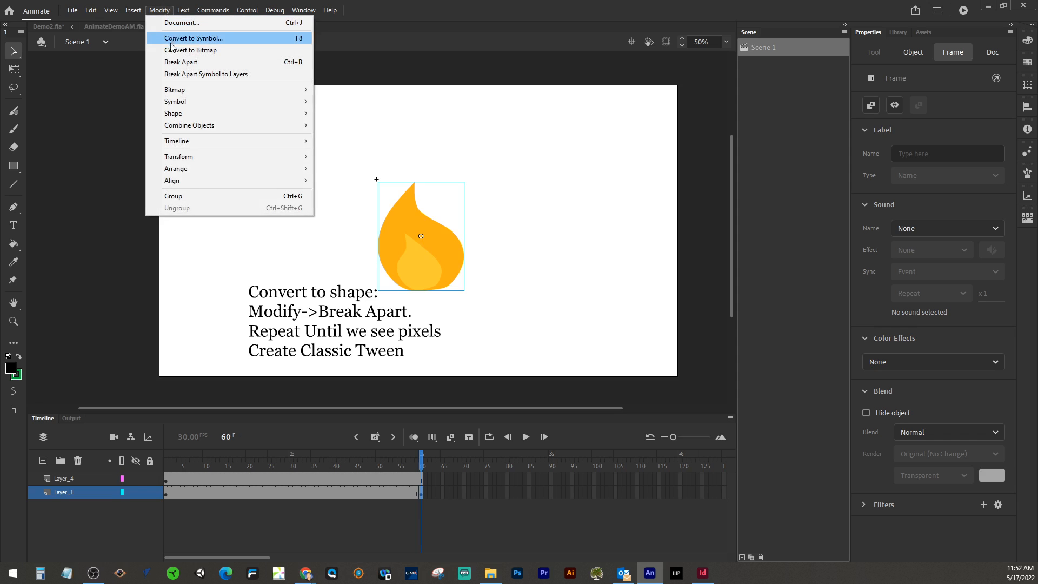
left_click(171, 62)
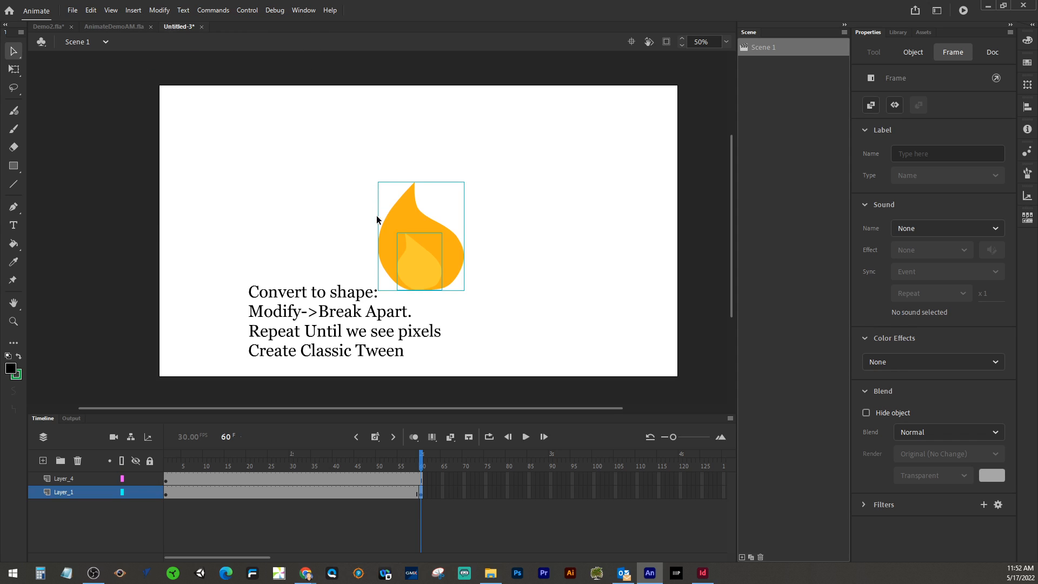
left_click(167, 12)
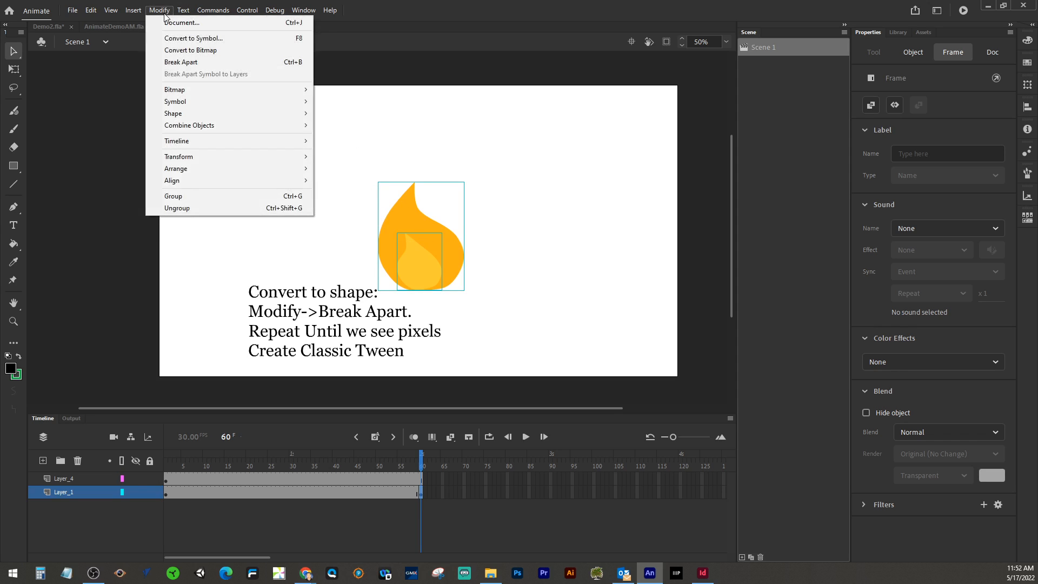
left_click(172, 62)
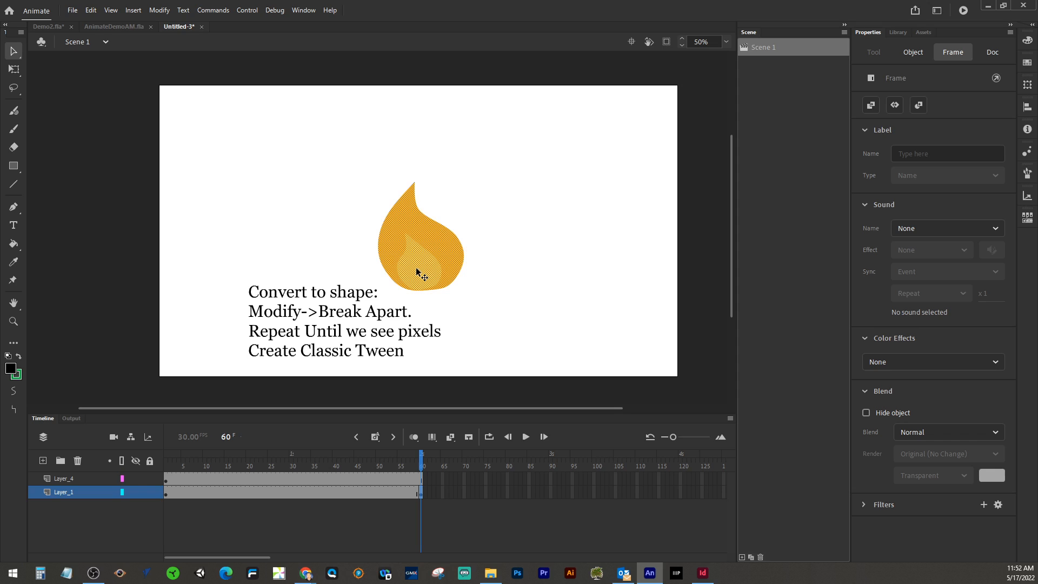
Step: Rewrite the last note line as: Create Animation: Right-Click any frame in between keyframes and select "Create Classic Tween"
key("t")
left_click(254, 353)
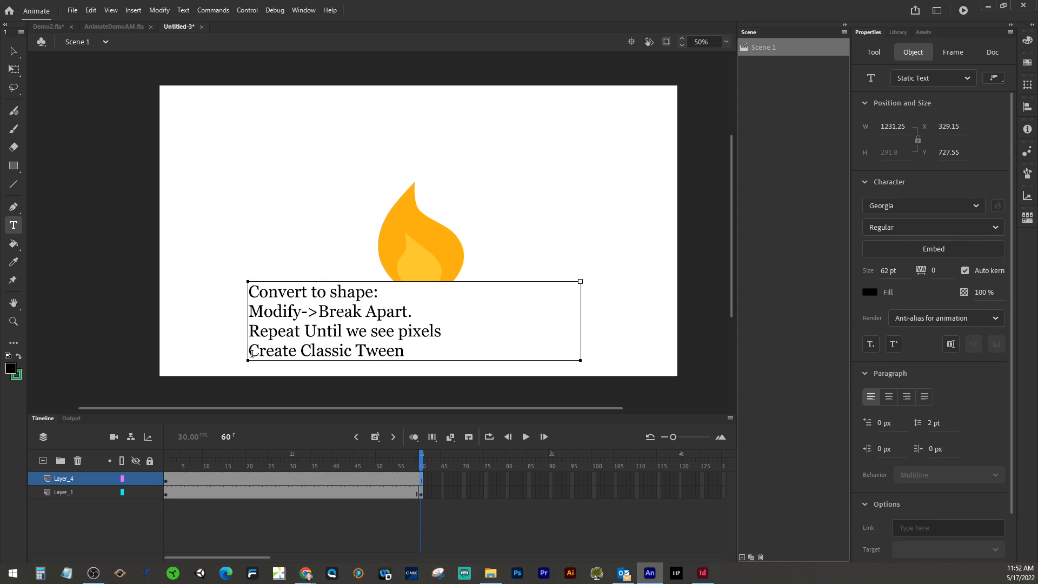
type("w")
type("t")
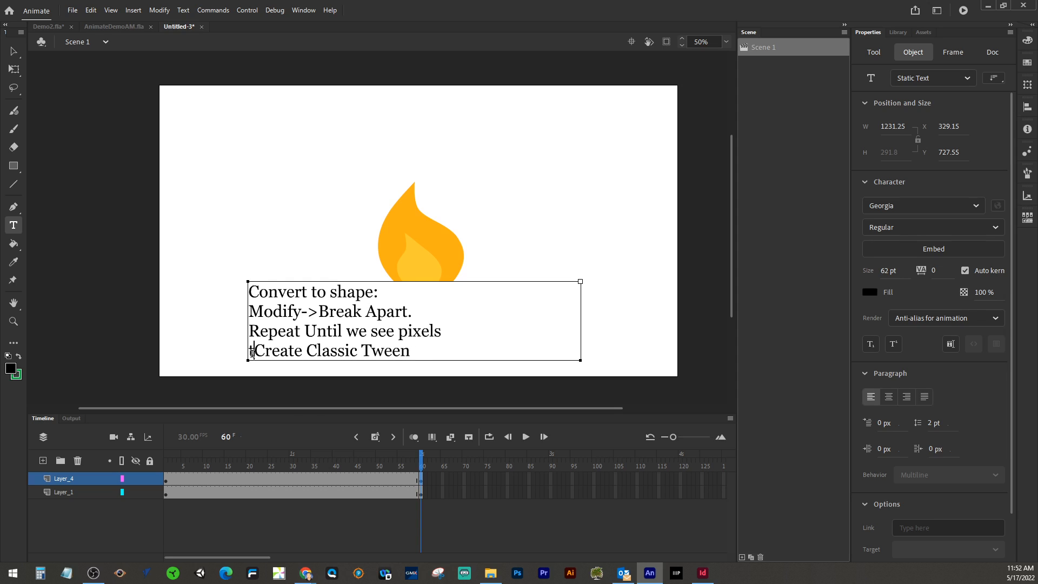
key("BackSpace")
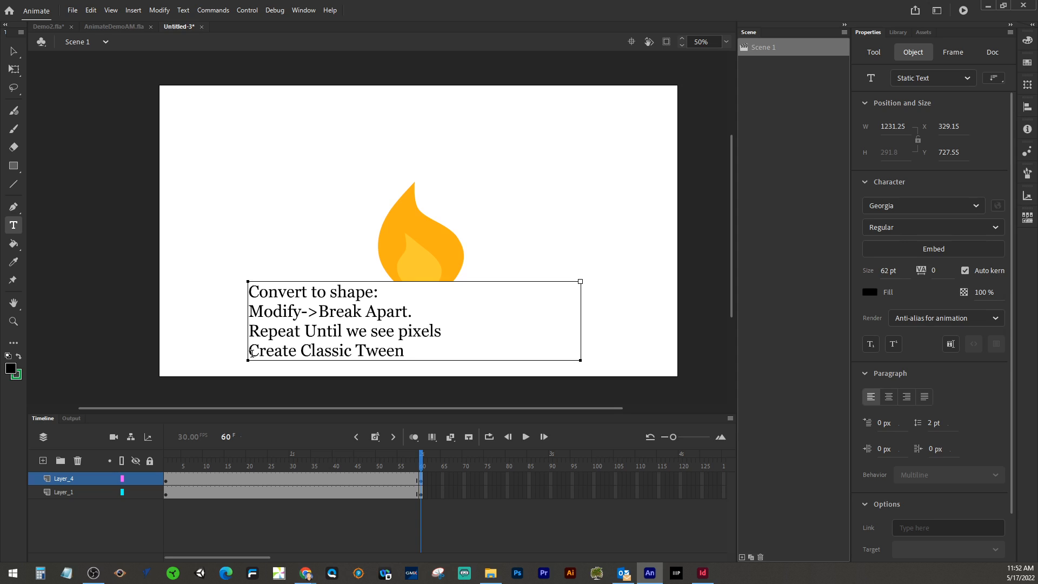
type("T")
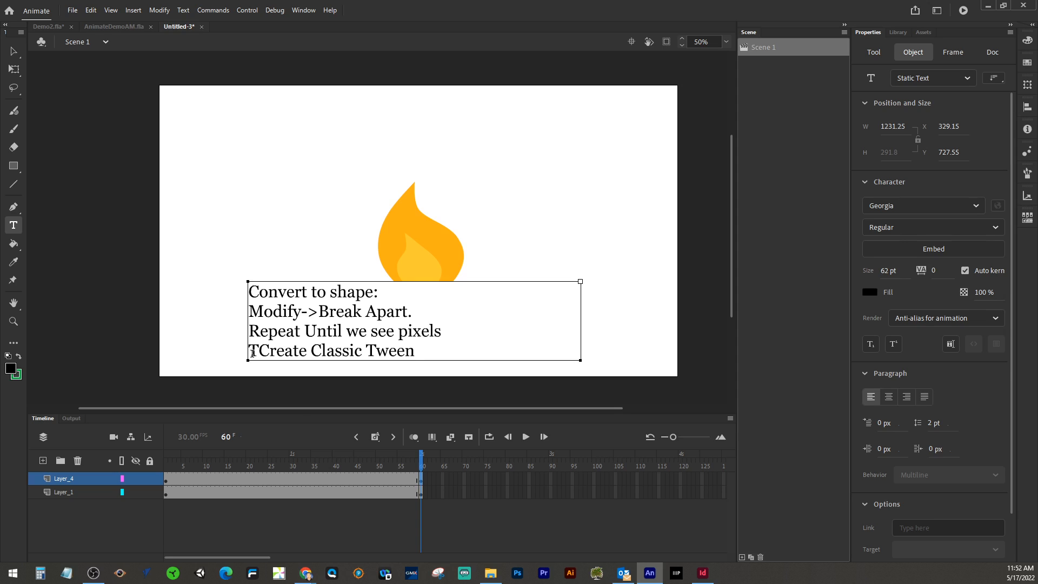
key("BackSpace")
type("Create")
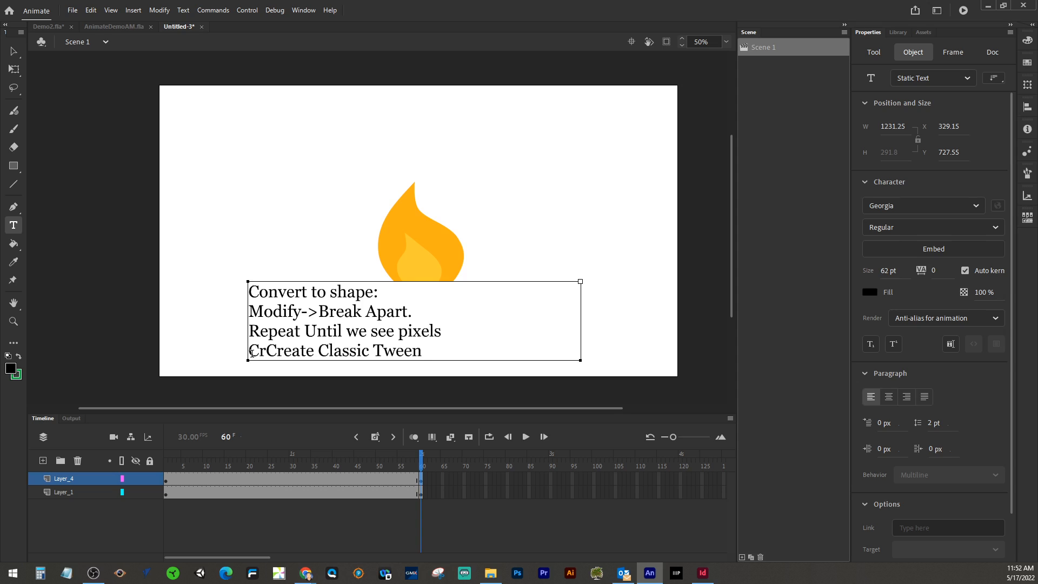
type(" Animation")
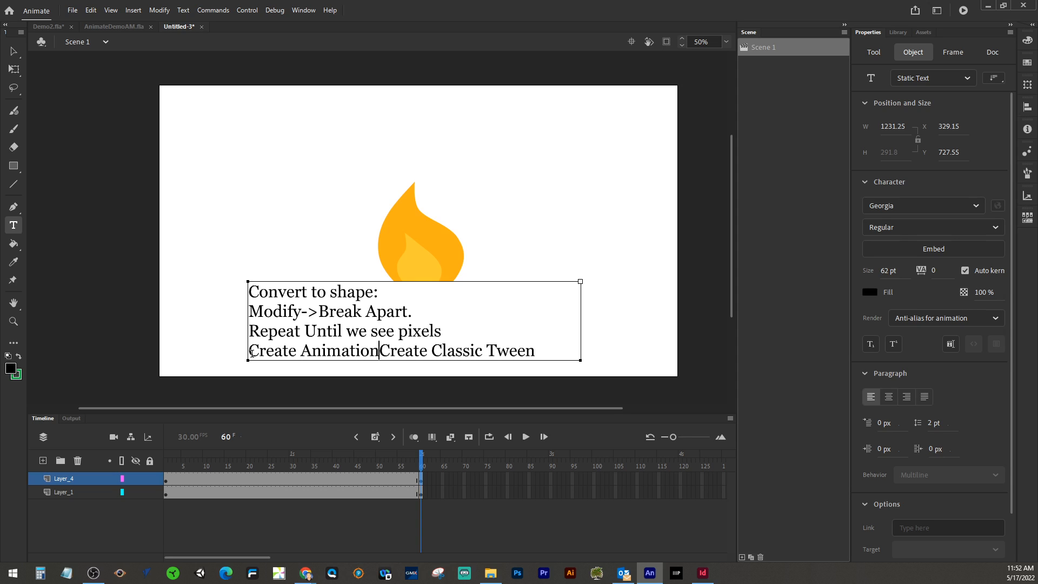
type(": Right")
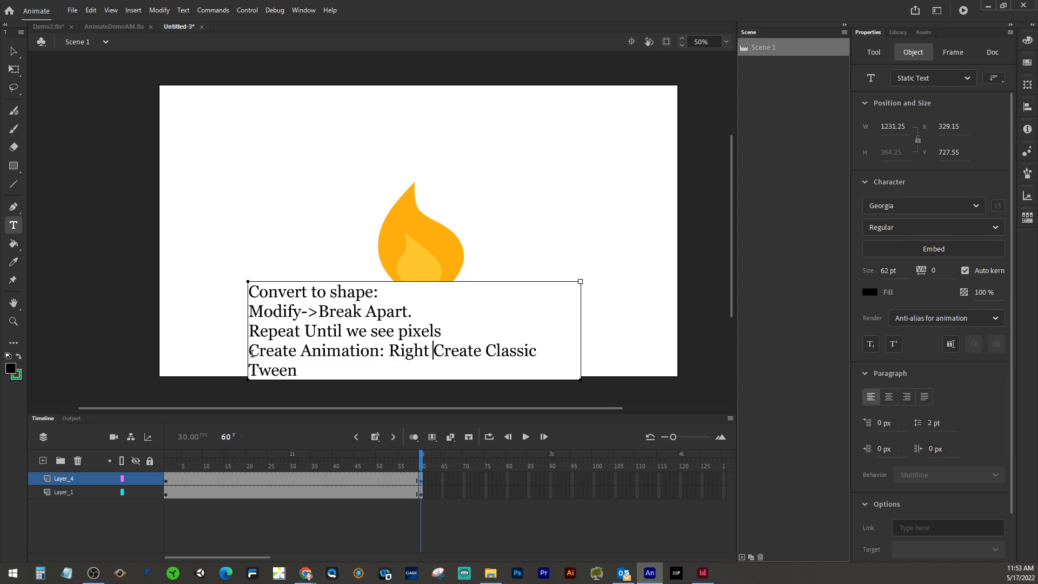
key("BackSpace")
type("-Click")
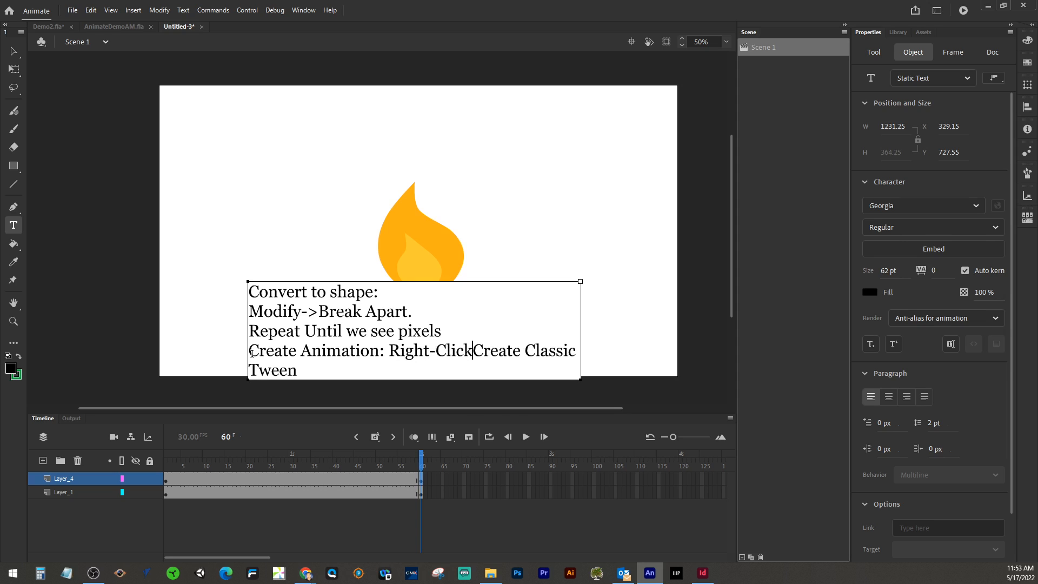
type(" anu")
key("BackSpace")
type("y frame in Create")
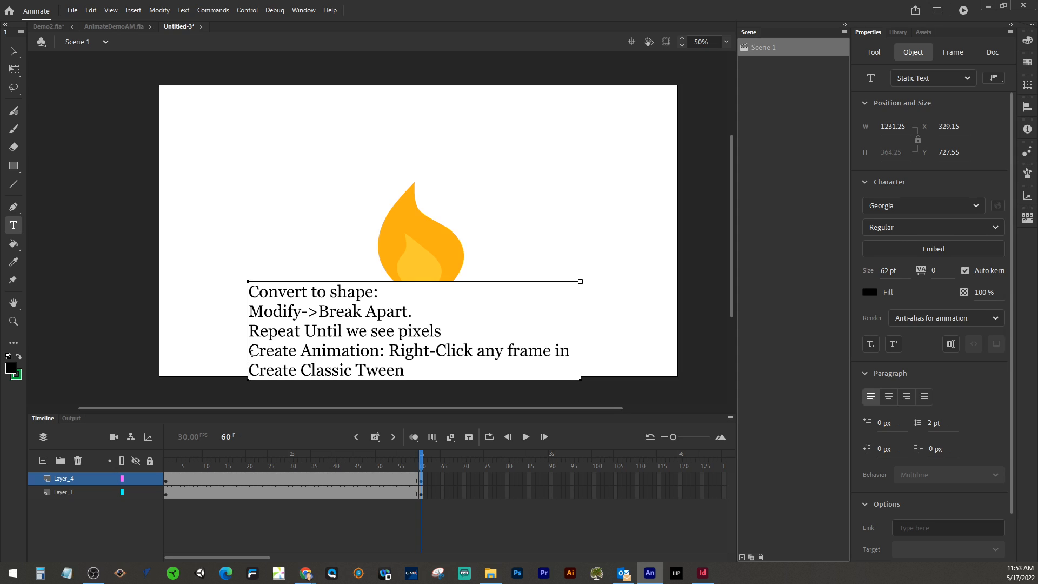
type("between")
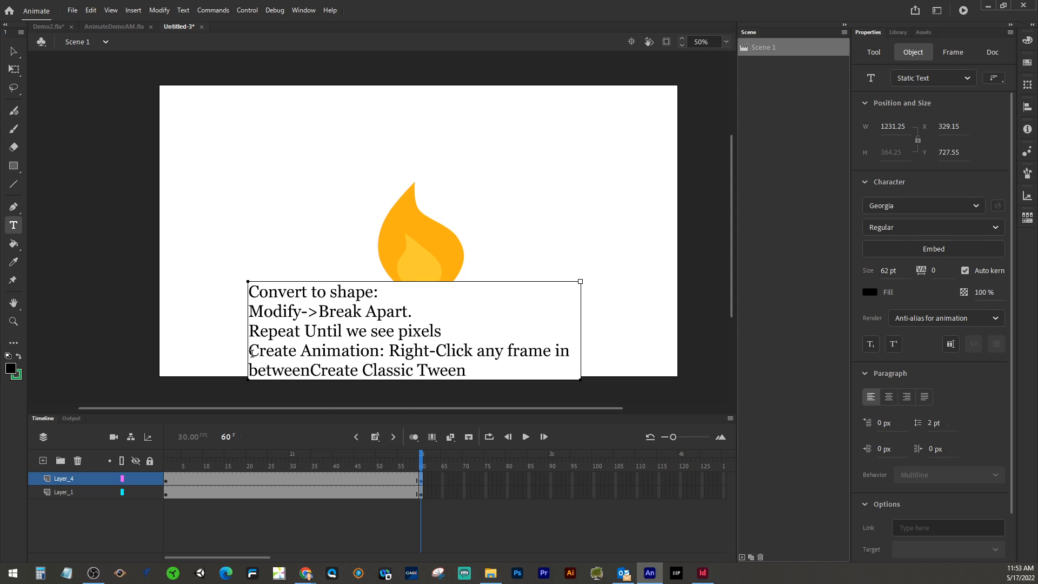
type(" keyfram")
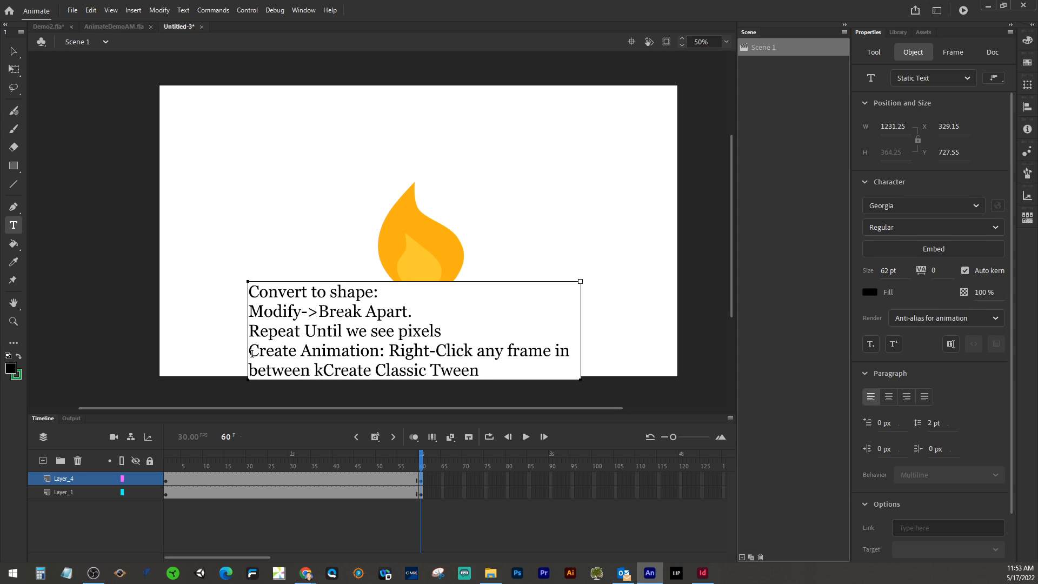
type("es")
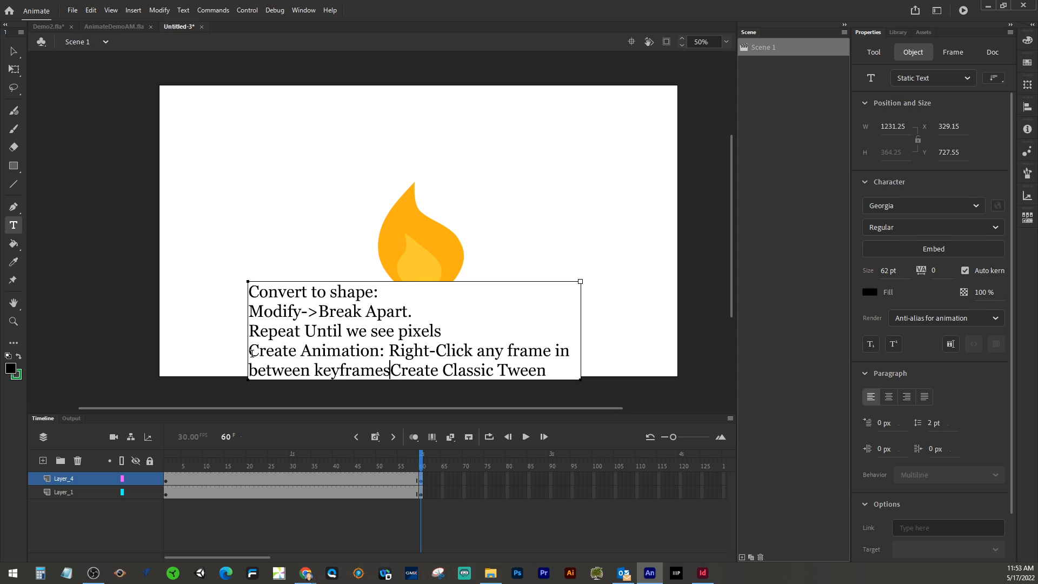
type(" and ")
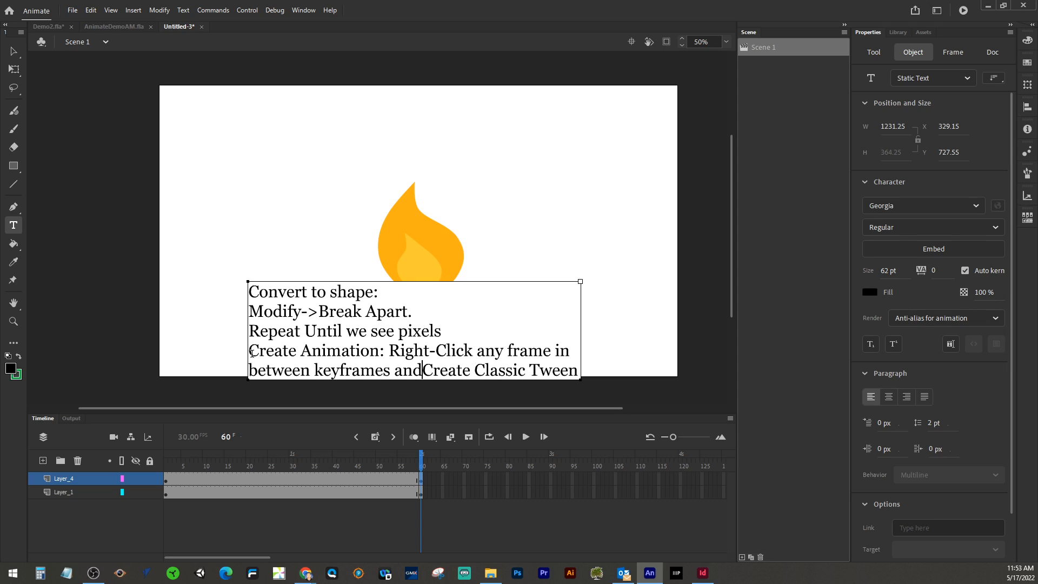
type("select")
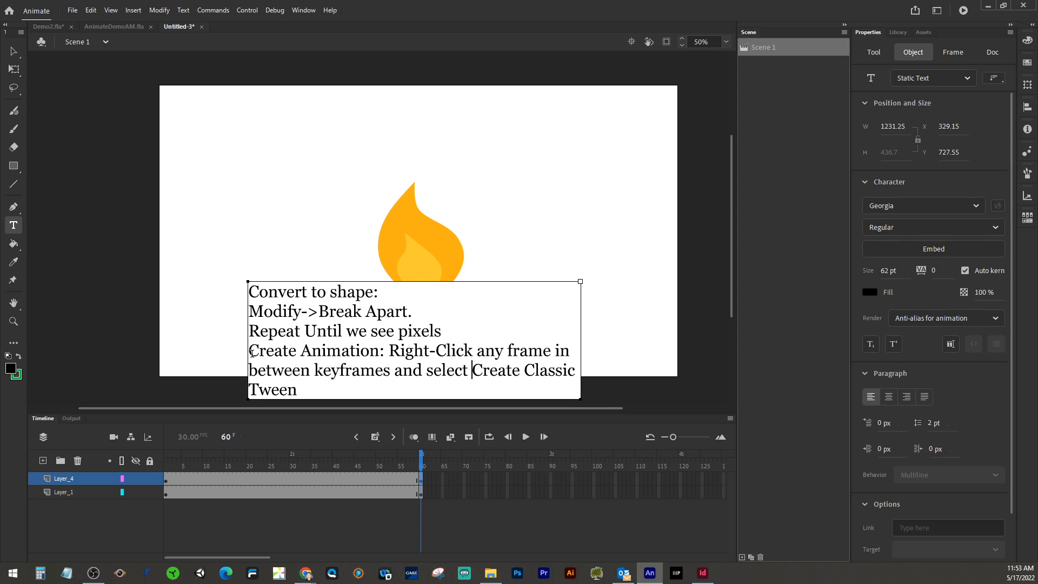
type(" \"Create Classic Tween")
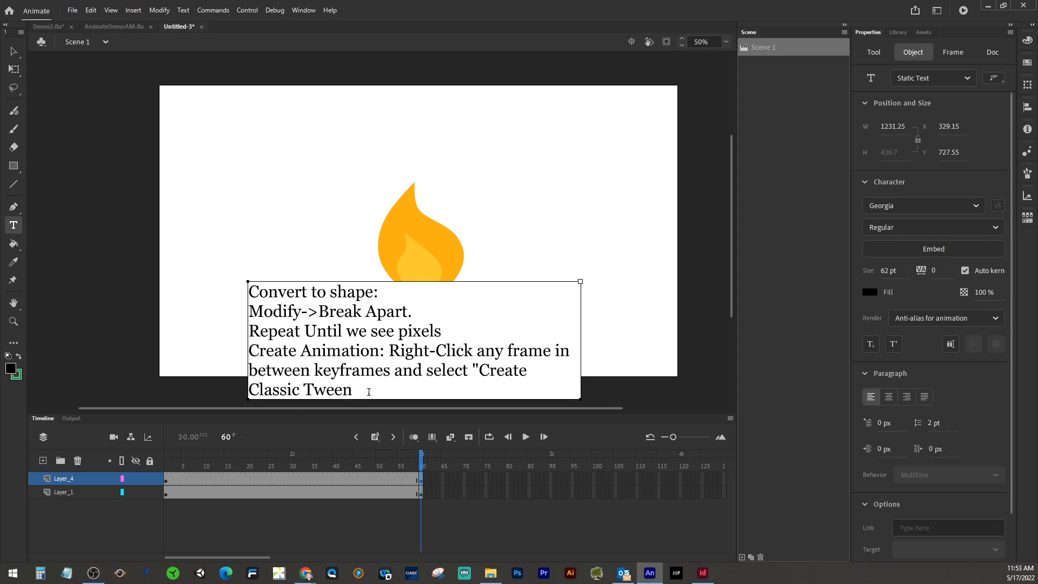
type("\"")
Step: Widen the note text box so the long line fits, then move the box left to the stage edge
left_click_drag(581, 281, 663, 281)
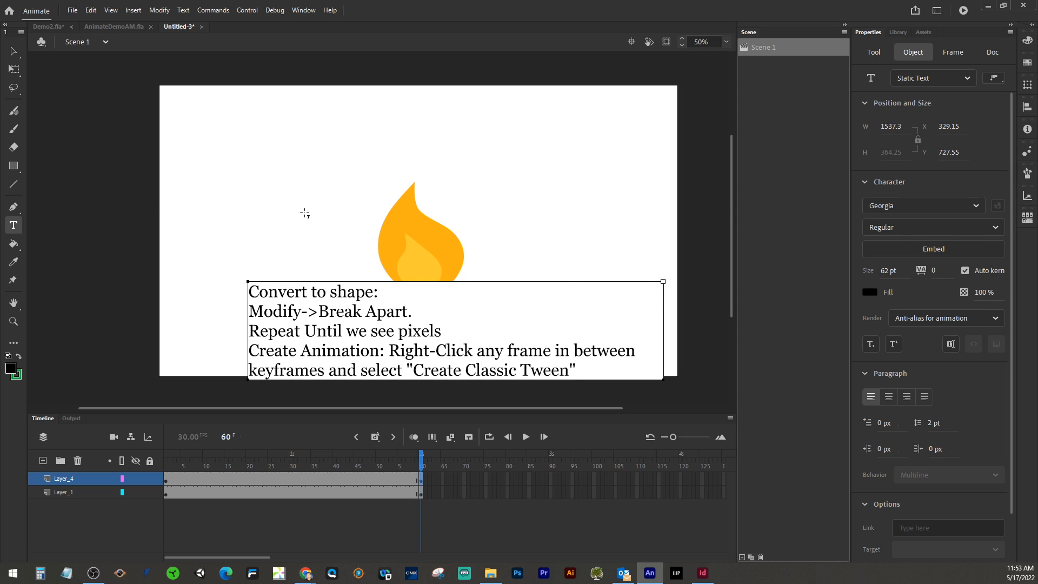
left_click_drag(661, 281, 728, 282)
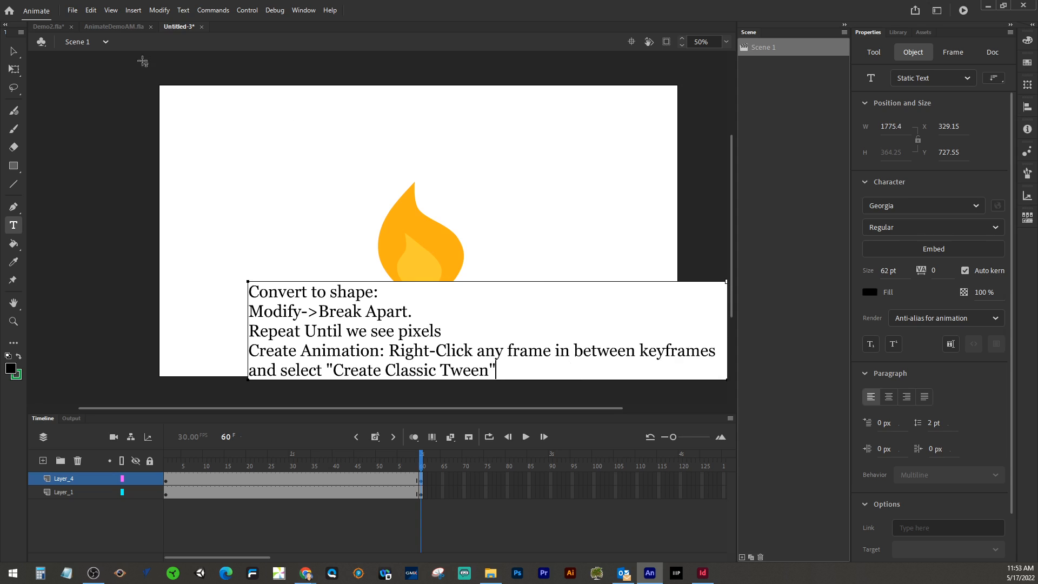
left_click(14, 49)
left_click_drag(382, 308, 305, 301)
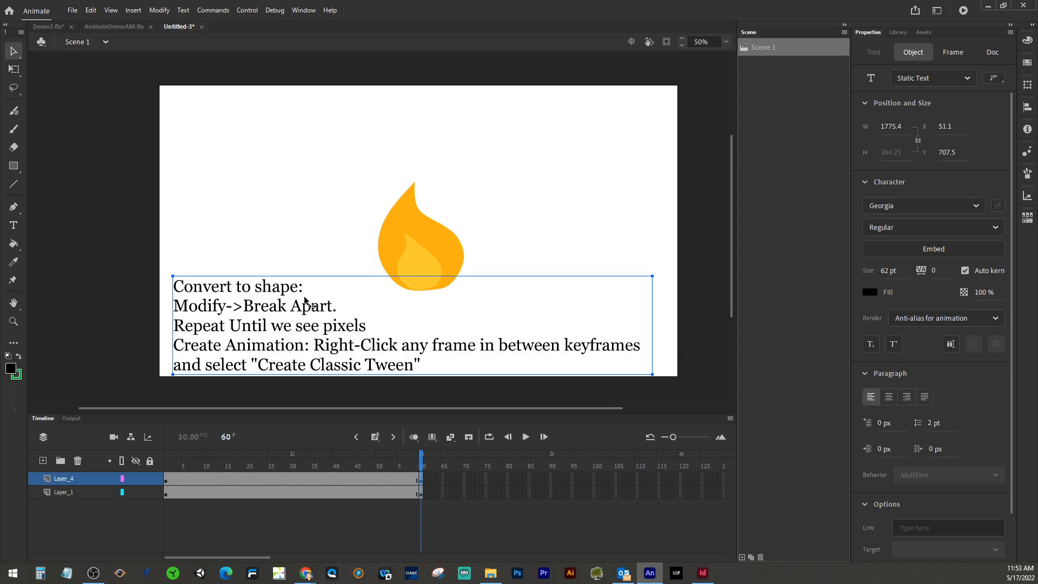
Step: Scrub the playhead between frame 1 and frame 60 to preview the title, flame and notes
left_click(546, 256)
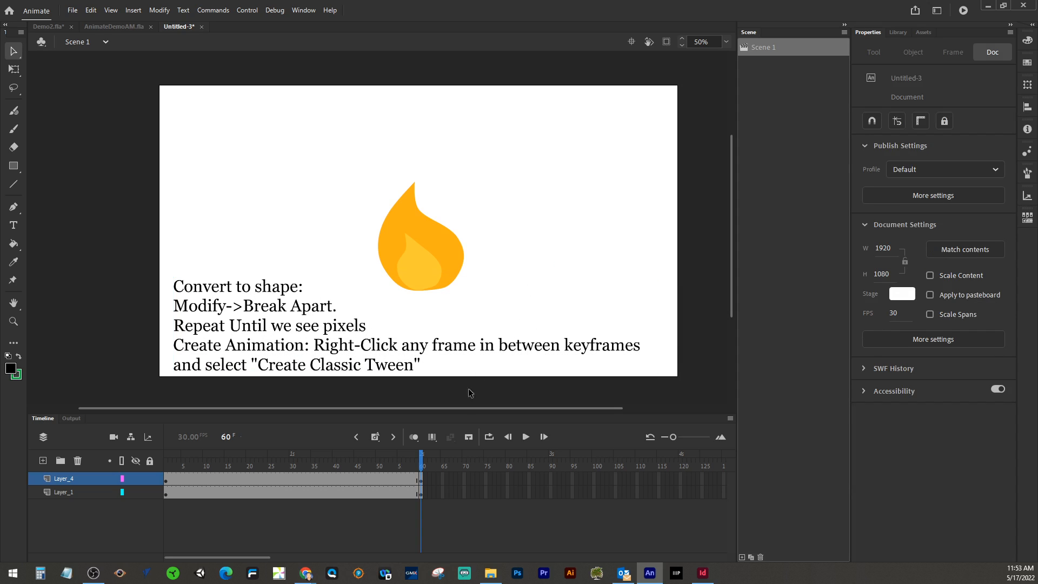
left_click(393, 463)
left_click_drag(392, 463, 165, 459)
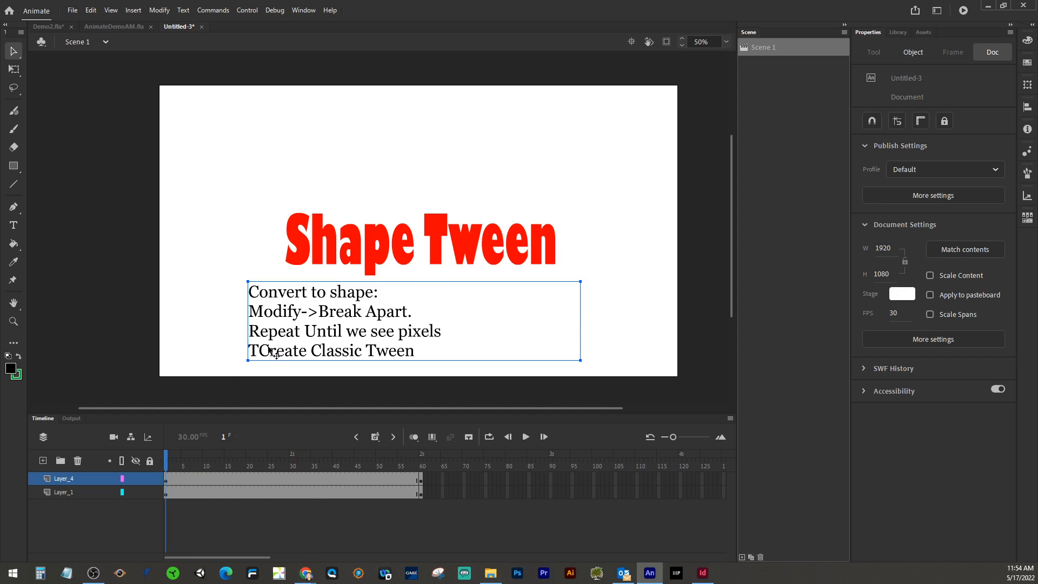
left_click_drag(163, 464, 425, 470)
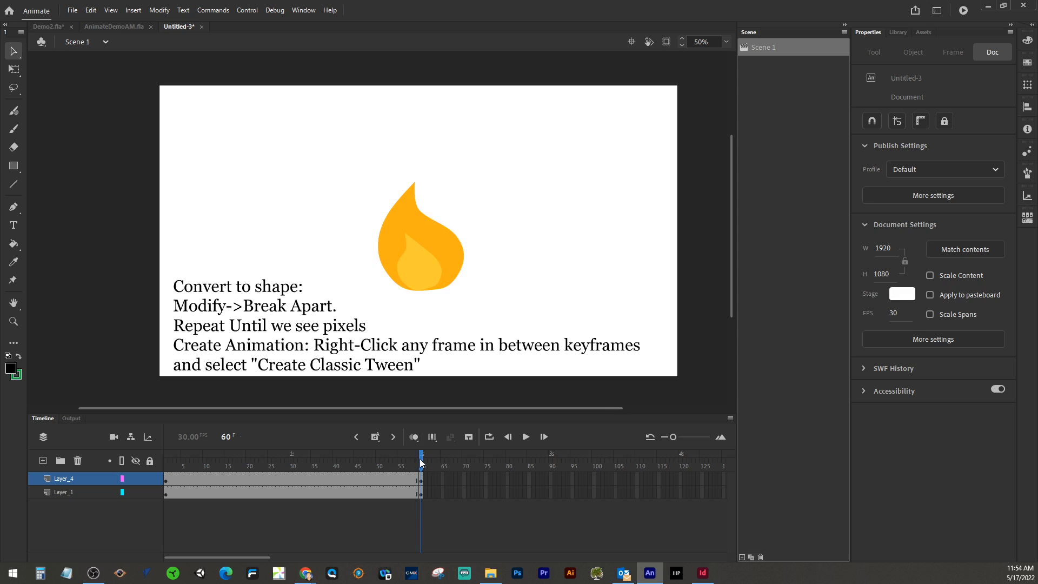
mouse_move(420, 463)
left_mouse_down()
mouse_move(390, 464)
mouse_move(424, 461)
left_mouse_up()
Step: Remove the frames from Layer_4's span
left_click(293, 482)
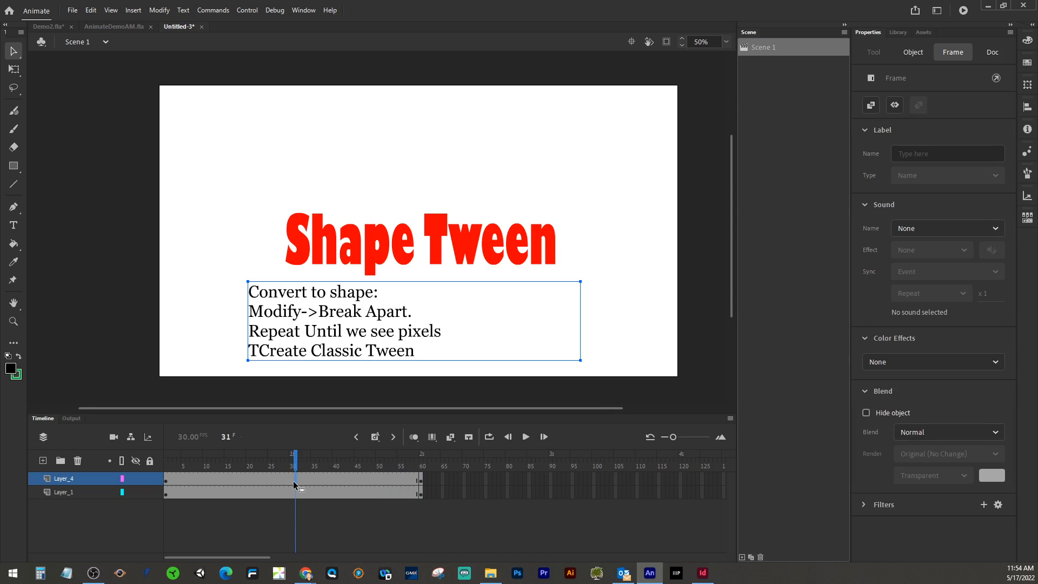
double_click(292, 481)
right_click(284, 480)
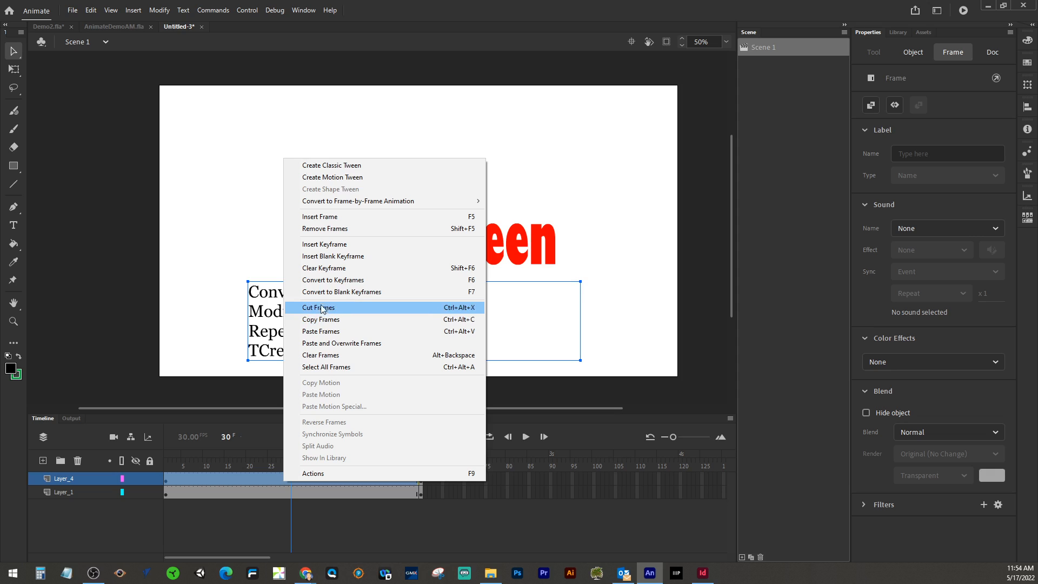
left_click(339, 233)
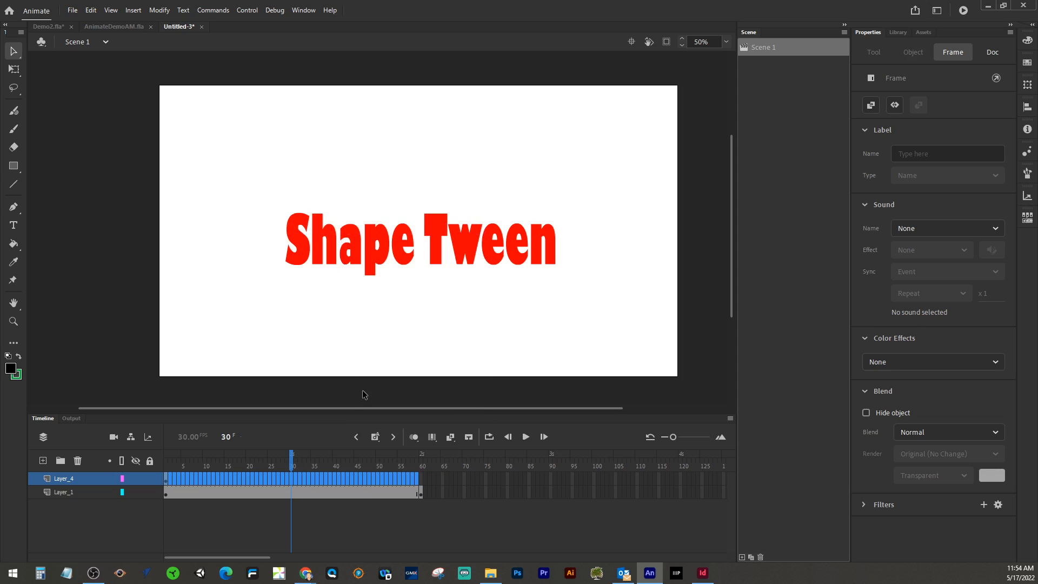
Step: Extend Layer_4's frames to frame 60 so the notes stay on stage throughout
left_click(425, 478)
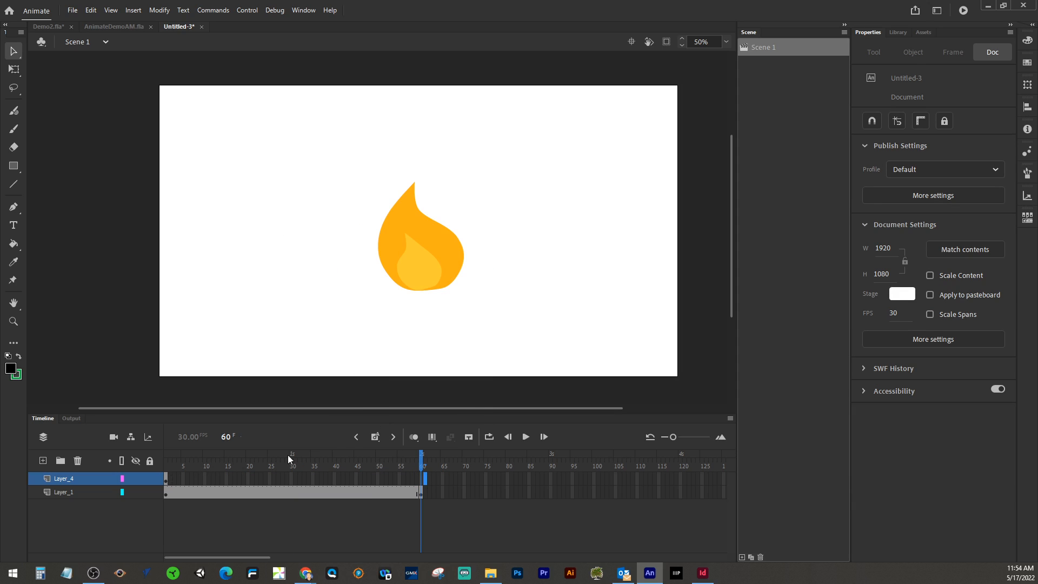
left_click_drag(422, 459, 146, 447)
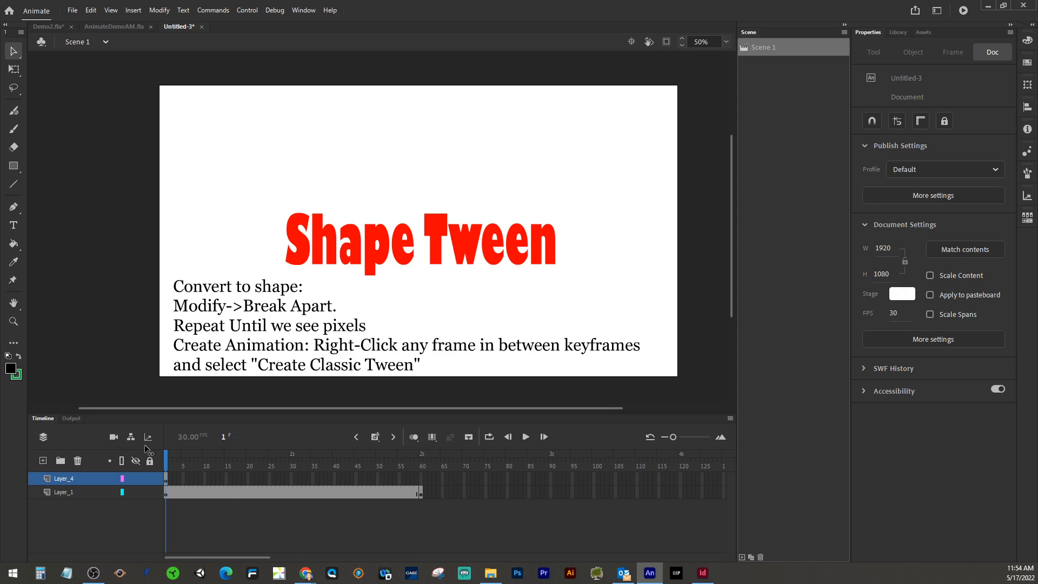
right_click(423, 481)
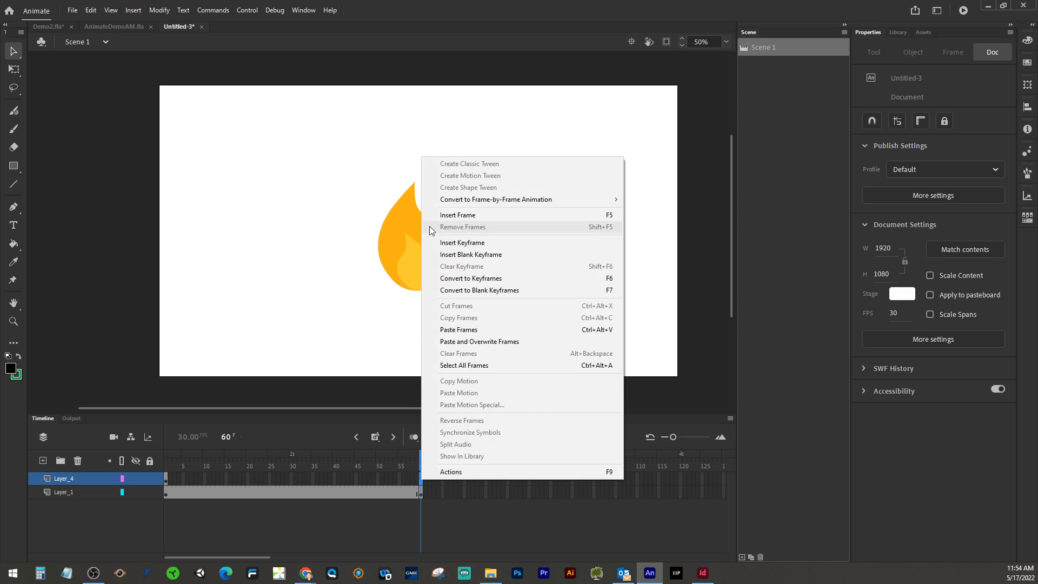
left_click(435, 215)
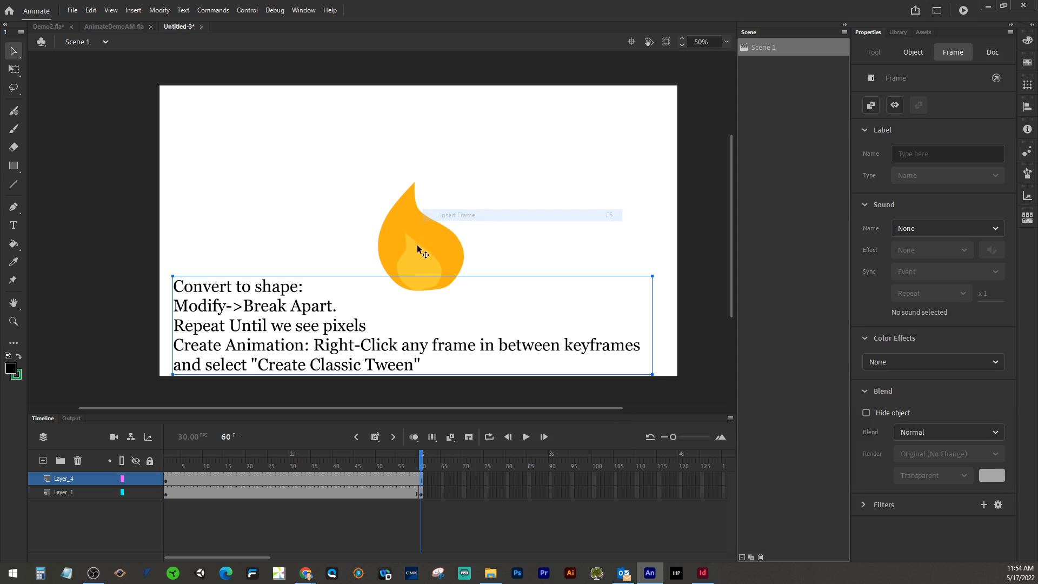
Step: Step through Layer_1's frames to compare the title and flame keyframes
left_click(303, 494)
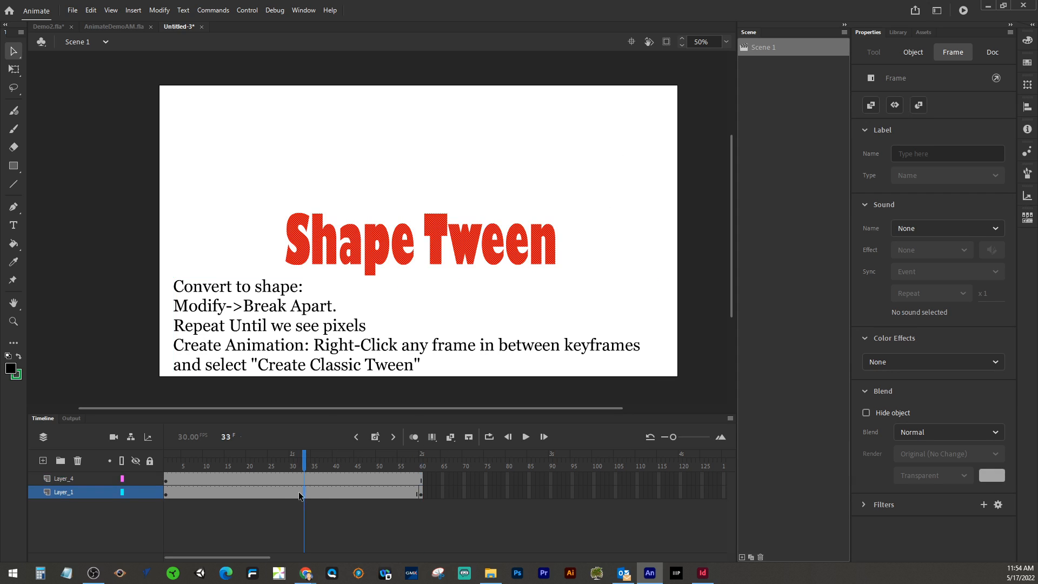
left_click(166, 493)
left_click(422, 493)
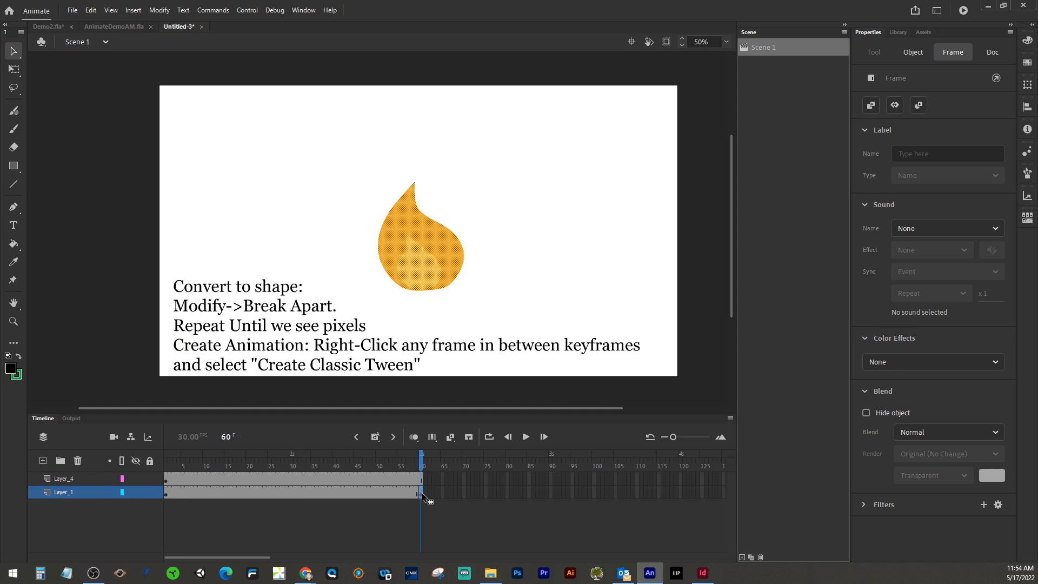
left_click(294, 495)
left_click(264, 495)
left_click(322, 494)
left_click(377, 495)
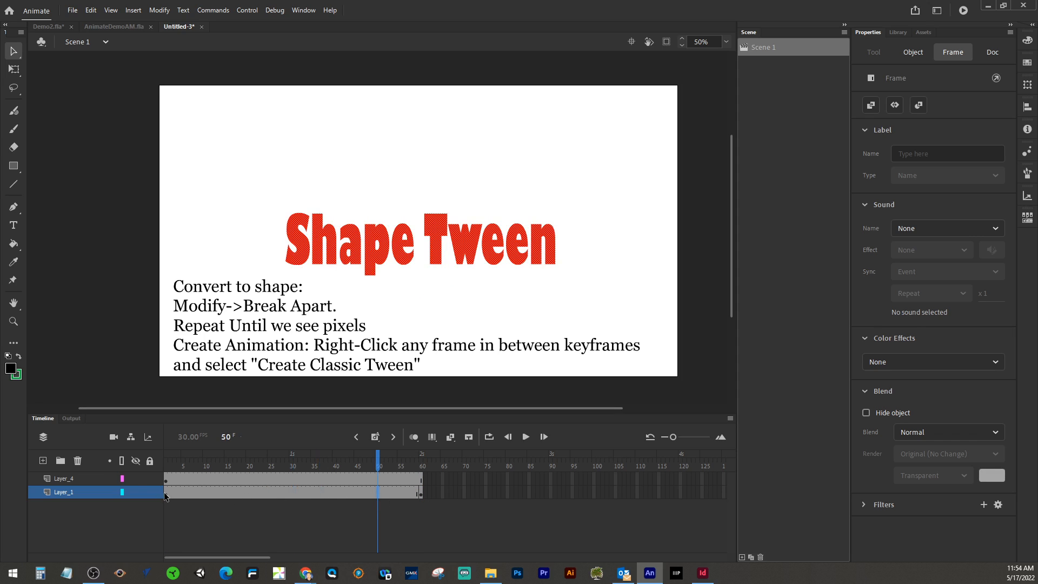
left_click(423, 494)
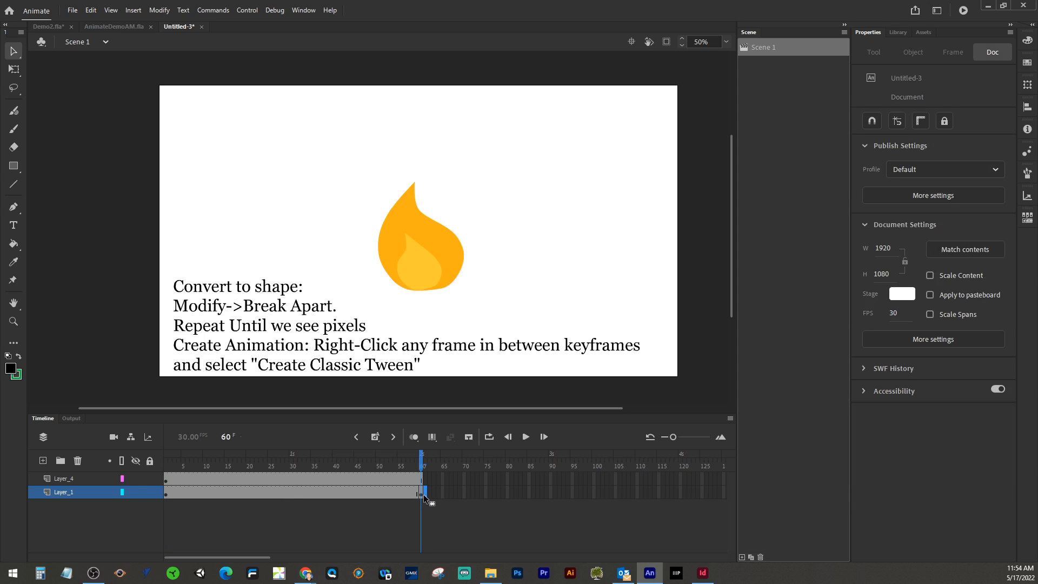
Step: Create a shape tween on Layer_1 between the frame 1 and frame 60 keyframes
left_click(336, 493)
left_click(299, 494)
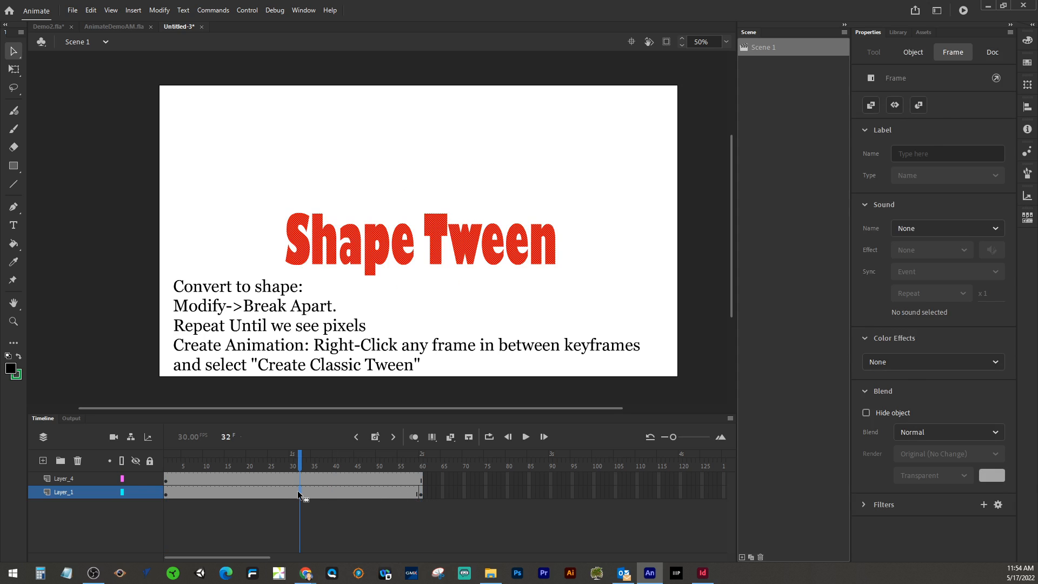
right_click(298, 491)
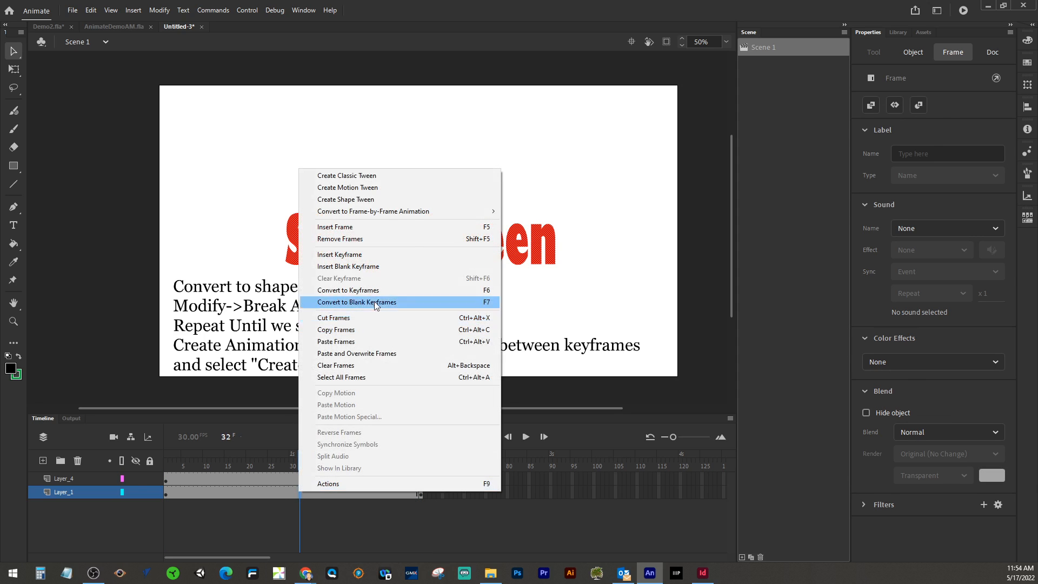
left_click(378, 199)
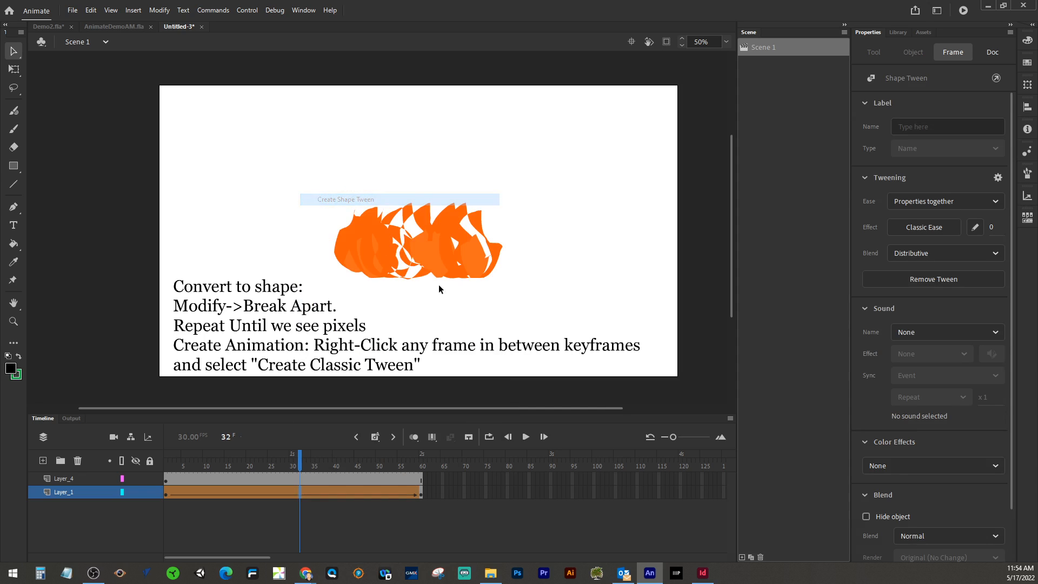
Step: Scrub through Layer_1's shape tween and inspect the layer's options to preview the morph
left_click_drag(301, 463, 377, 437)
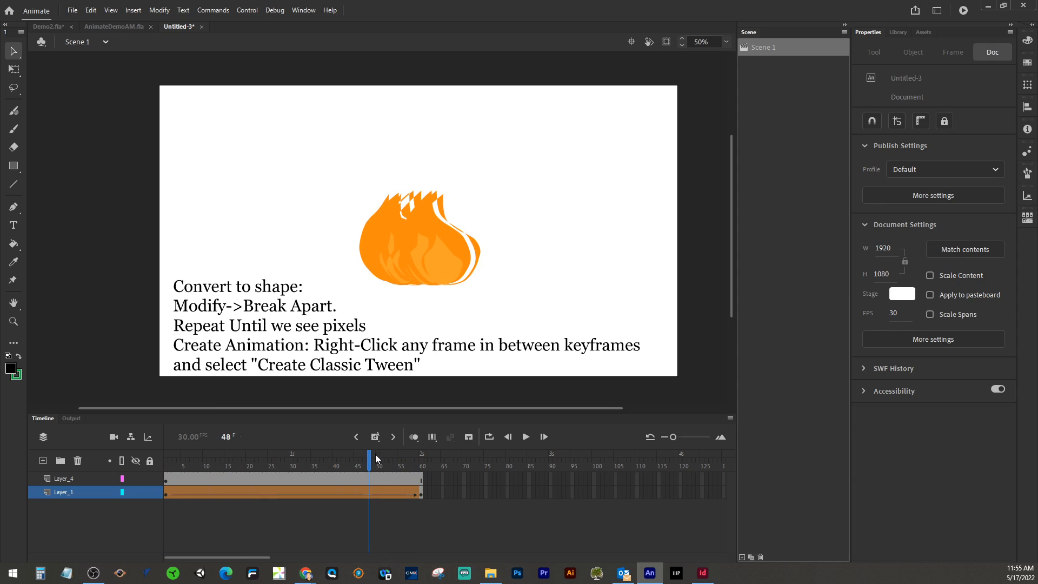
left_click_drag(371, 466, 165, 462)
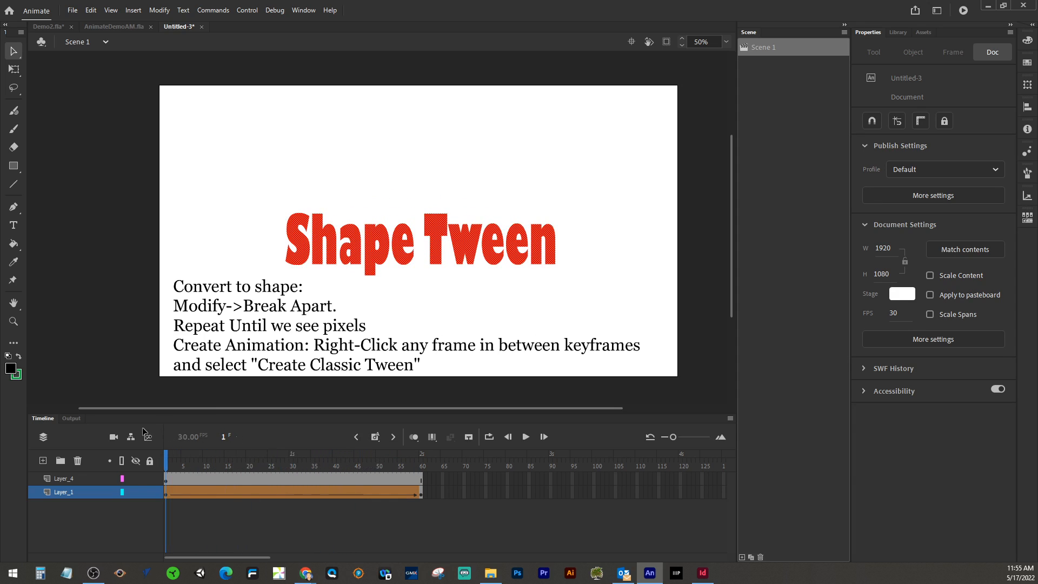
double_click(64, 492)
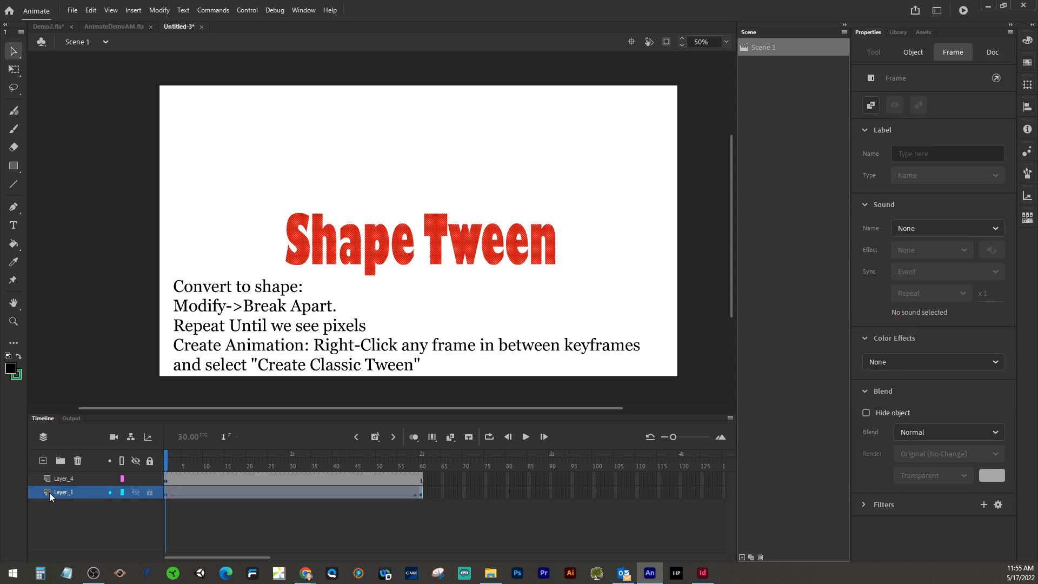
double_click(50, 492)
left_click(581, 209)
right_click(90, 496)
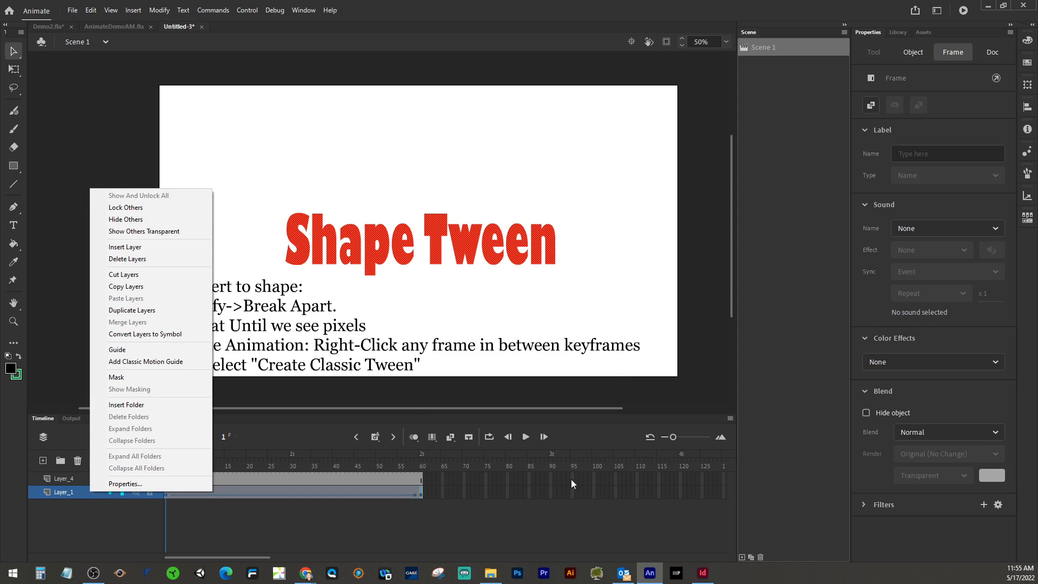
key("Escape")
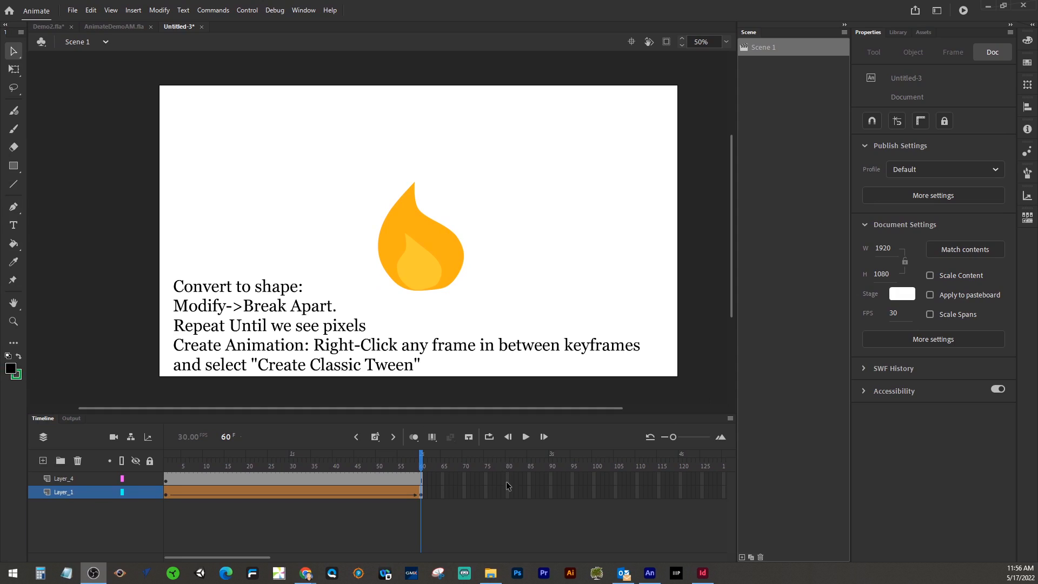
Step: Try to set the shape tween's ease effect to Ease Out
left_click(358, 493)
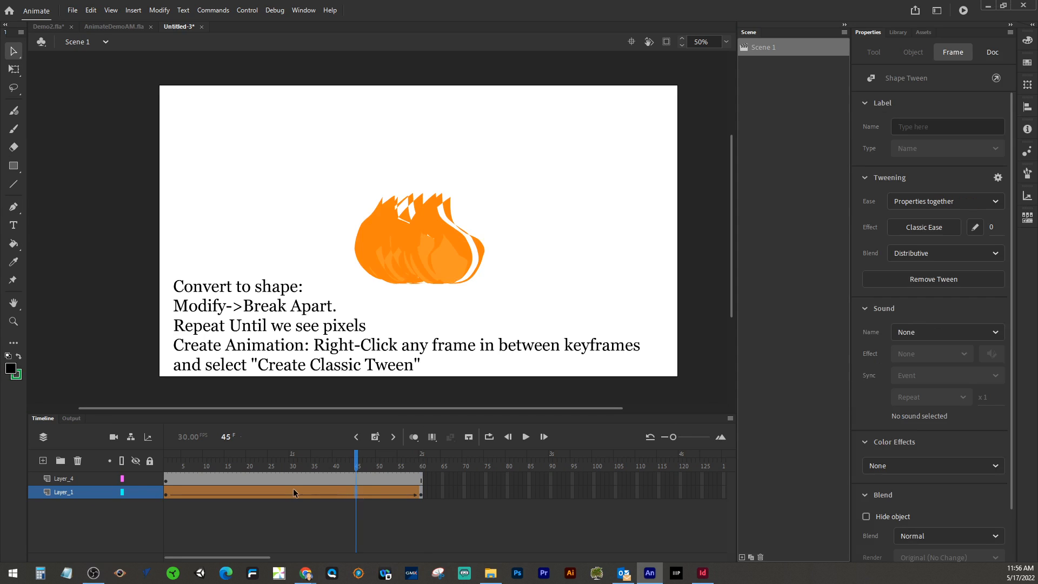
left_click(942, 228)
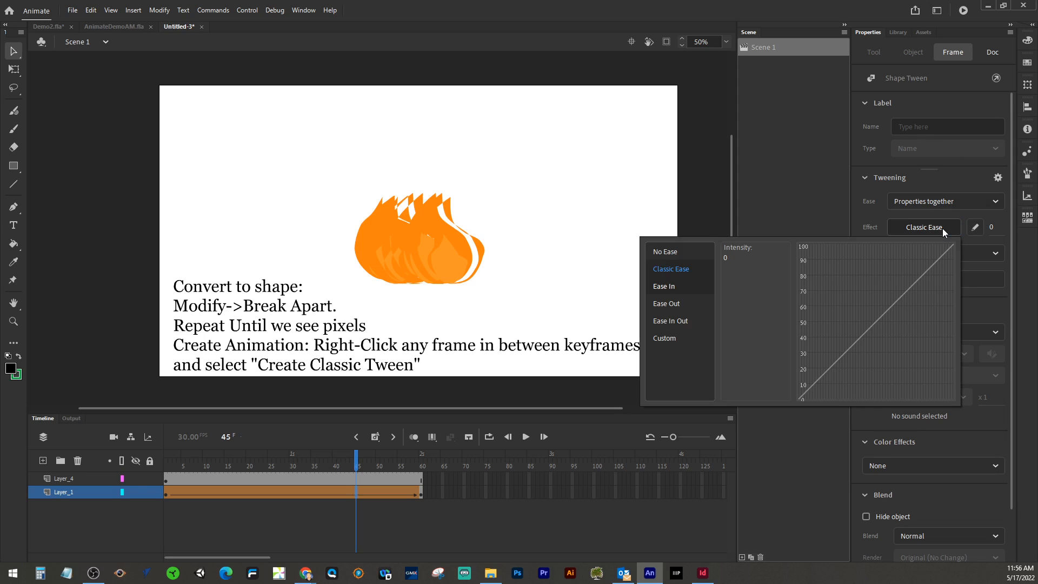
left_click(669, 305)
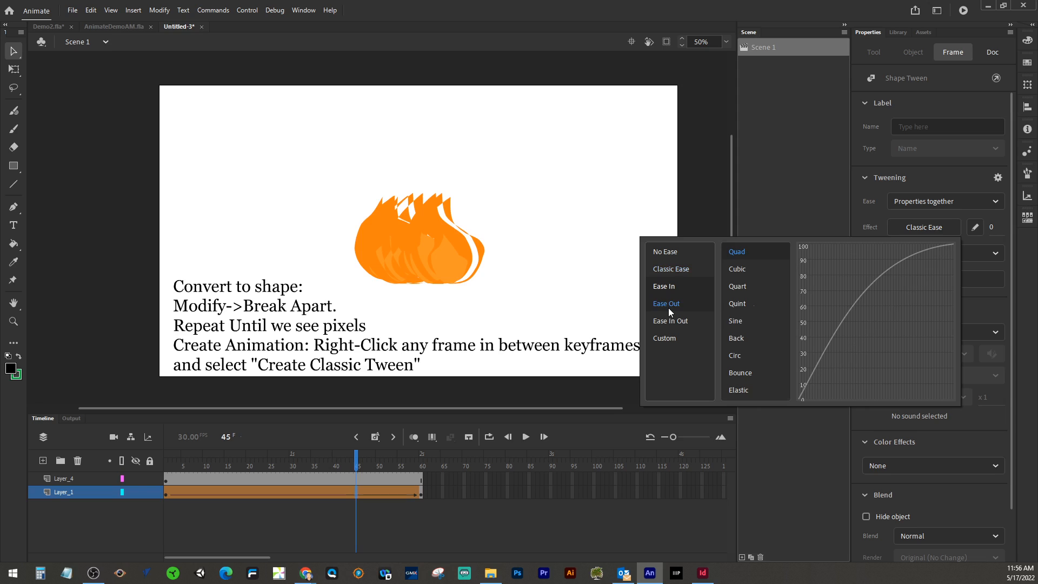
left_click(787, 208)
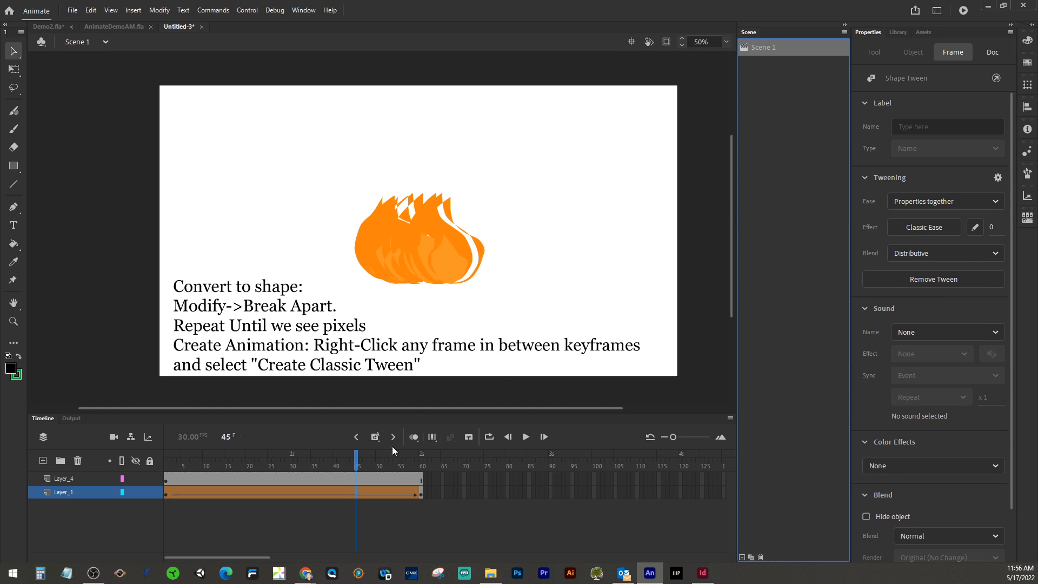
Step: Rewind to frame 1 and play the shape tween animation
left_click_drag(357, 464, 147, 453)
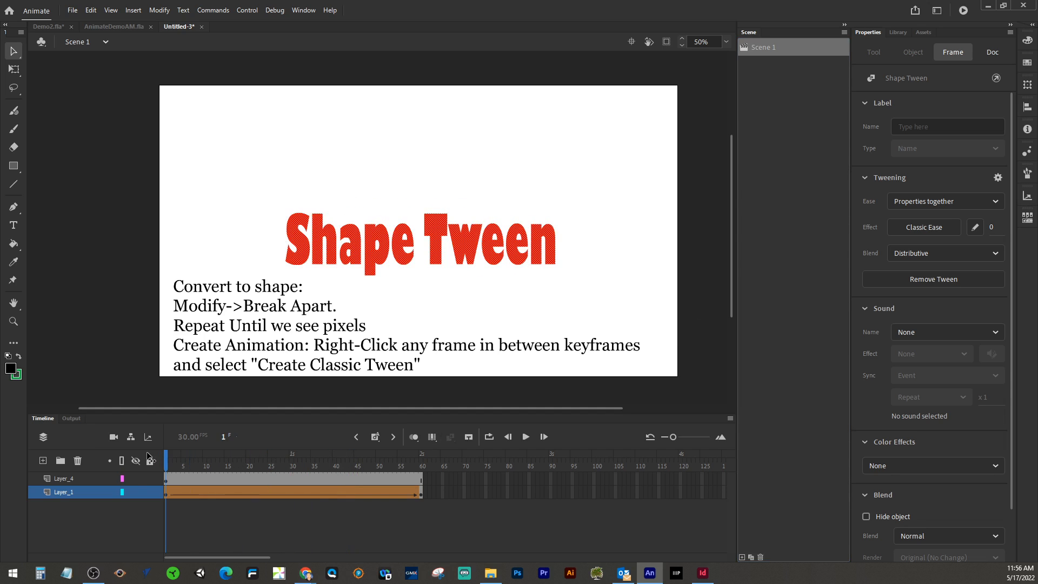
left_click(352, 449)
left_click(524, 438)
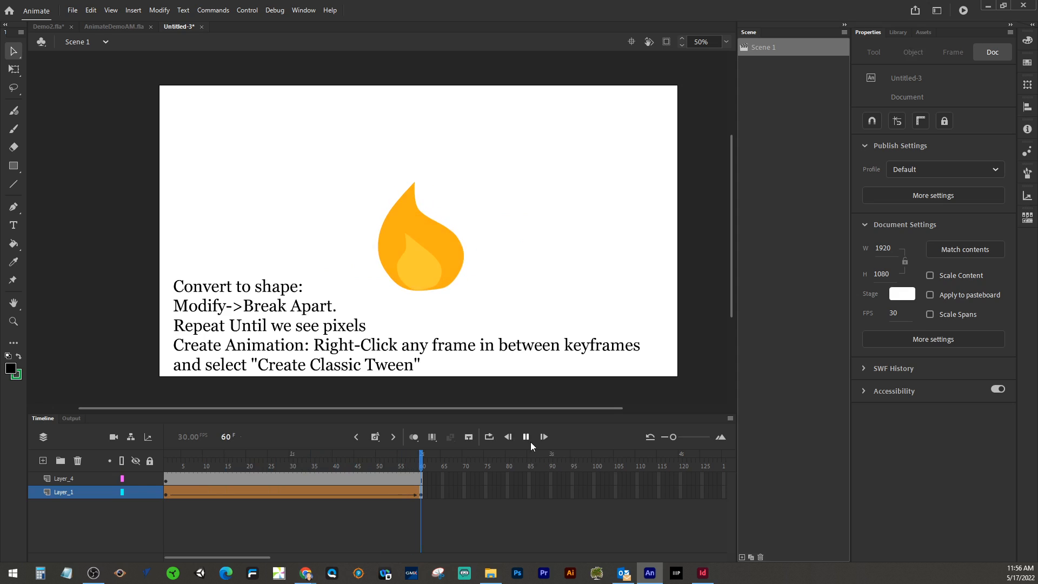
Step: Set the shape tween's classic ease intensity to 22 and review the blend options
left_click(356, 492)
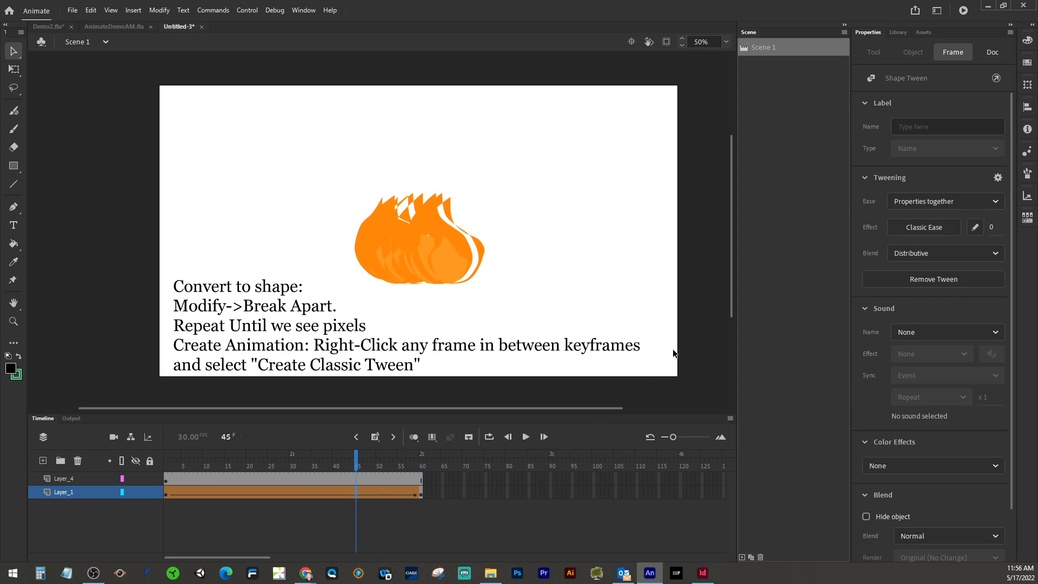
left_click_drag(991, 228, 1006, 229)
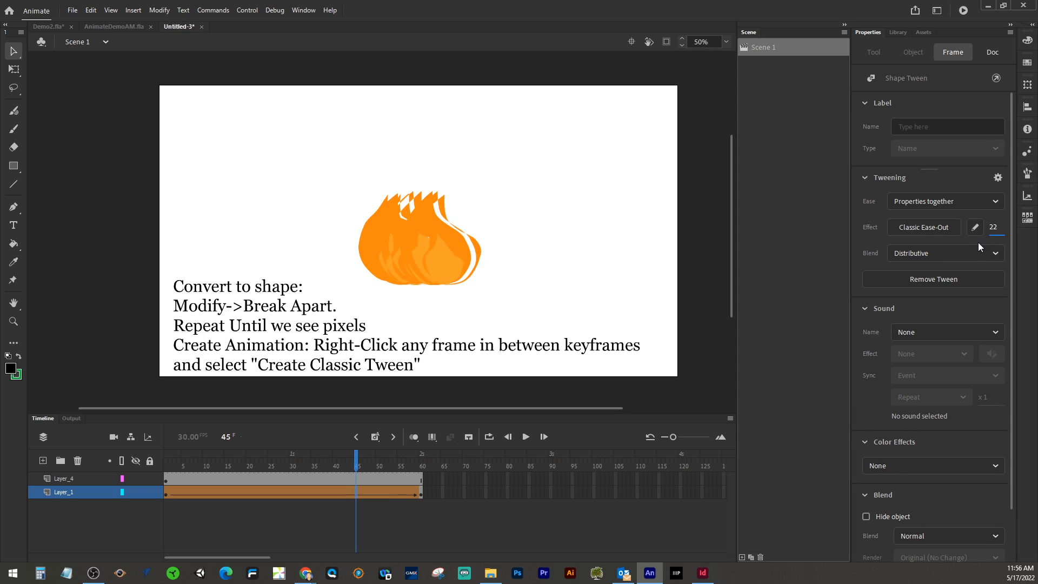
left_click(962, 250)
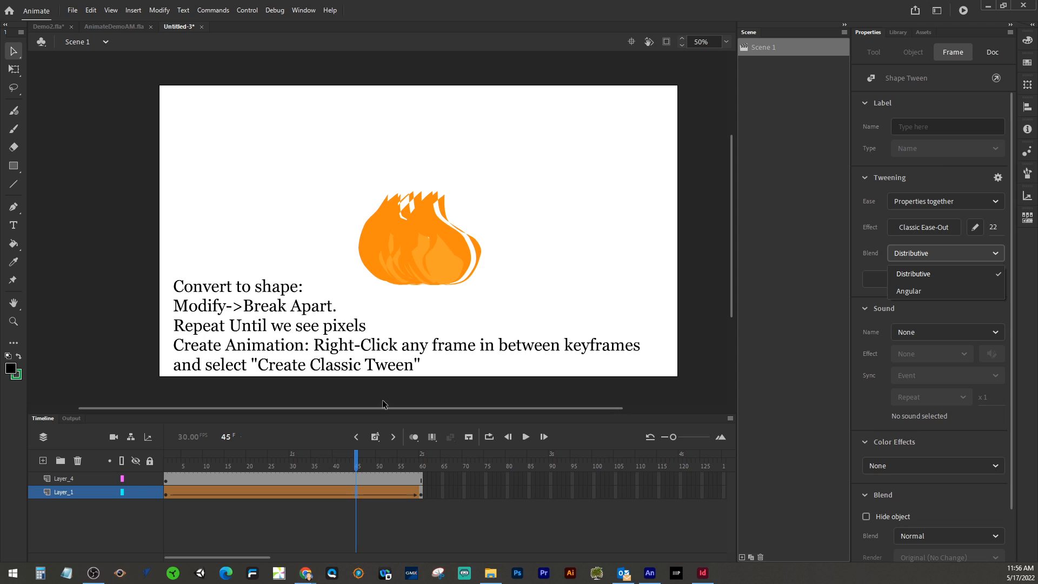
left_click_drag(356, 462, 118, 438)
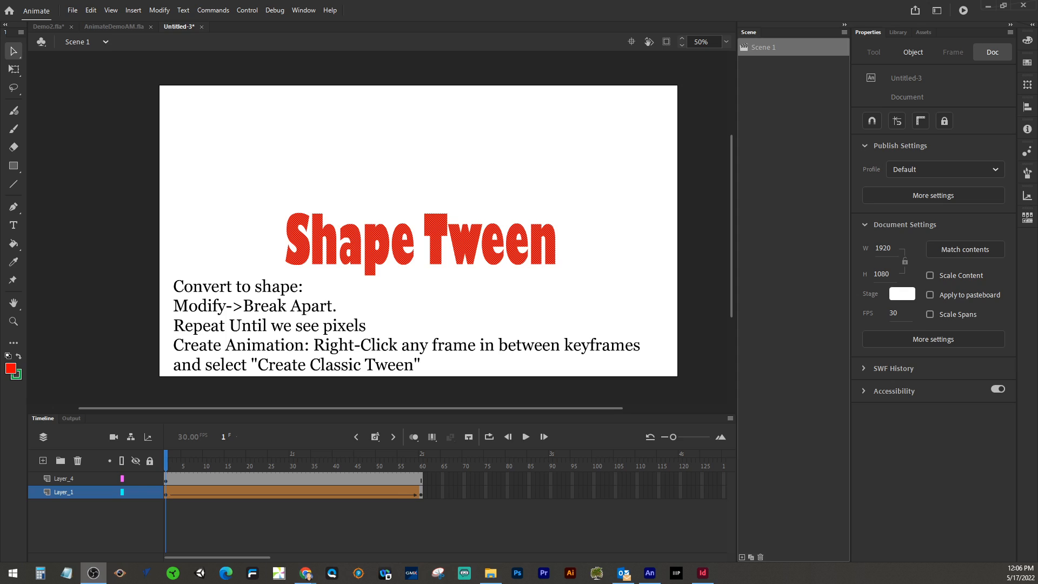
Step: Switch to the Demo2.fla document and play its Motion Paths scene to preview it
left_click(50, 28)
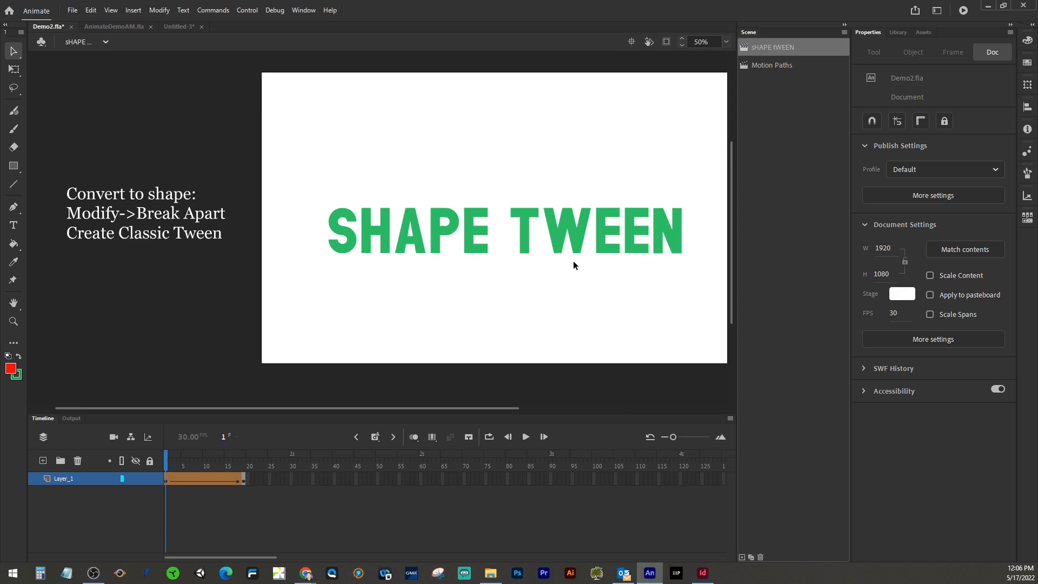
left_click(771, 67)
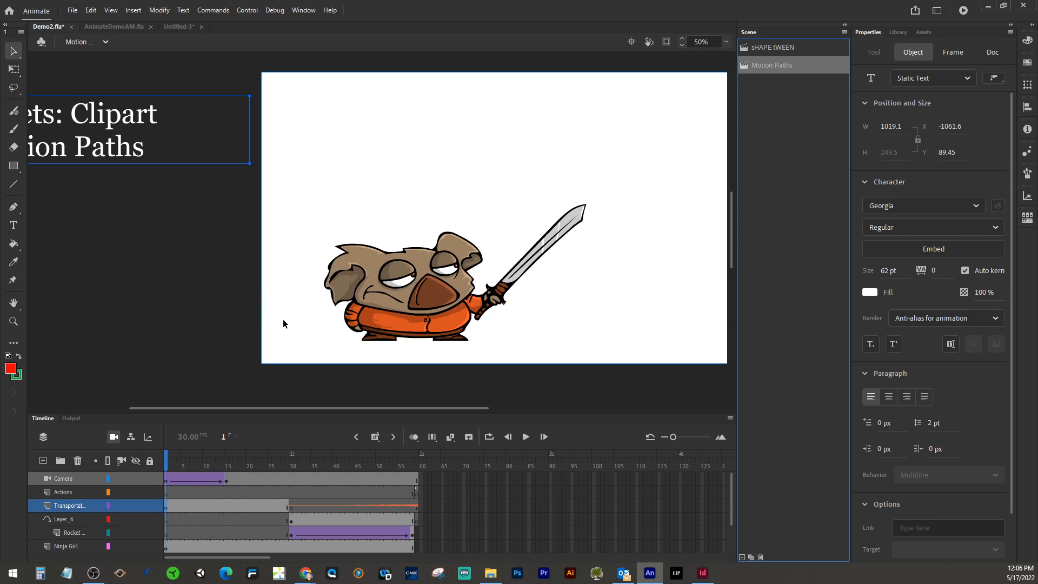
key("Return")
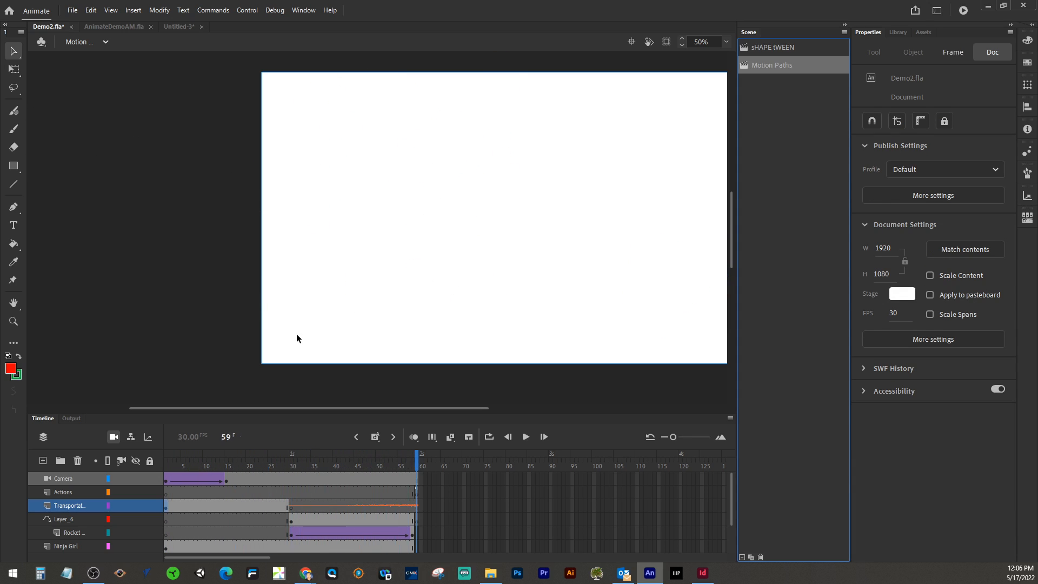
key("Return")
key("Return")
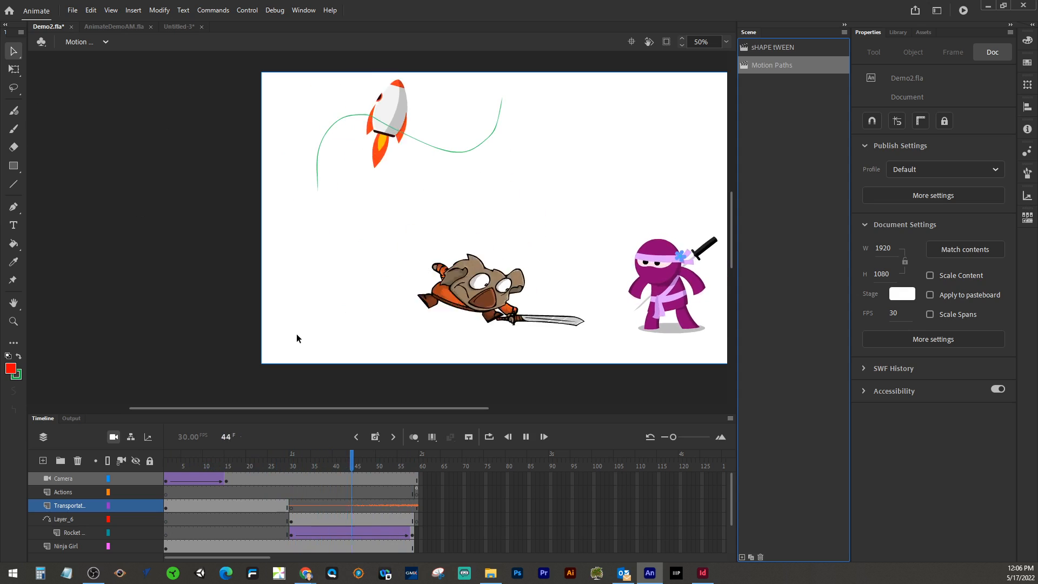
key("Return")
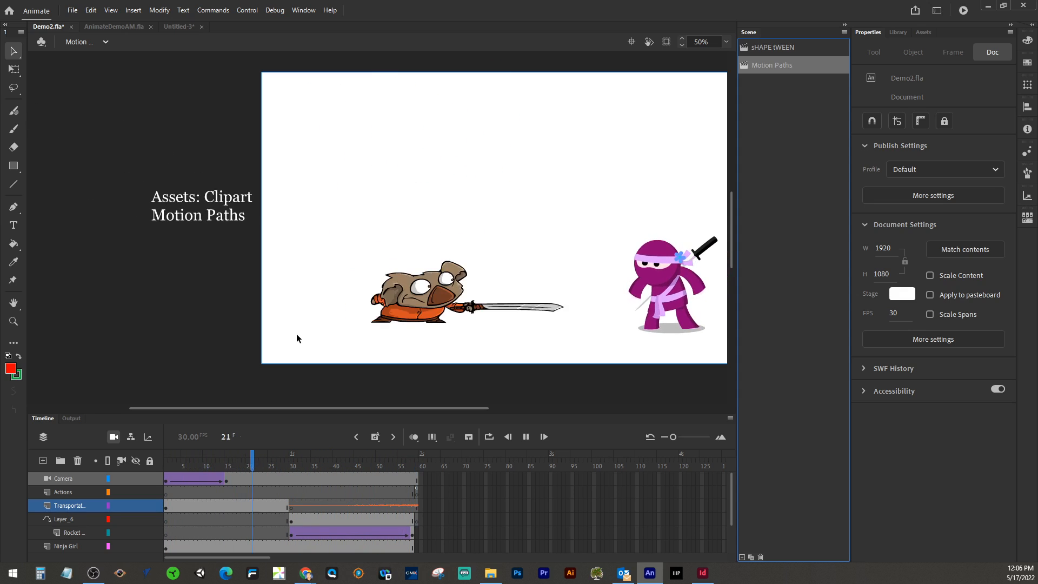
key("Return")
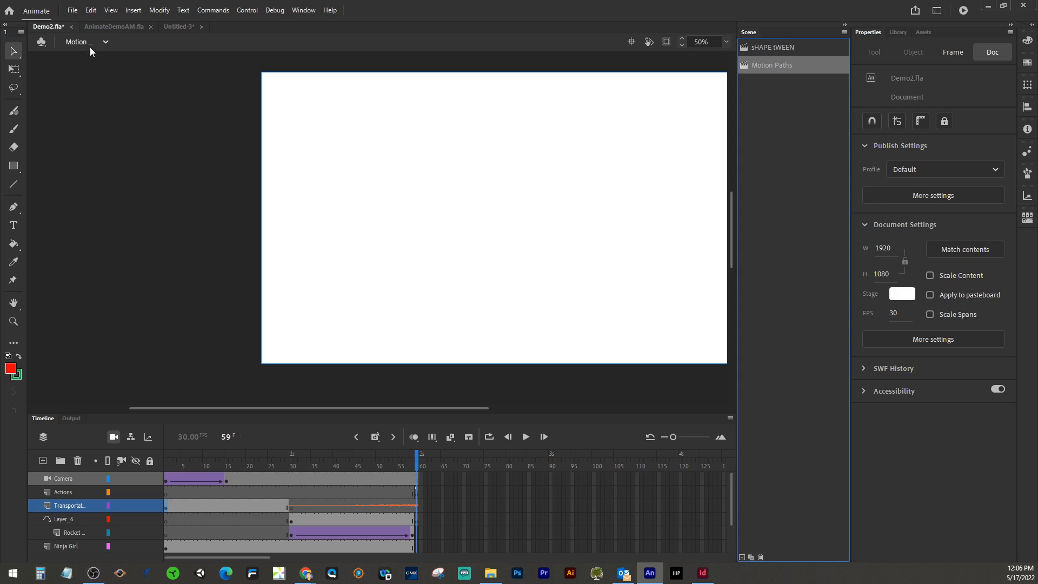
Step: Return to the Untitled-3 document, add a second scene, and rename Scene 1 as Shape Tween
left_click(178, 27)
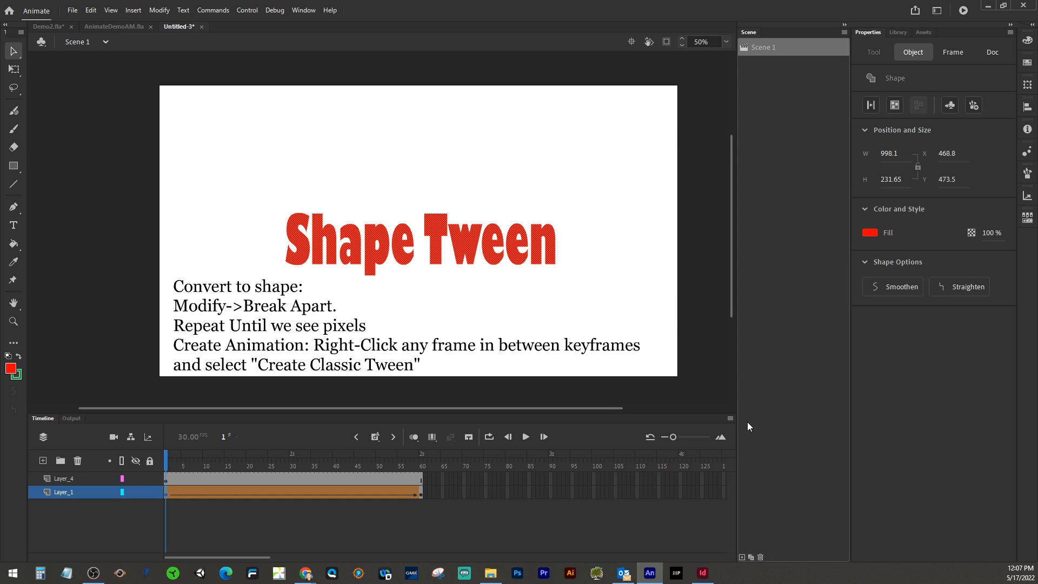
left_click(742, 558)
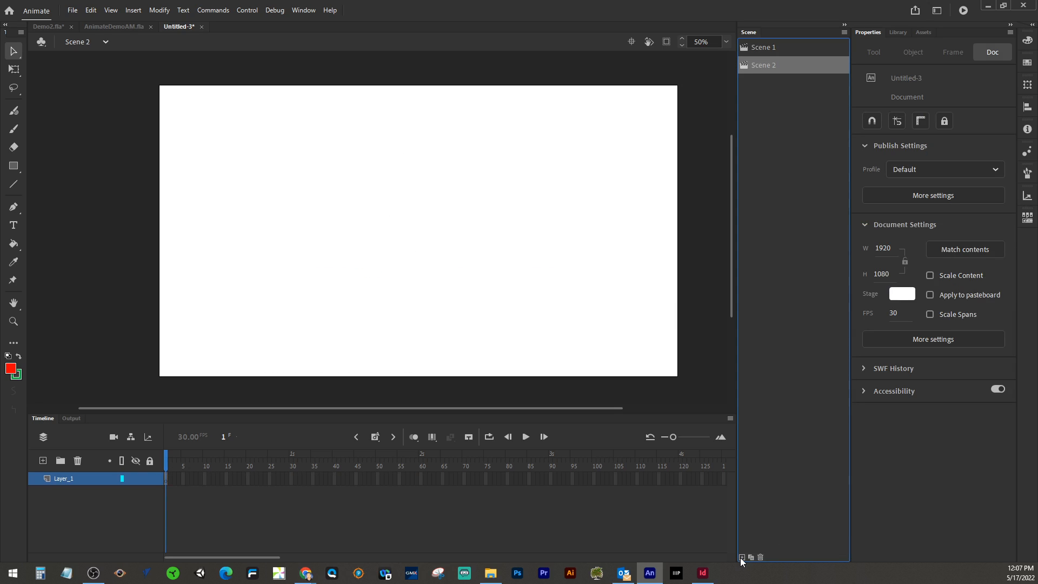
double_click(756, 47)
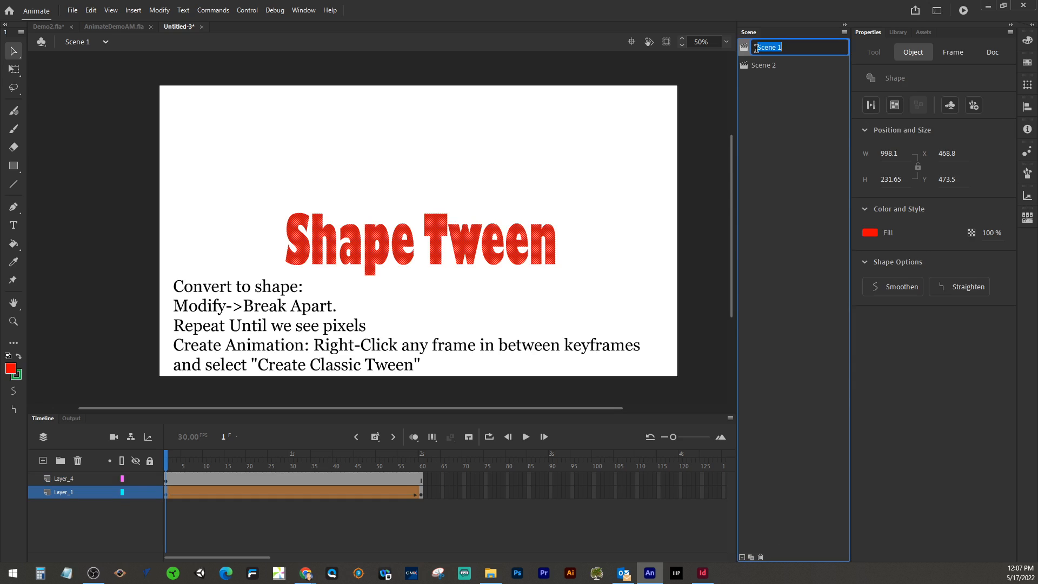
type("Shape Tween")
Step: Rename Scene 2 as Motion Path
double_click(756, 65)
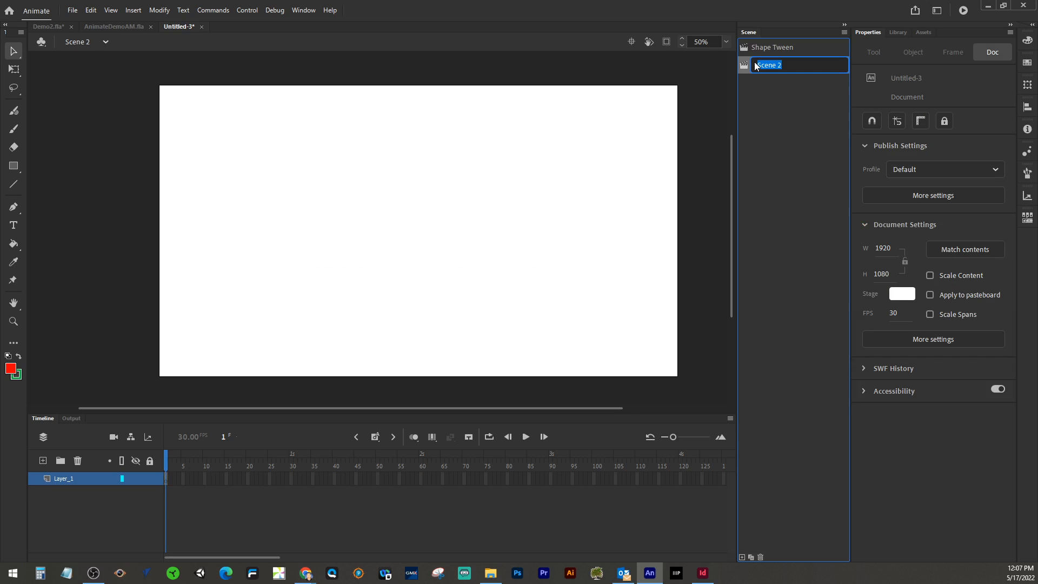
type("Motion Path")
left_click(209, 123)
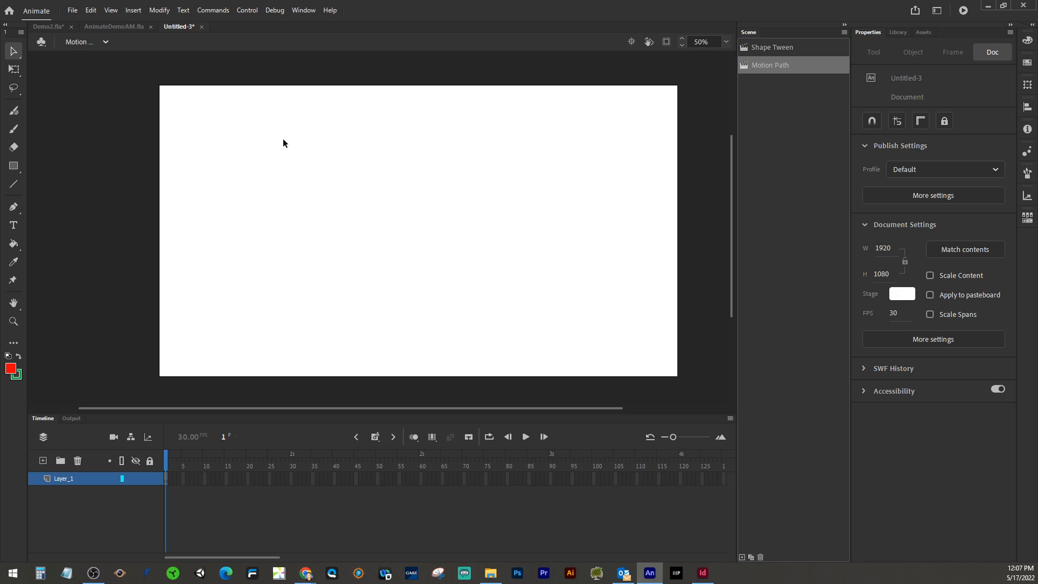
Step: Place the animated Rocket Ship asset on the Motion Path scene's stage near the lower left
left_click(924, 32)
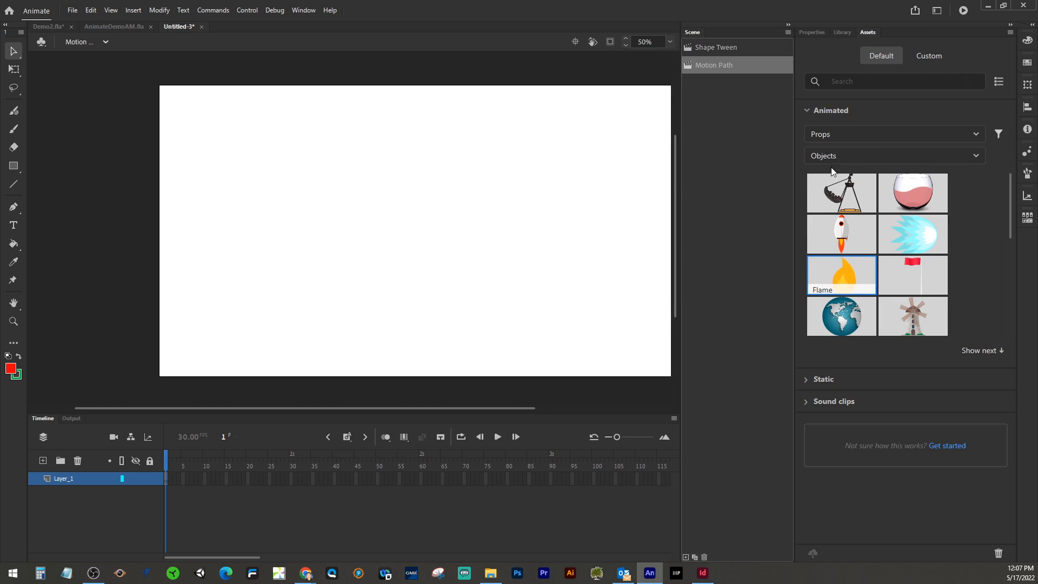
left_click_drag(841, 234, 235, 304)
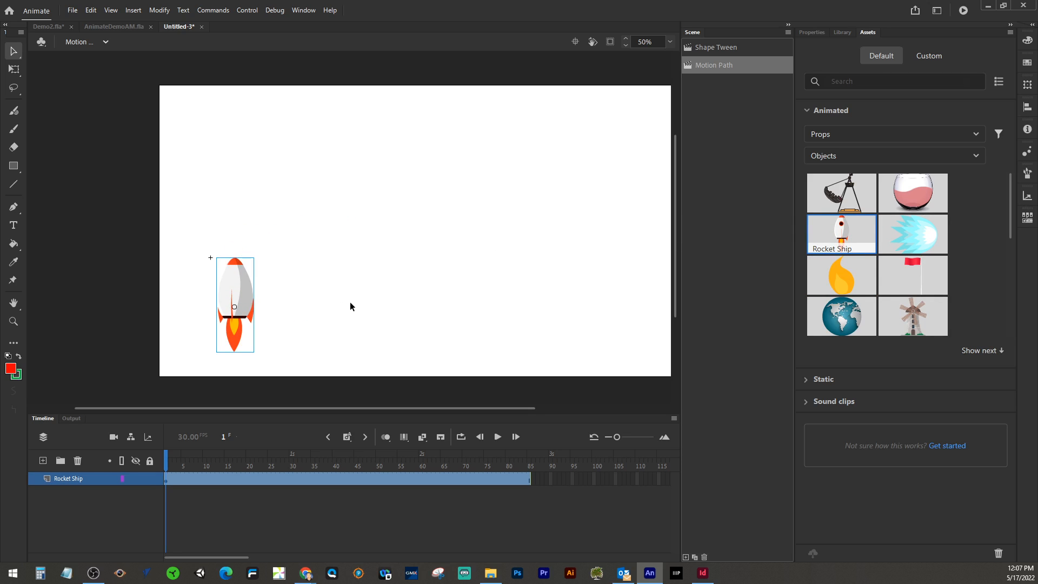
Step: Play the rocket and open the Rocket Ship symbol to examine its layers and timeline
key("Return")
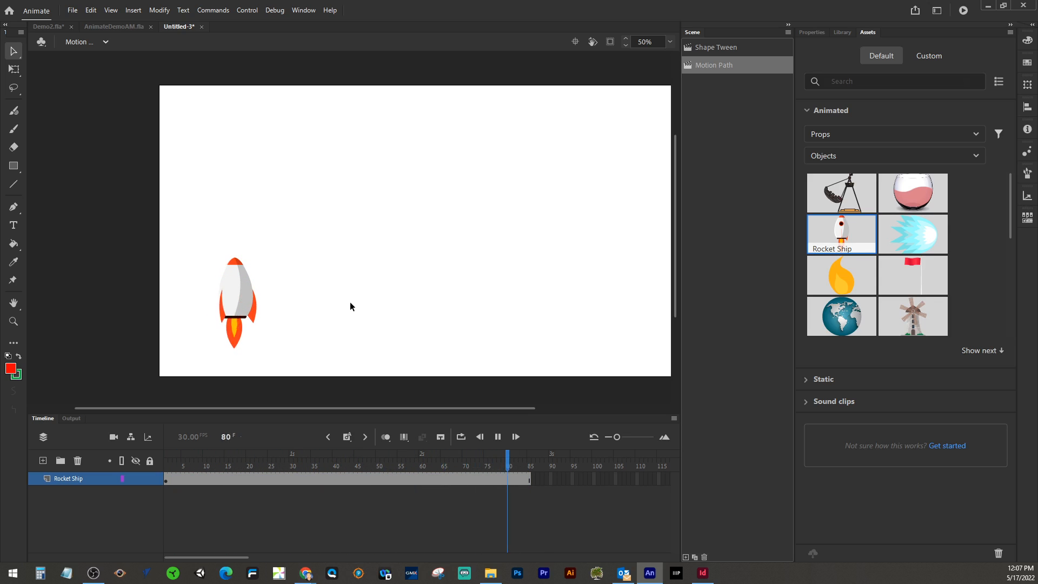
double_click(233, 287)
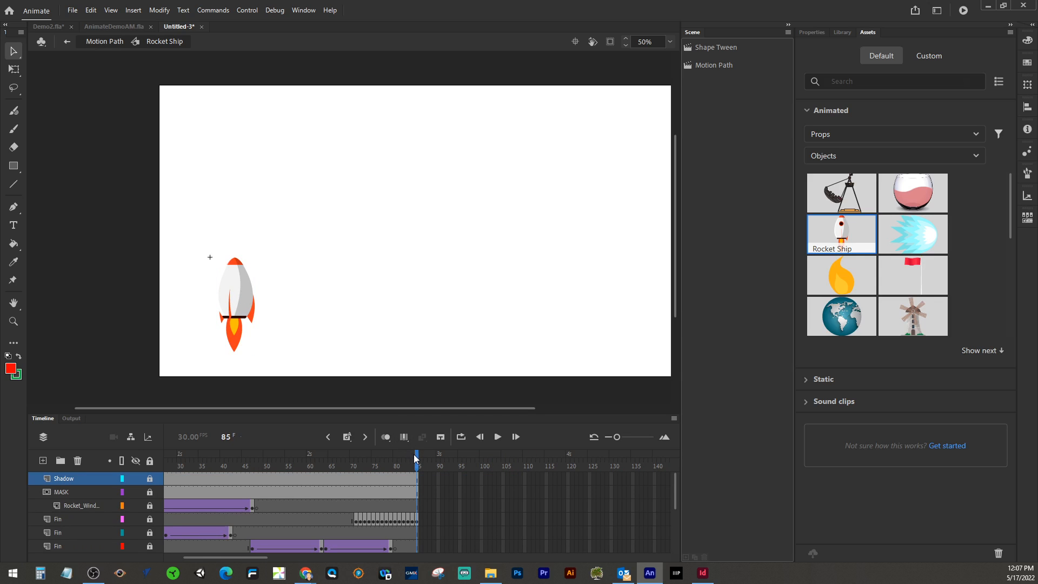
left_click_drag(417, 460, 335, 466)
scroll(416, 500, "down", 3)
scroll(422, 503, "down", 2)
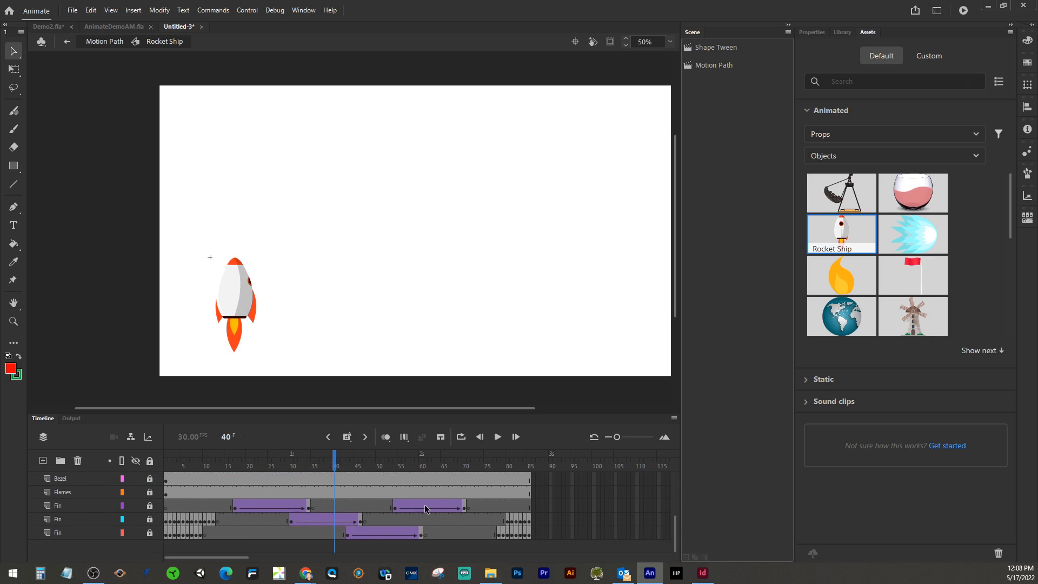
scroll(426, 508, "up", 3)
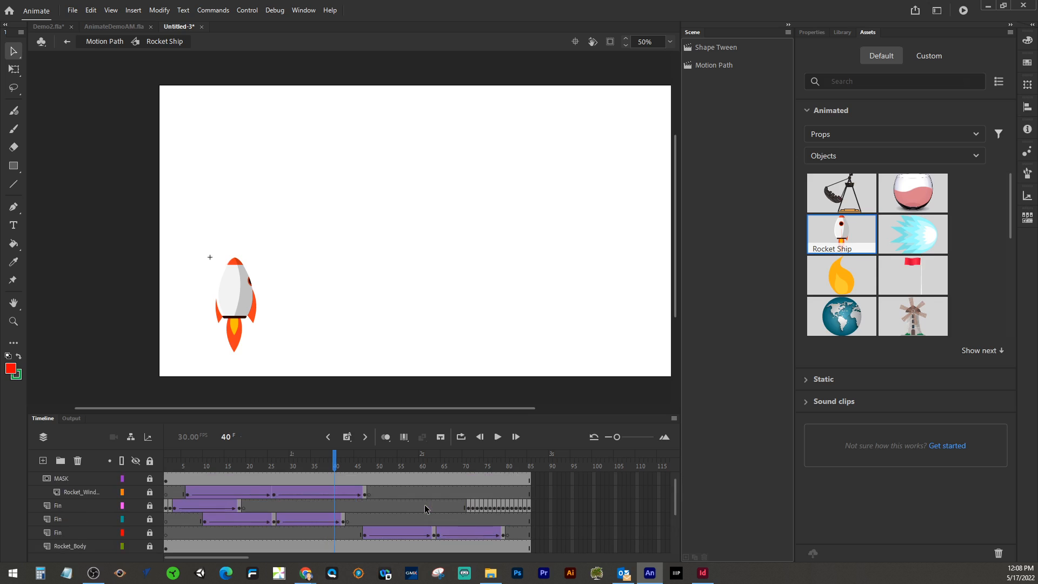
scroll(426, 509, "down", 3)
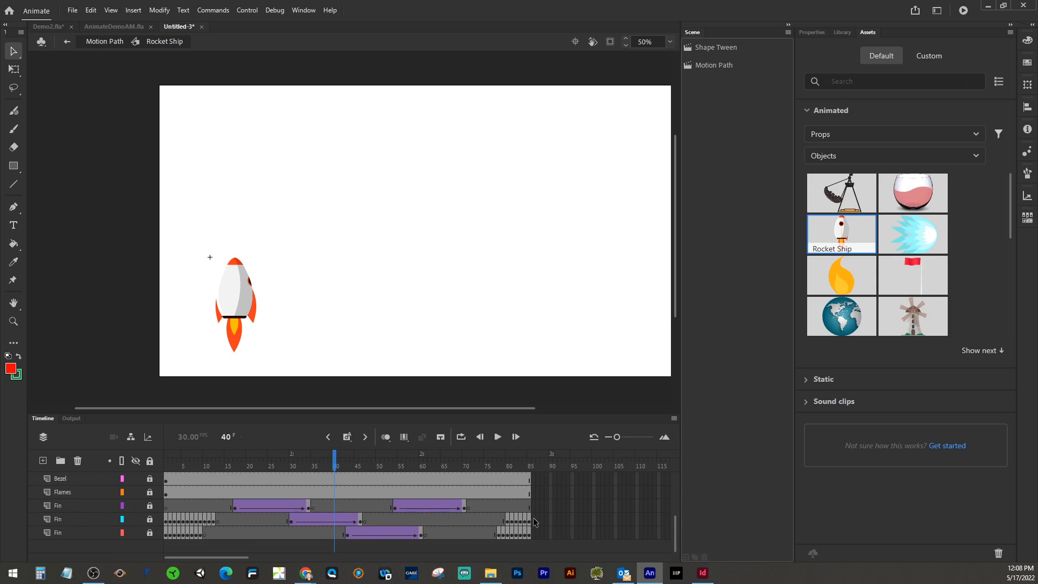
scroll(535, 521, "up", 2)
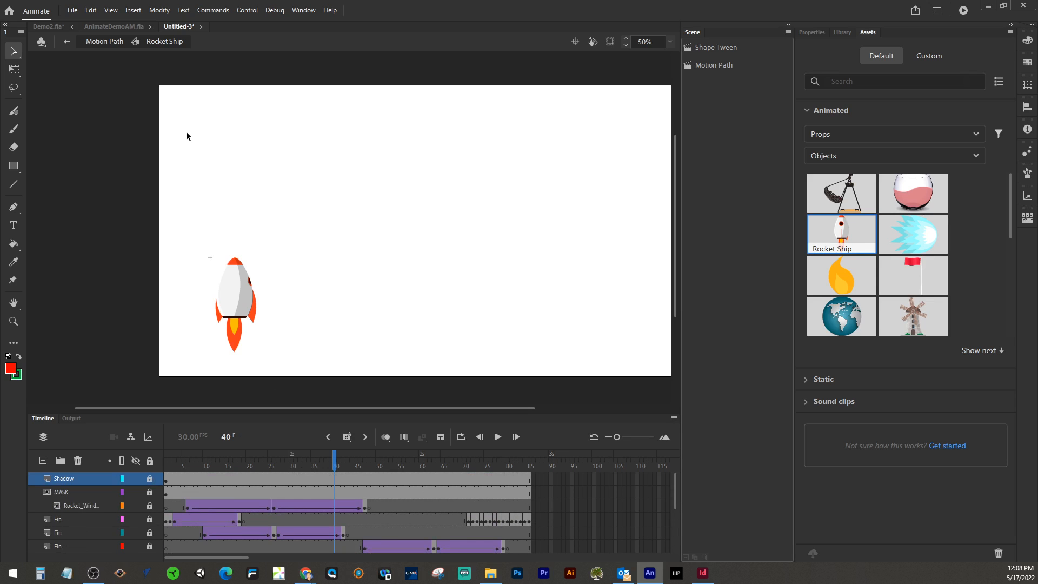
left_click(106, 43)
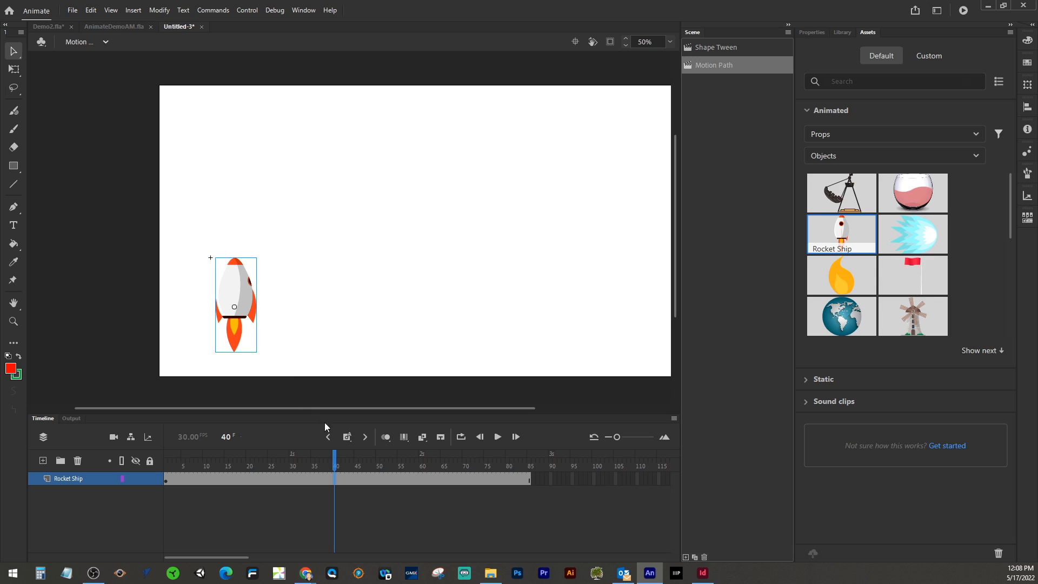
Step: Return to frame 1 and create a motion tween on the rocket ship
left_click_drag(335, 462, 166, 460)
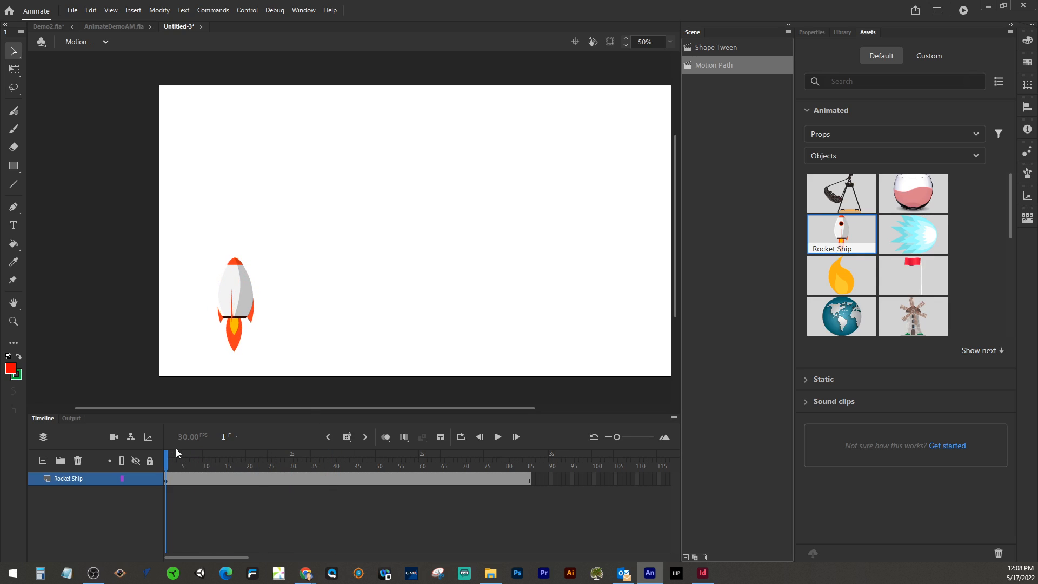
right_click(239, 297)
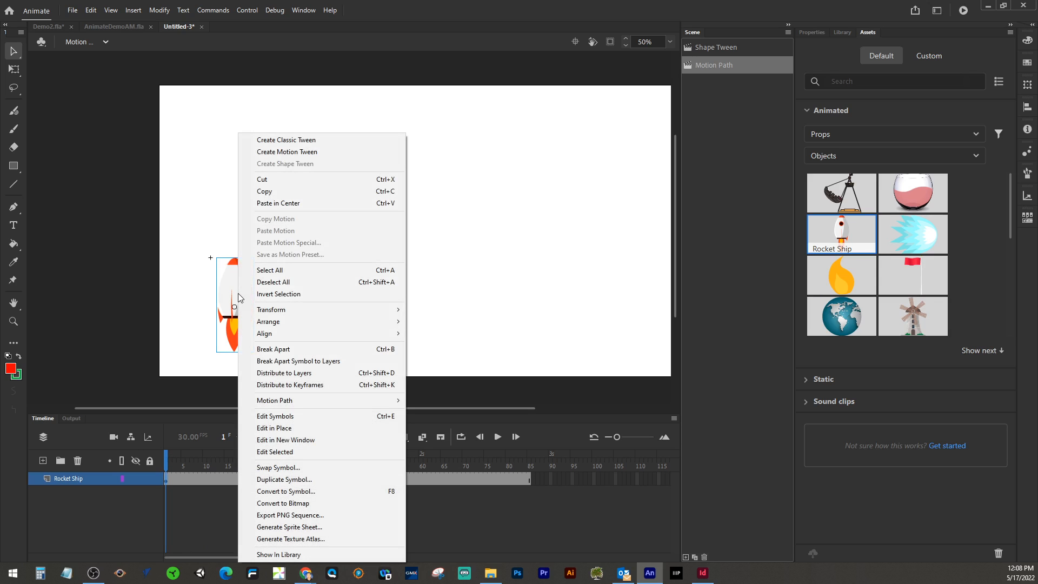
left_click(277, 157)
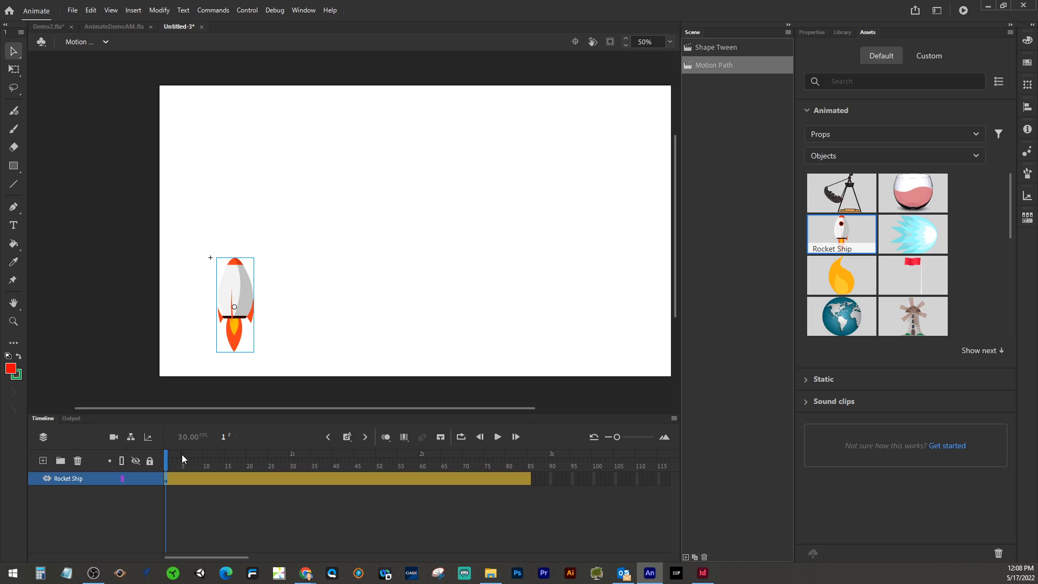
Step: At frame 85, move the rocket to the upper right corner of the stage
left_click_drag(167, 460, 529, 471)
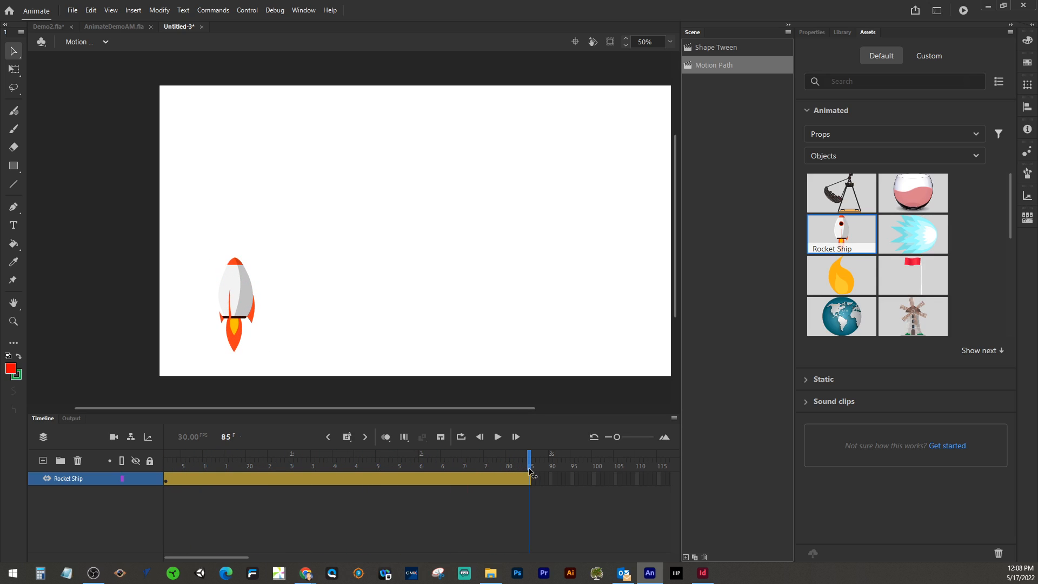
left_click_drag(236, 284, 625, 133)
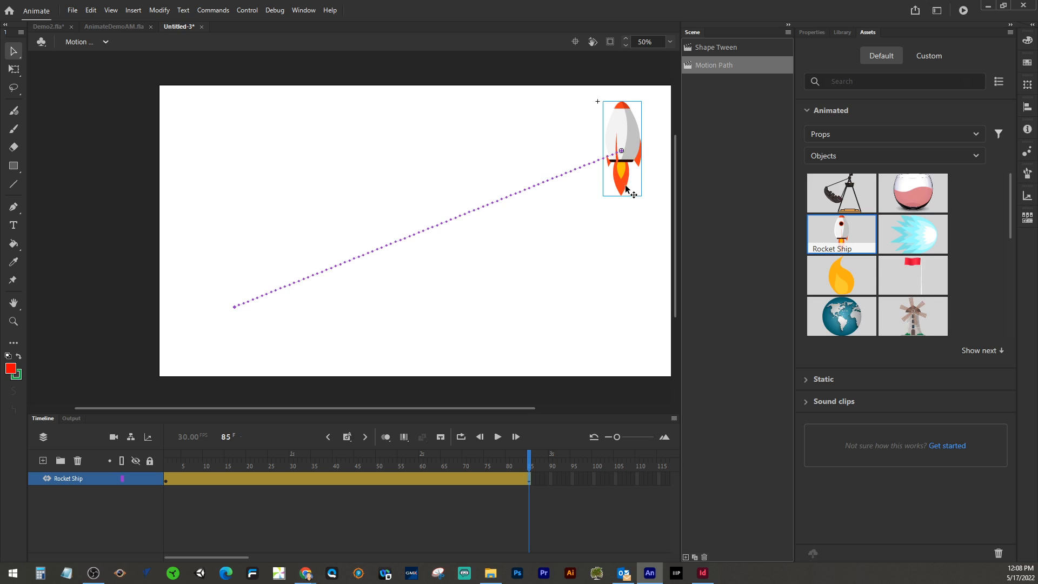
Step: Bend the rocket's motion path into an upward arc and play the animation
left_click(19, 72)
left_click_drag(650, 205, 546, 203)
left_click_drag(530, 453, 159, 432)
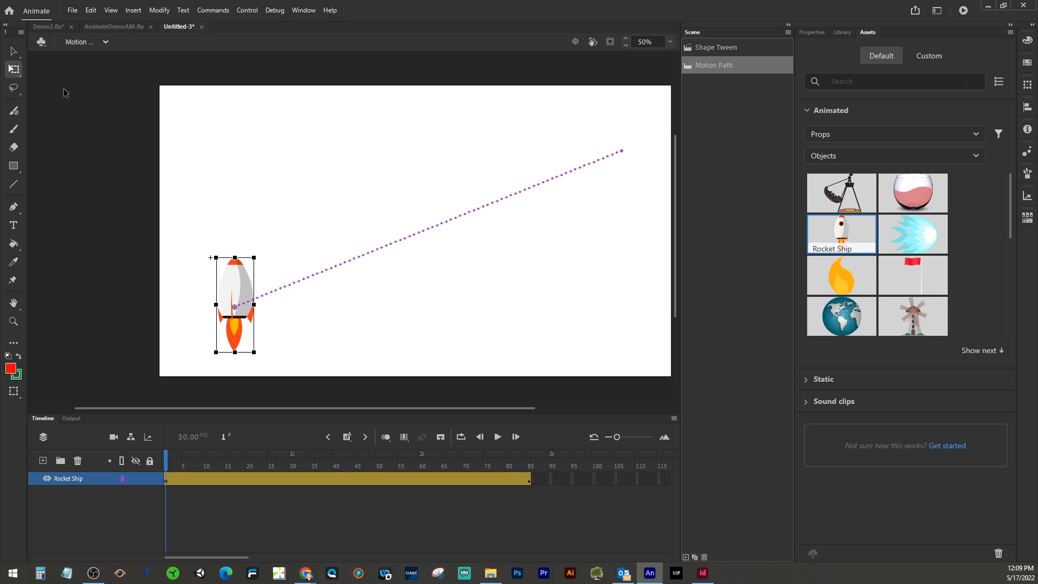
left_click(13, 51)
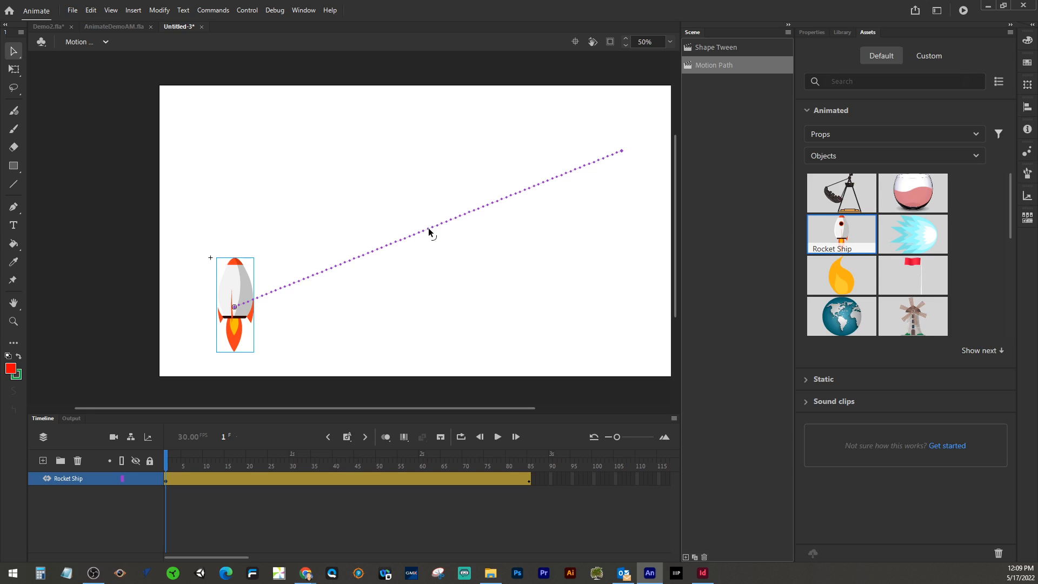
left_click_drag(427, 227, 352, 161)
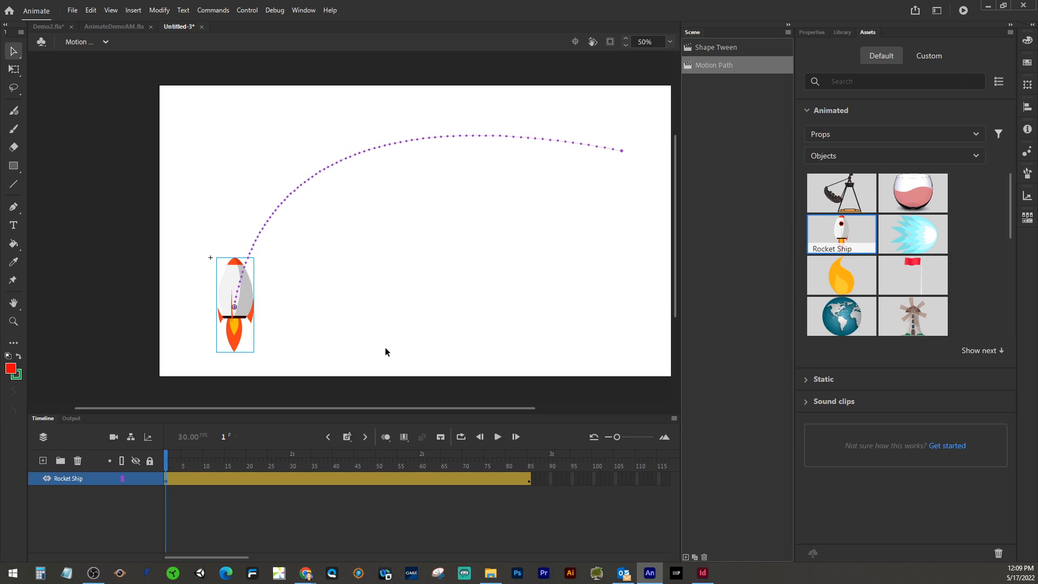
left_click(498, 439)
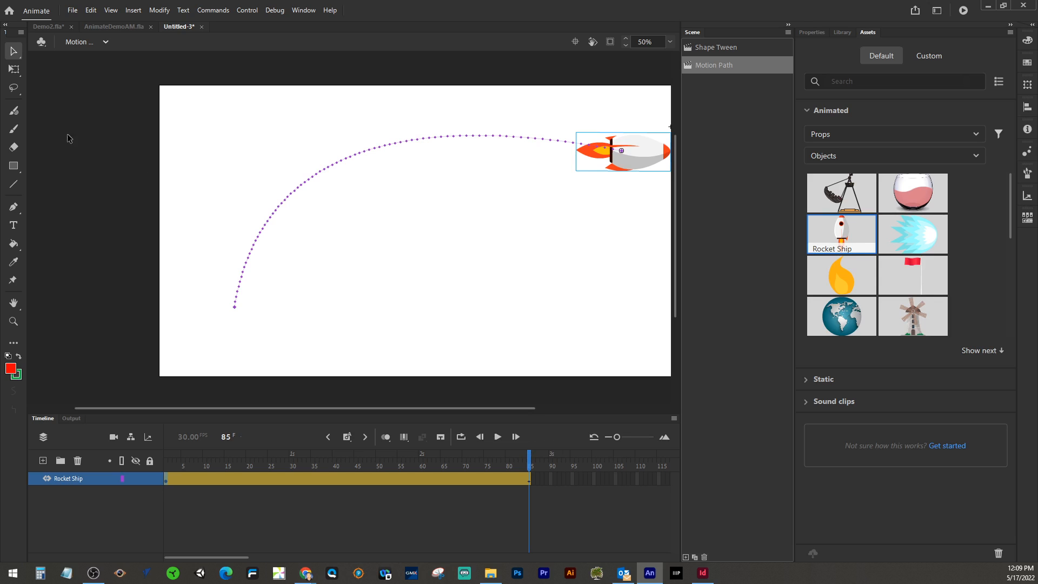
Step: Add a new layer and start a text box near the top of the stage with the heading "Motion Paths:"
left_click(14, 225)
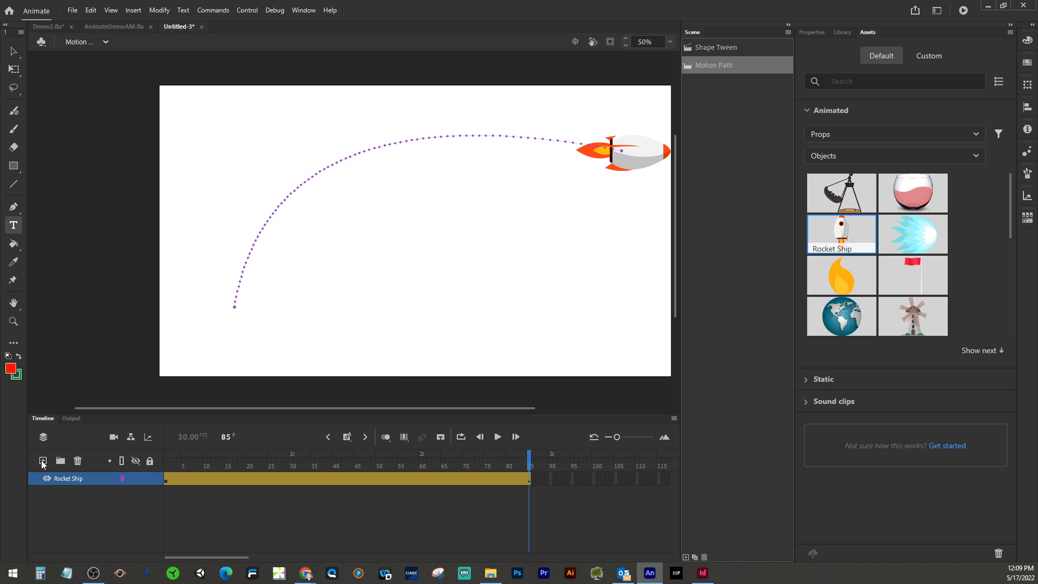
left_click(42, 461)
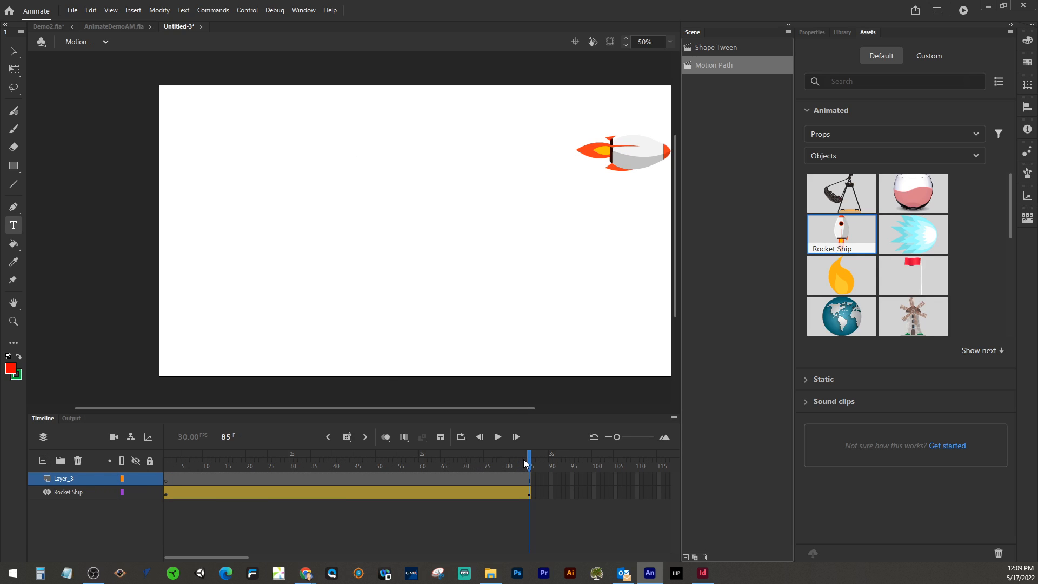
left_click_drag(528, 464, 166, 464)
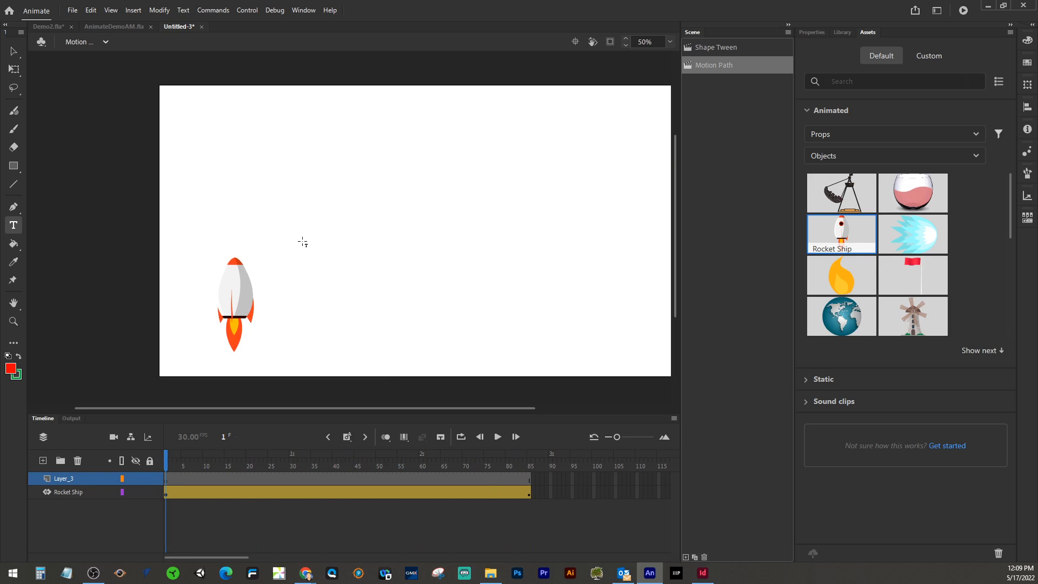
left_click_drag(381, 93, 610, 145)
type("Mo")
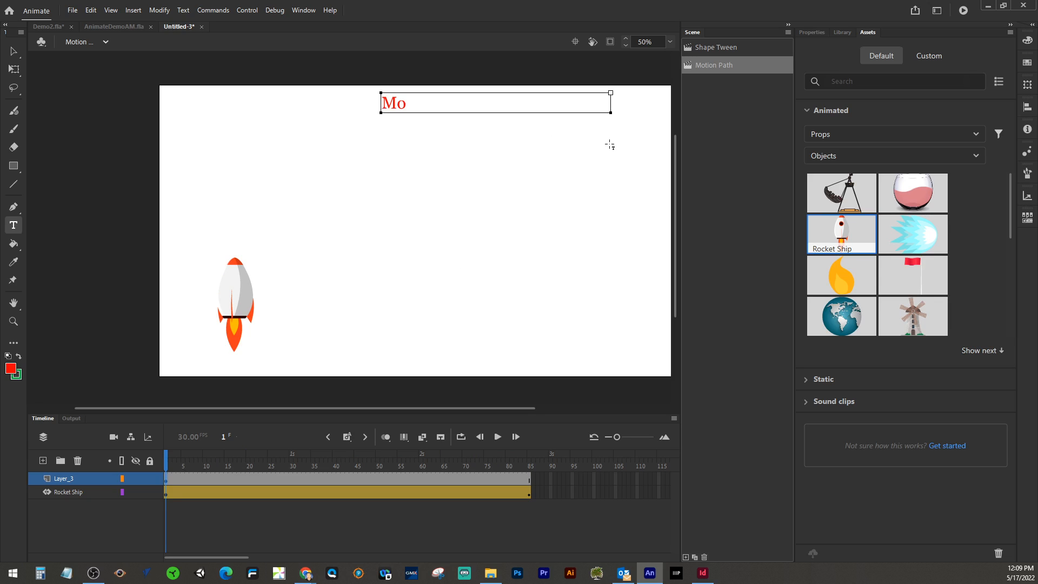
type("tion Paths:")
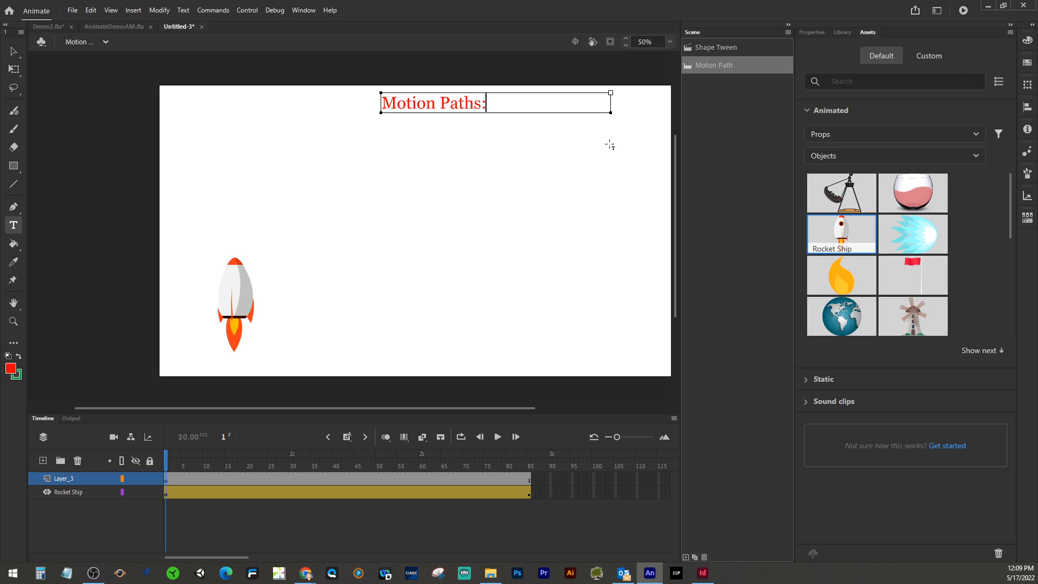
key("Return")
Step: Add the line "1.Select the Object/Movie Clip" to the text box
type("Select the")
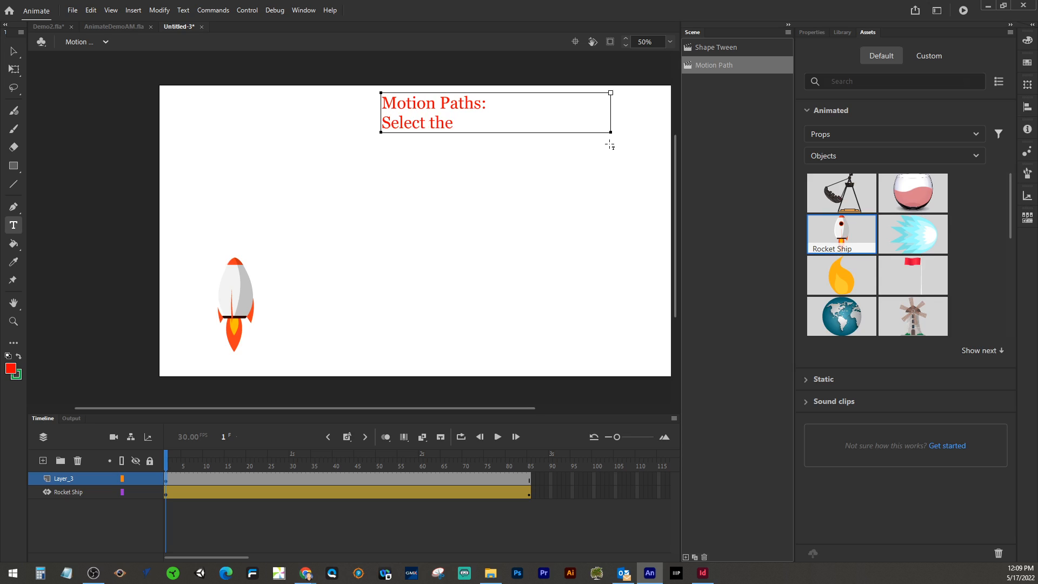
type(" Object/Mo")
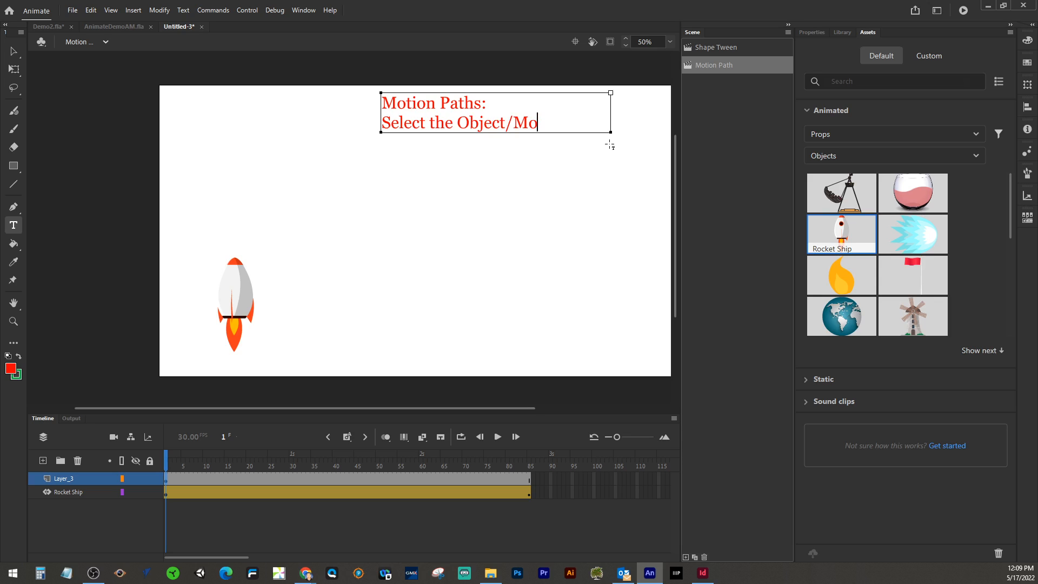
type("vie Clip")
left_click(383, 121)
type("1.")
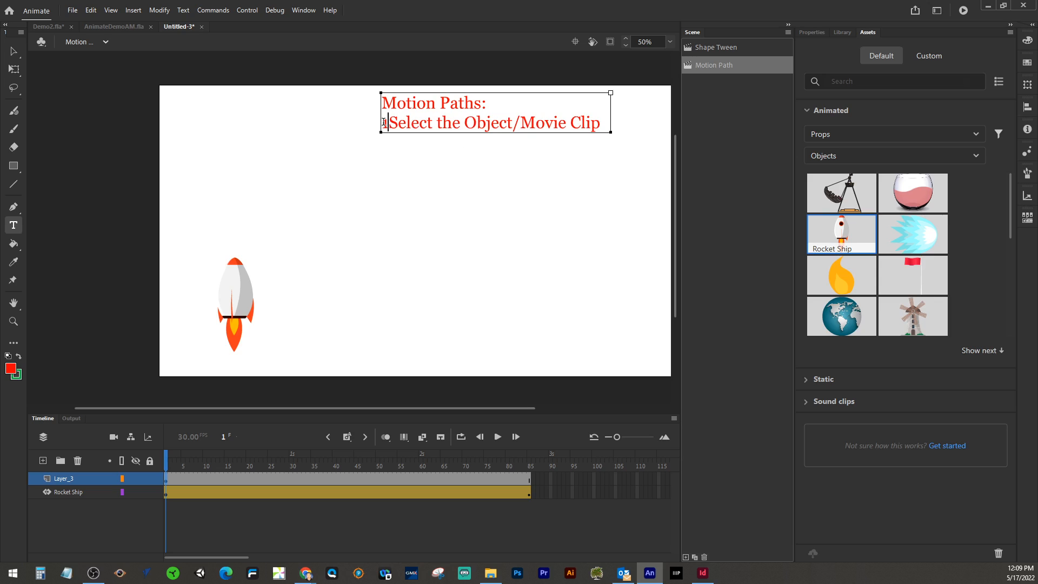
left_click(605, 124)
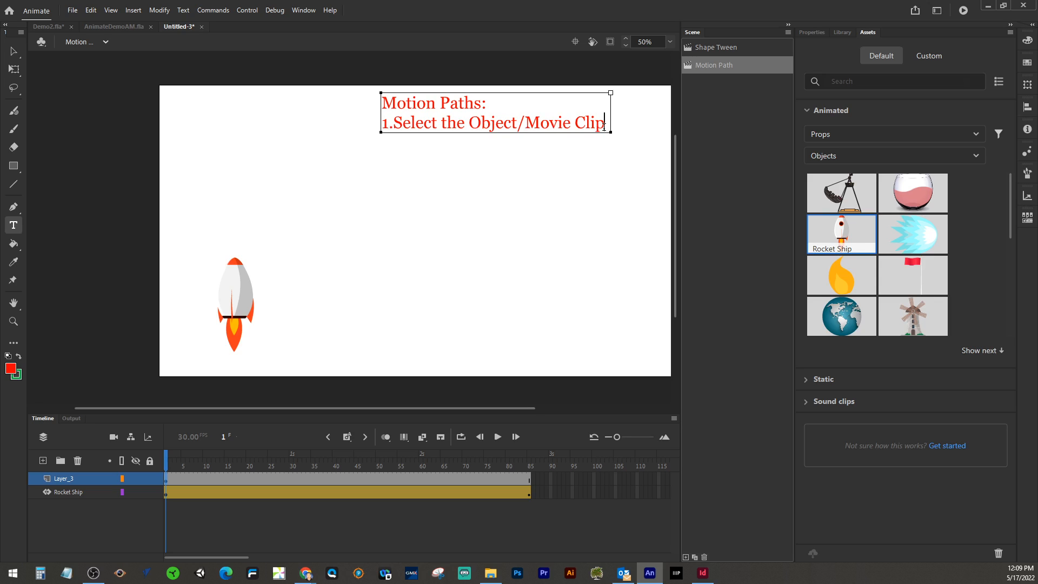
Step: Add the line "2. Right-Click and select "Create Motion Tween"" to the text box
key("Return")
type("2. Right-Click")
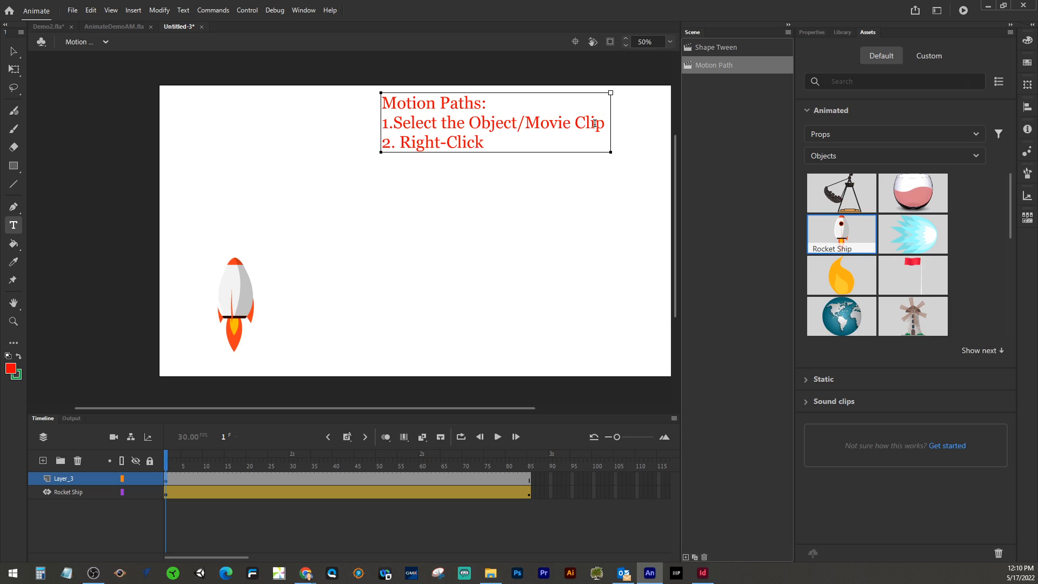
type(" and select \"Create Motoi")
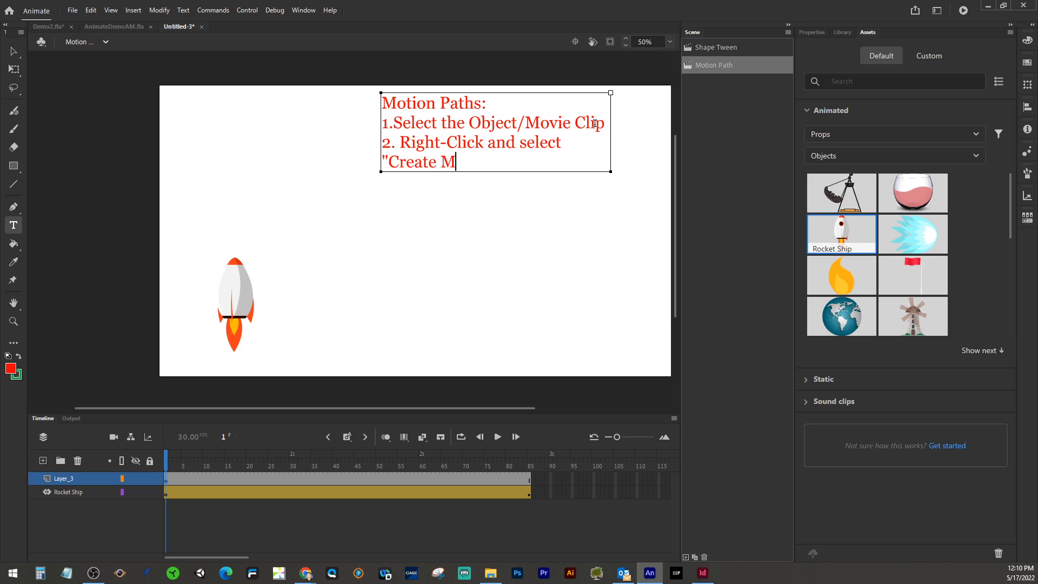
key("BackSpace")
key("BackSpace")
type("ion Tween\"")
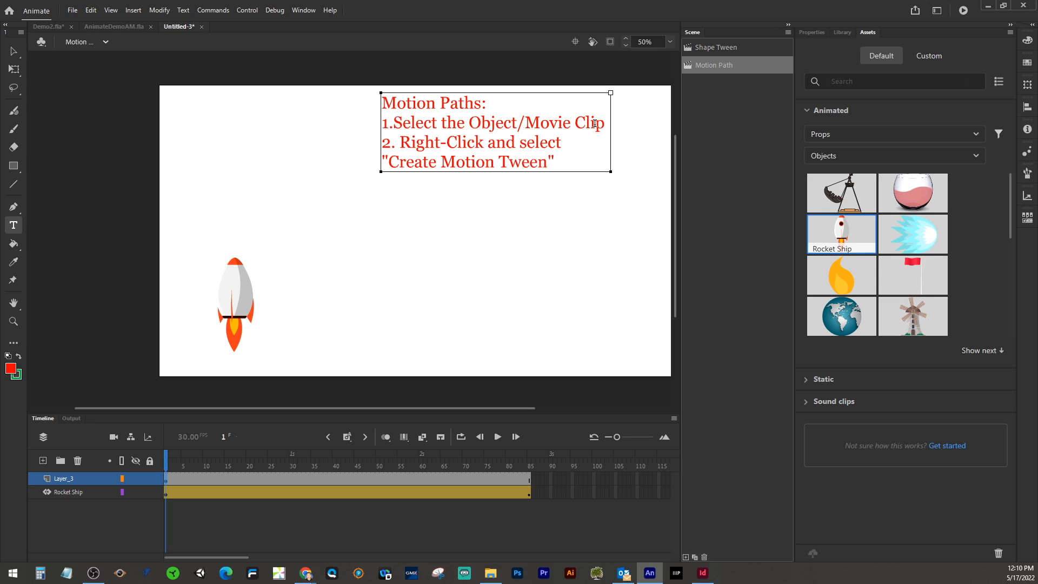
key("Return")
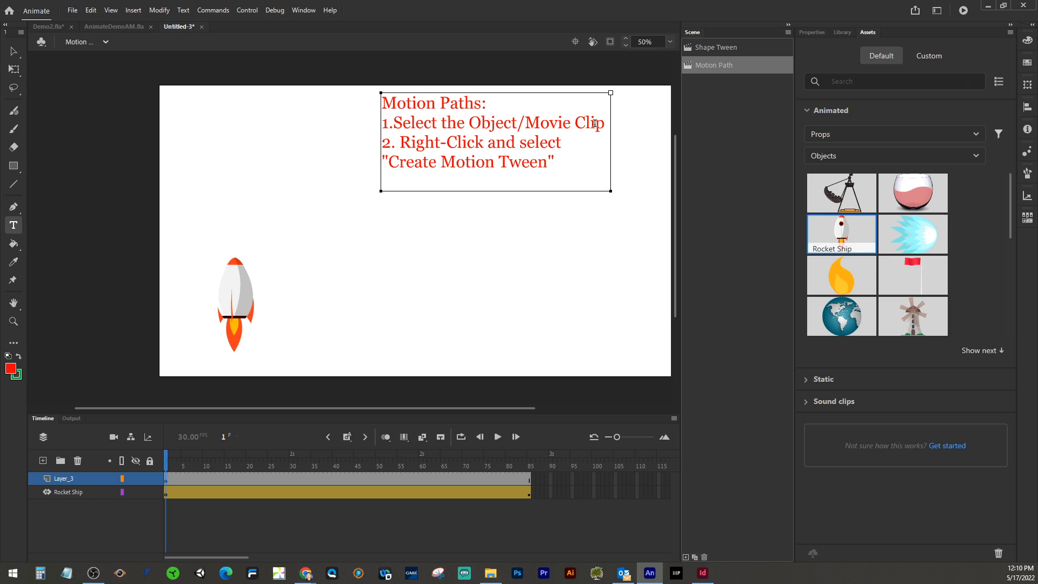
Step: Add the line "3. Move playhead to the time you want the change to occur and move the object"
type("3. Move playhead to")
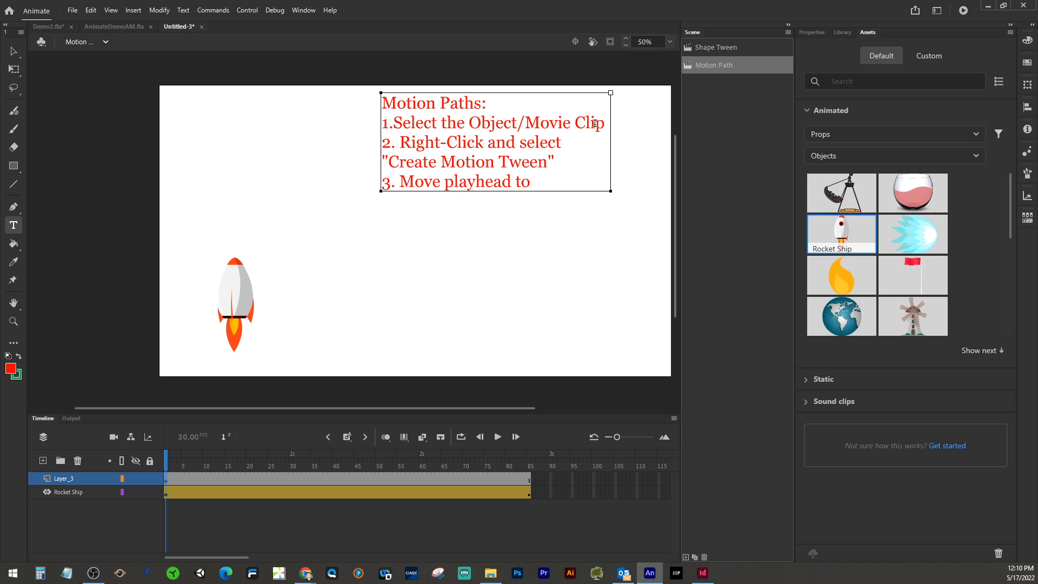
type(" the time you")
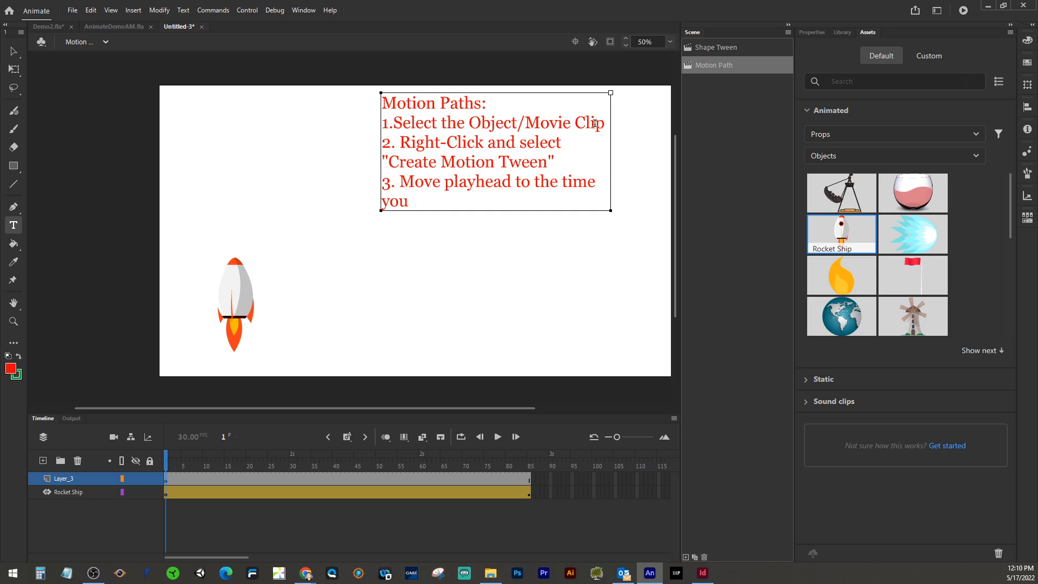
type("want the change to occur")
key("Return")
type("and ")
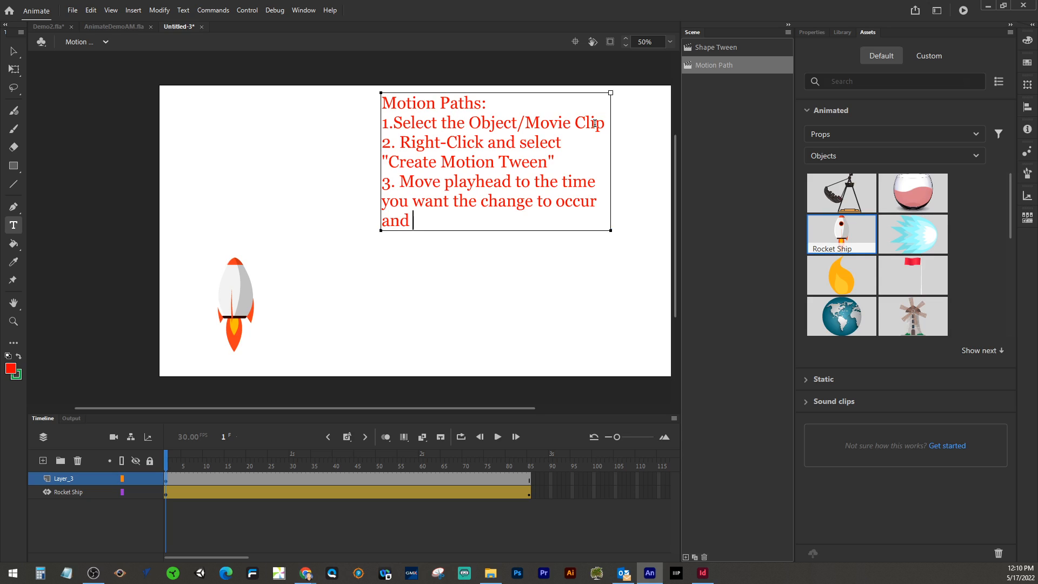
type("move the ")
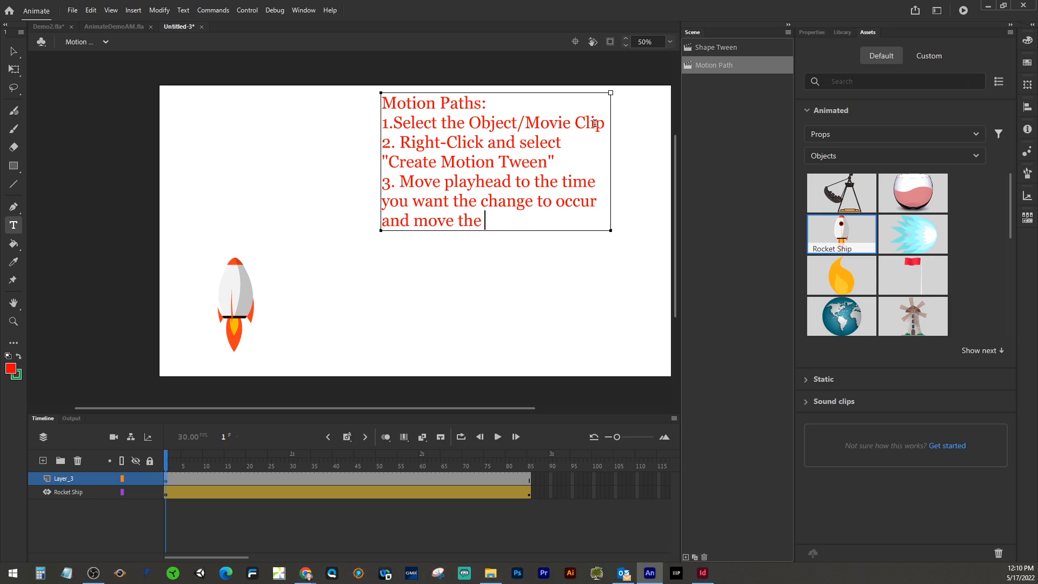
type("object")
key("Return")
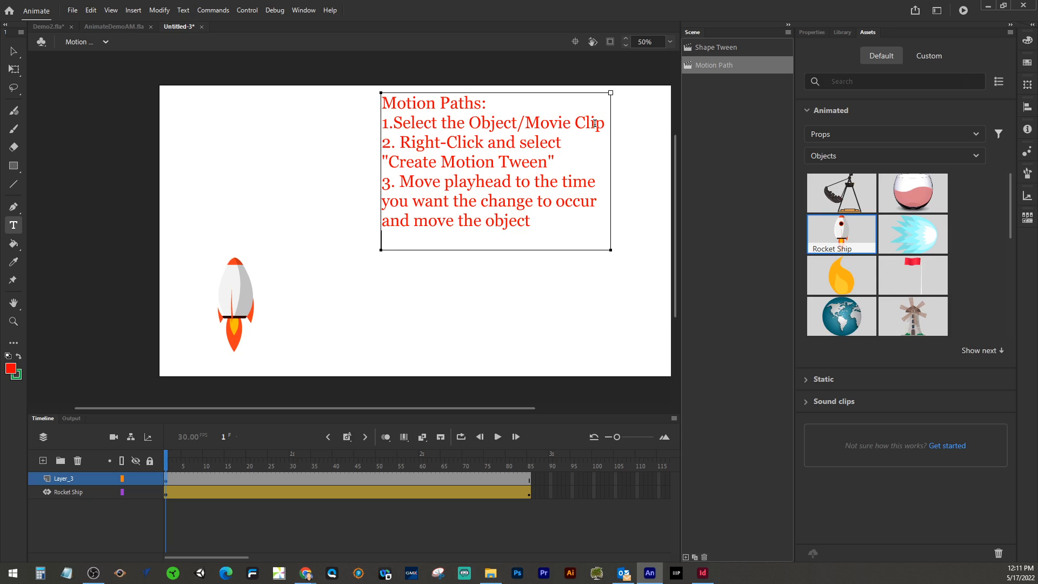
Step: Move the instruction text box to the lower right of the stage
left_click(14, 54)
left_click_drag(499, 170, 529, 288)
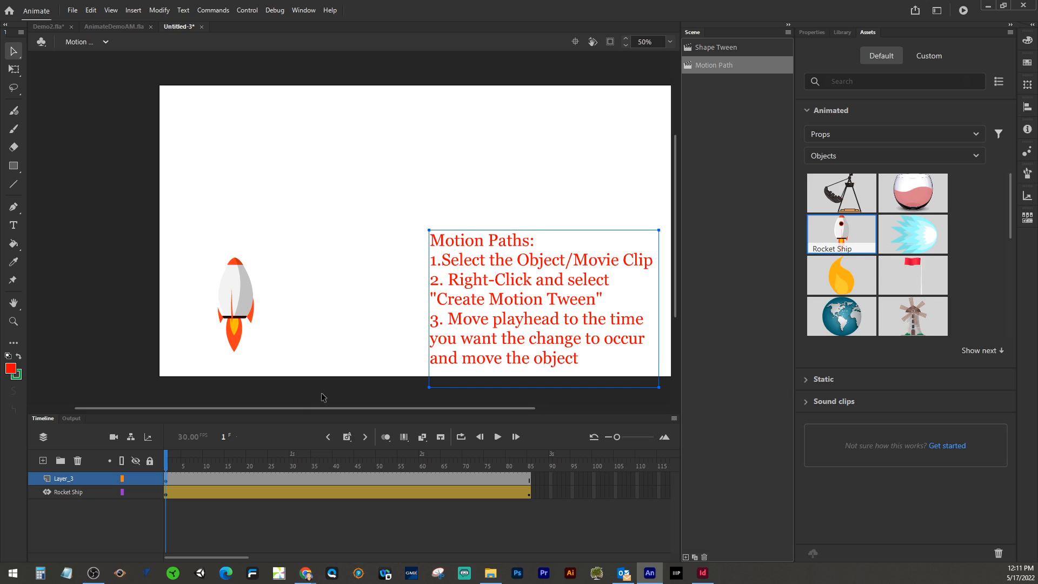
Step: At frame 85, drag the rocket further right so it ends past the stage edge
left_click(498, 437)
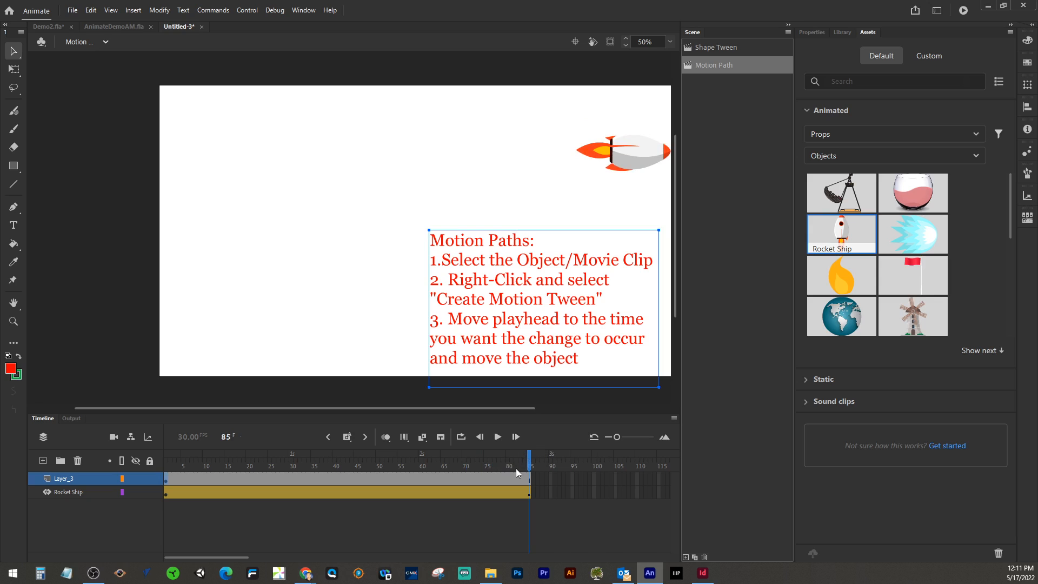
left_click_drag(206, 559, 219, 558)
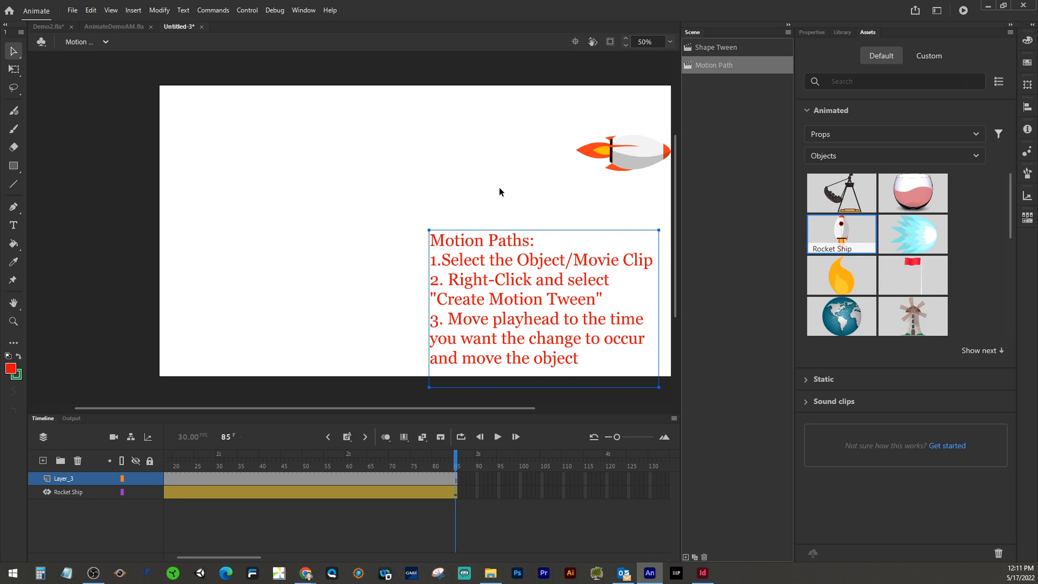
scroll(509, 186, "right", 3)
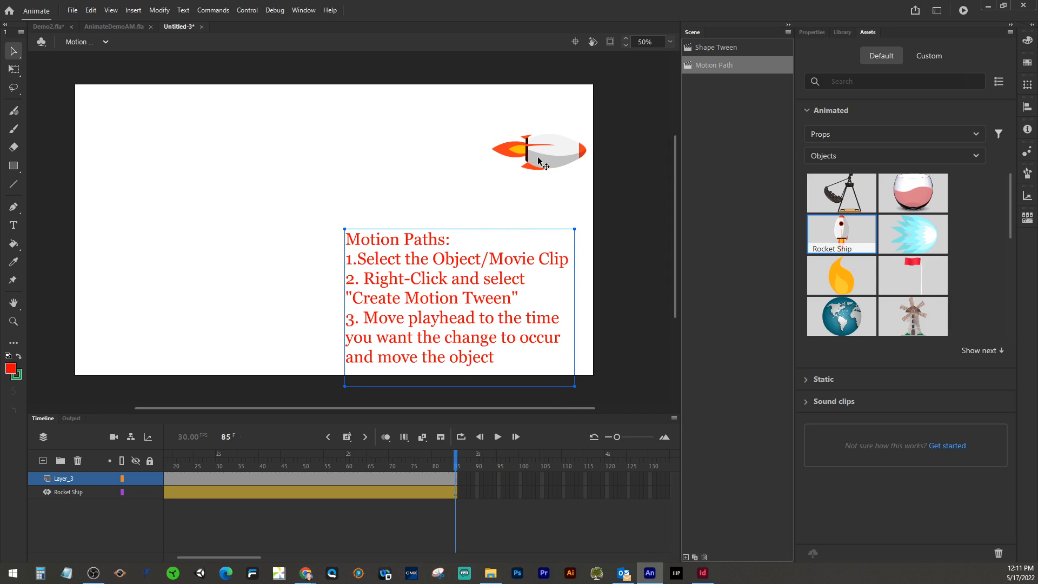
left_click(578, 161)
left_click_drag(577, 160, 643, 161)
left_click(151, 306)
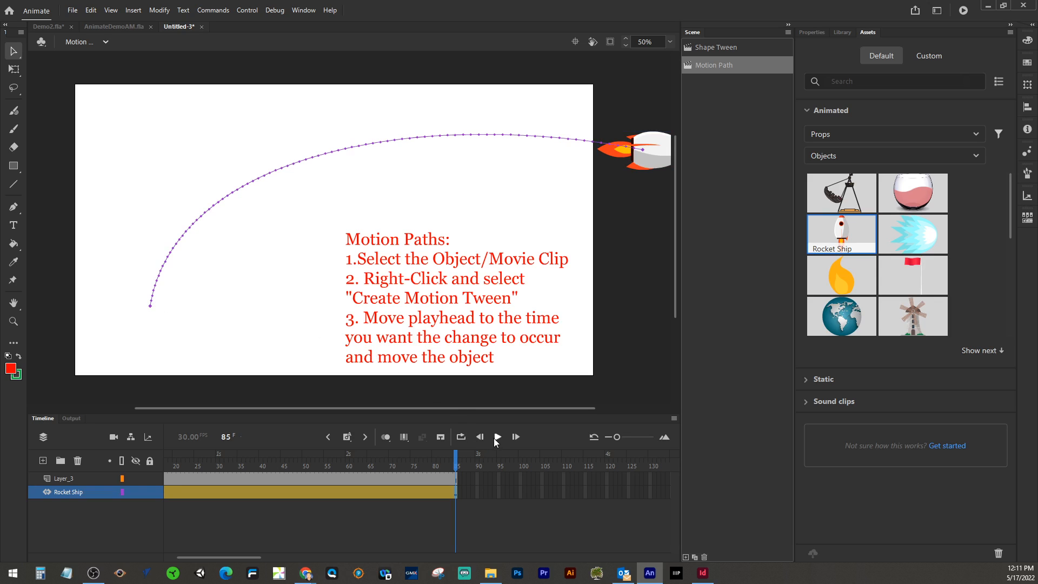
Step: Play the animation and return to the start of the Rocket Ship tween
left_click(496, 437)
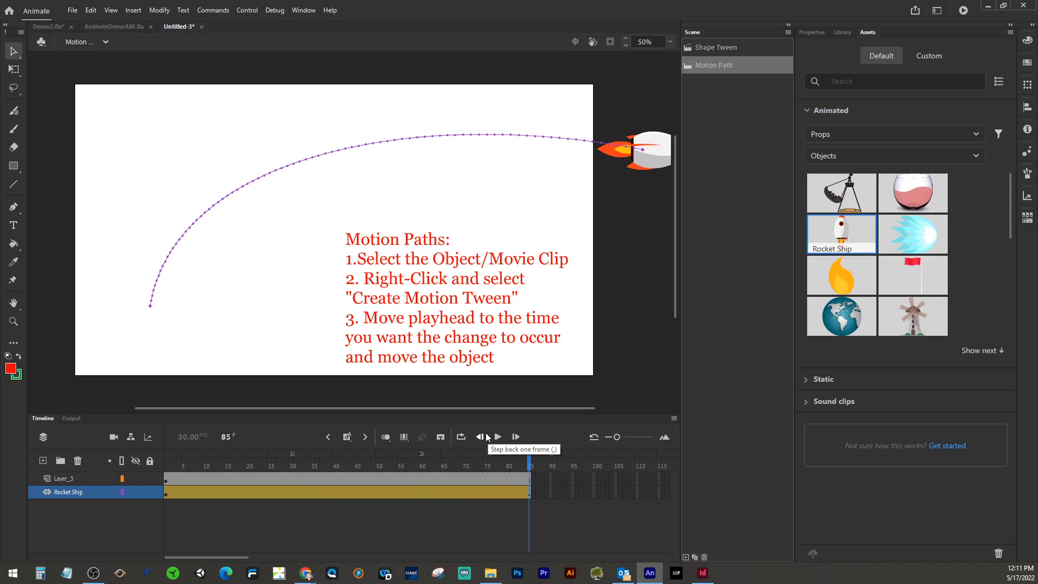
left_click_drag(529, 457, 165, 460)
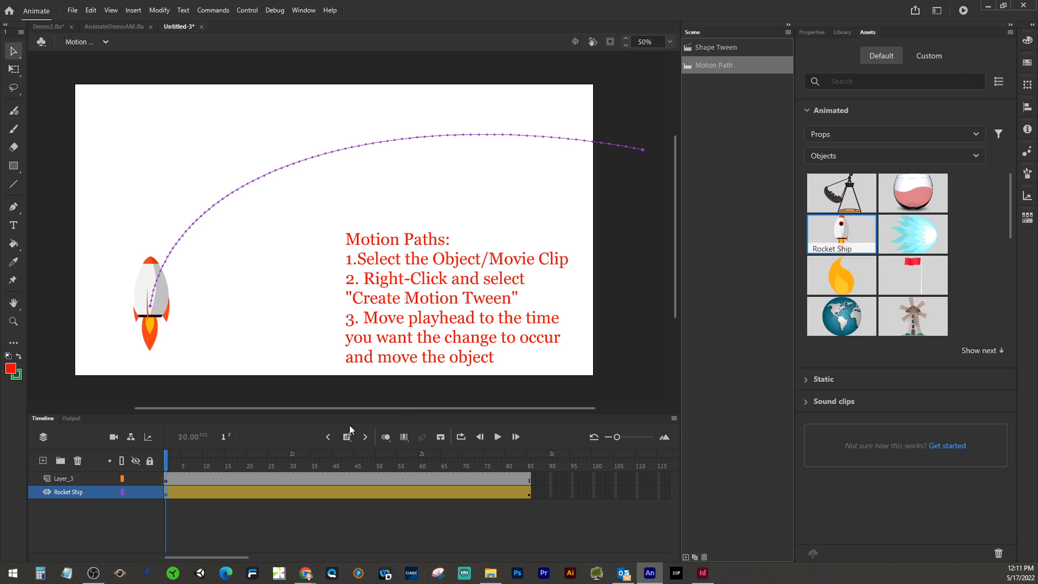
left_click(179, 492)
left_click(170, 493)
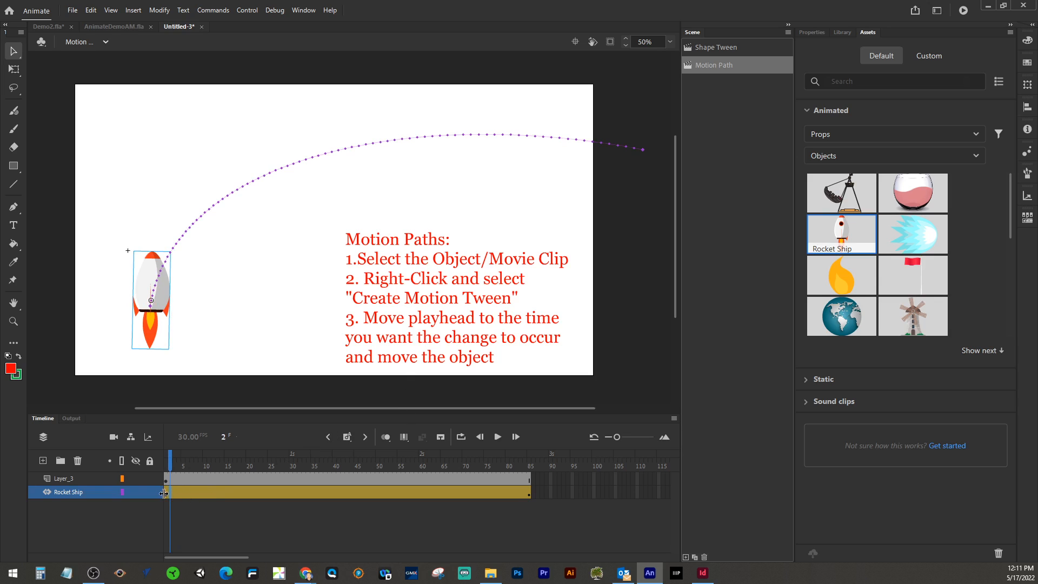
Step: Reshape the rocket's motion path by bending its curve toward the upper left
left_click(167, 492)
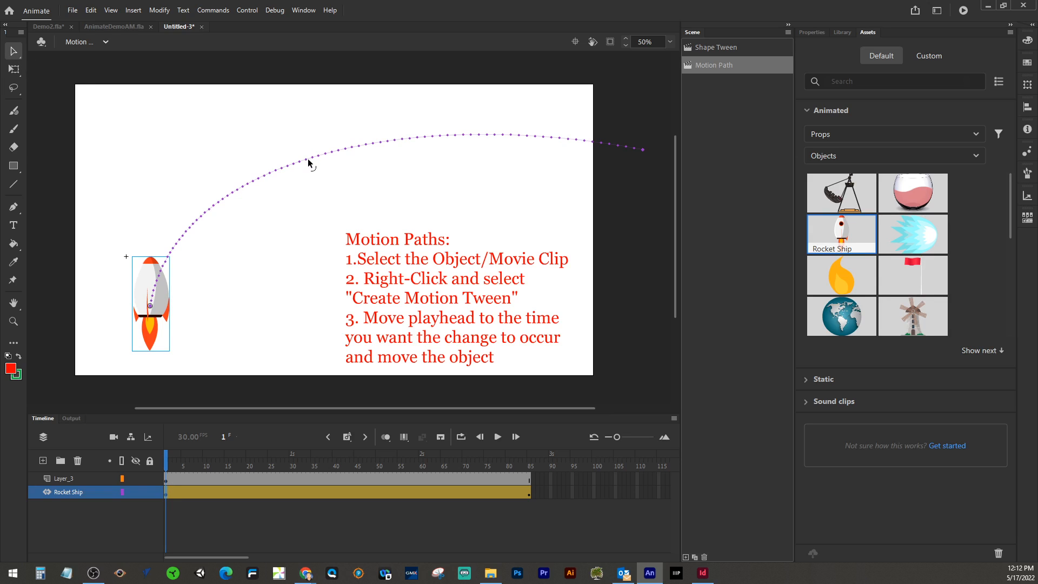
left_click_drag(312, 159, 265, 153)
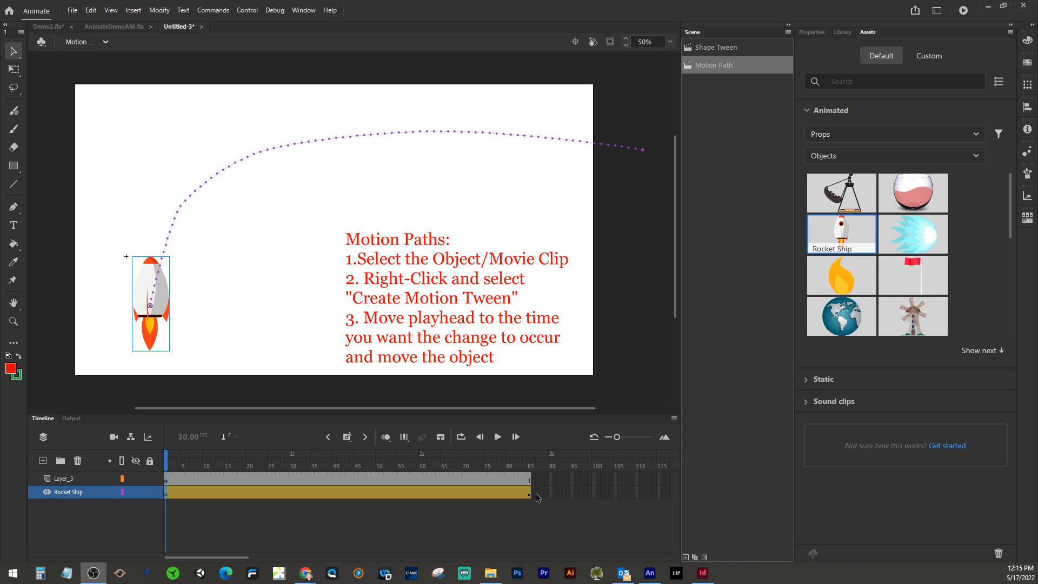
Step: Add a new scene and rename it "Custom Motion Path"
left_click(686, 557)
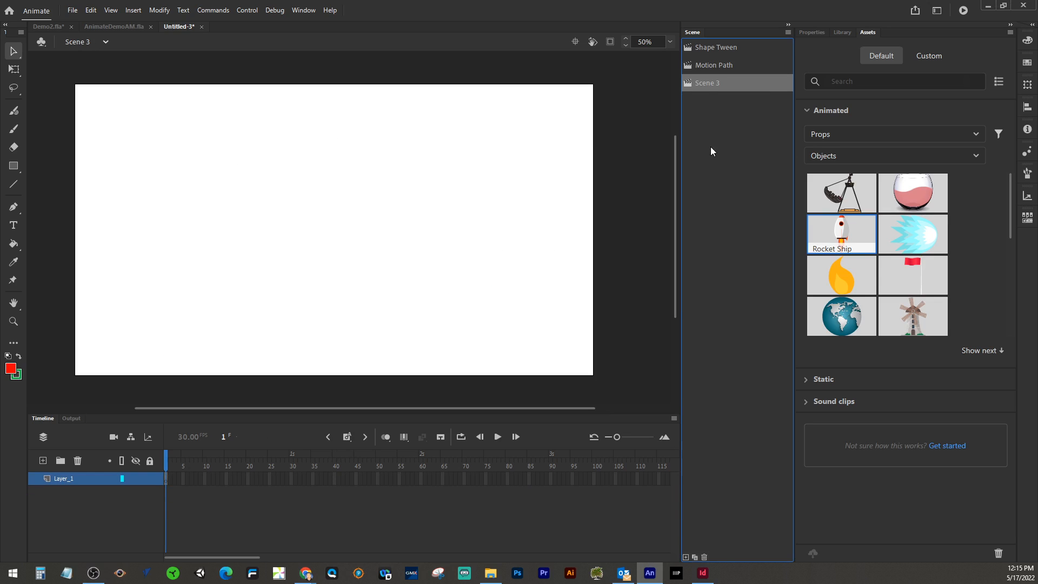
double_click(703, 81)
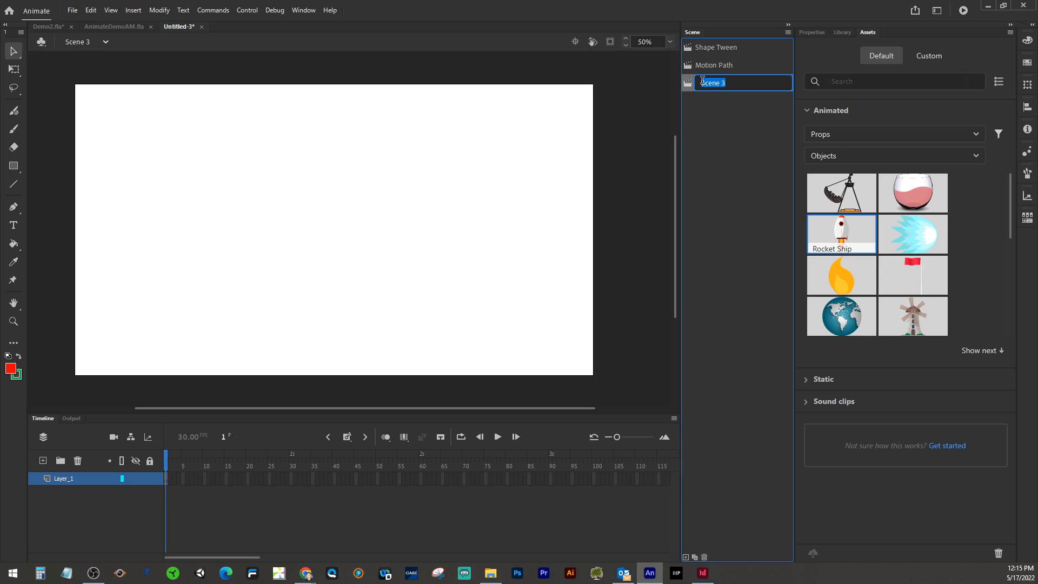
type("Custom Motion Path")
Step: Place the Rocket Ship asset on the stage near the upper left corner
left_click_drag(848, 231, 223, 179)
left_click_drag(229, 172, 150, 161)
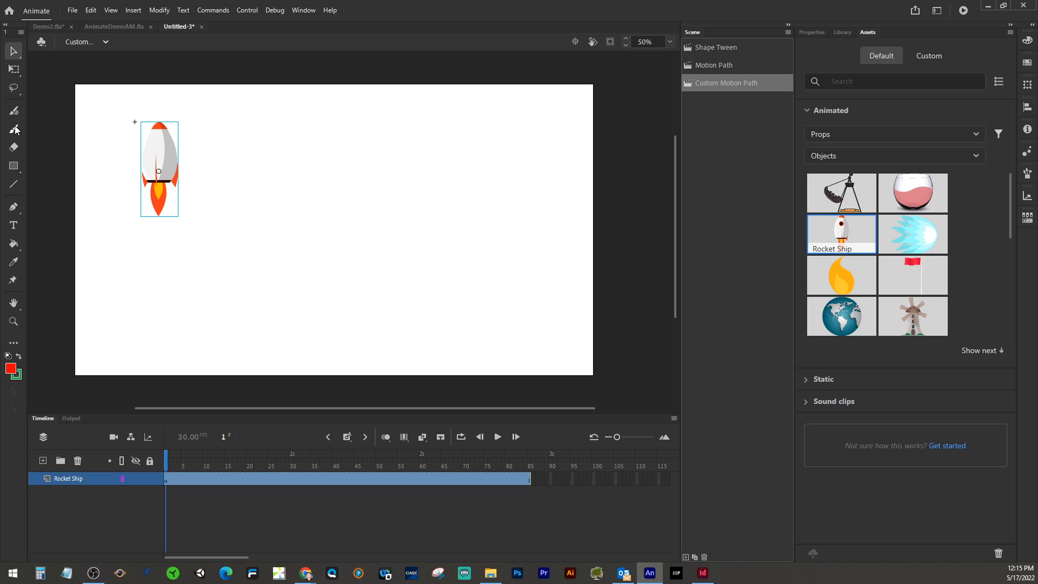
Step: Add a new layer and draw a long winding freehand path across the stage with the brush
left_click(44, 460)
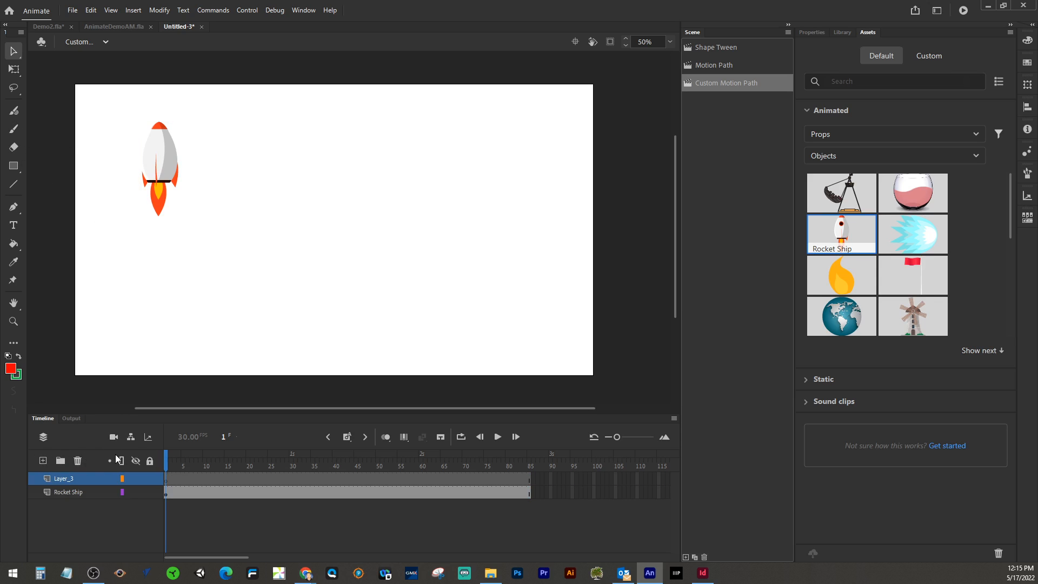
left_click(13, 130)
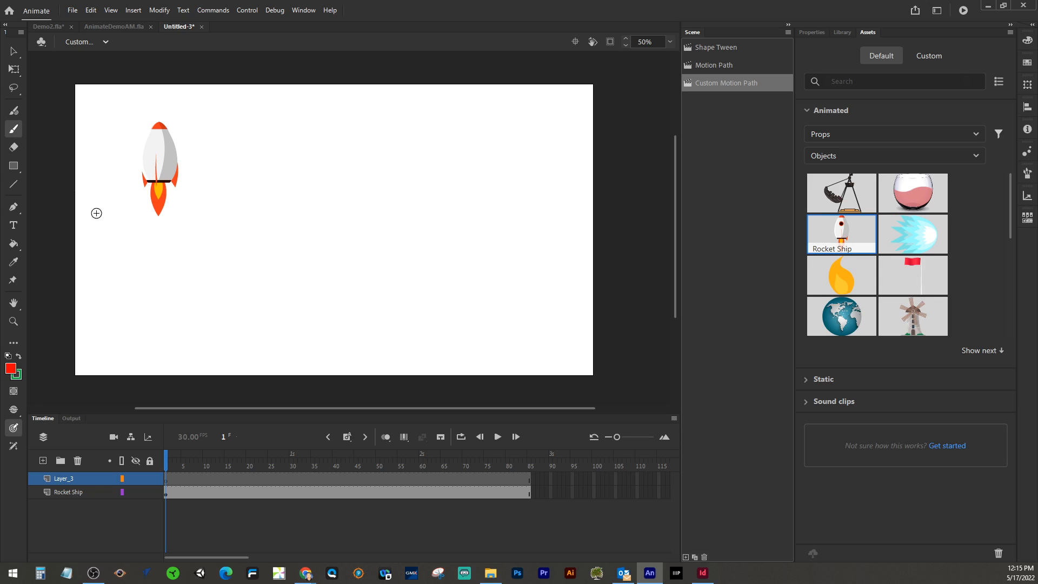
mouse_move(119, 347)
left_mouse_down()
mouse_move(155, 281)
mouse_move(187, 265)
mouse_move(288, 328)
mouse_move(342, 327)
mouse_move(351, 292)
mouse_move(344, 220)
mouse_move(363, 205)
mouse_move(401, 226)
mouse_move(442, 295)
mouse_move(485, 311)
mouse_move(563, 284)
mouse_move(571, 244)
mouse_move(557, 206)
mouse_move(501, 164)
mouse_move(173, 107)
left_mouse_up()
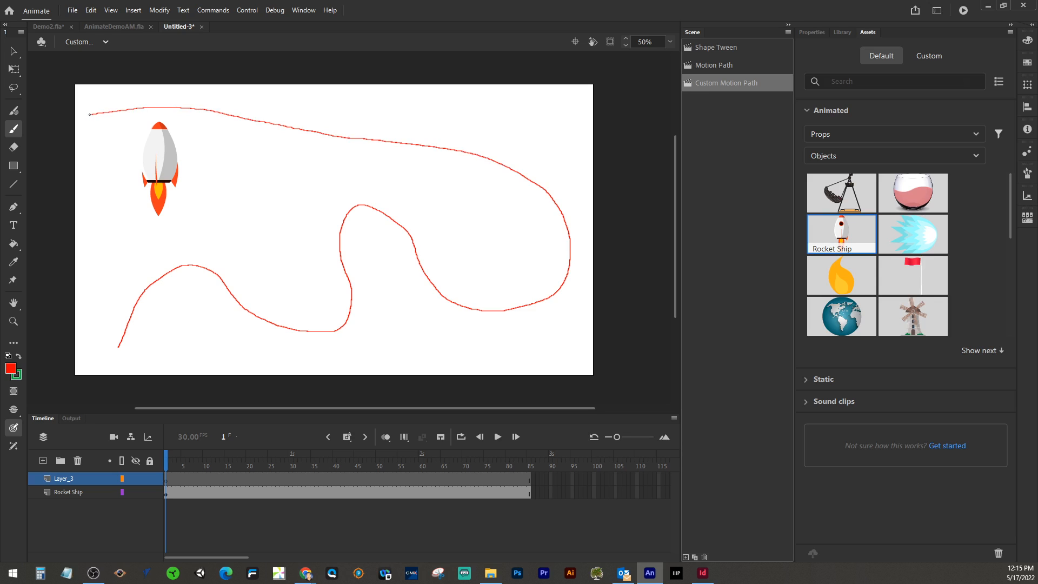
left_click_drag(89, 115, 86, 329)
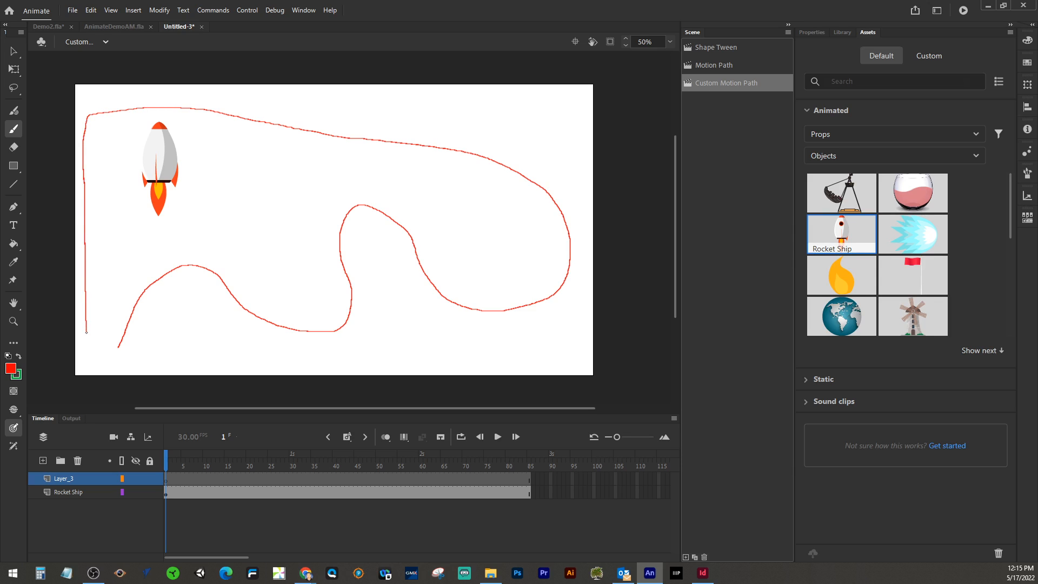
left_click_drag(88, 365, 88, 366)
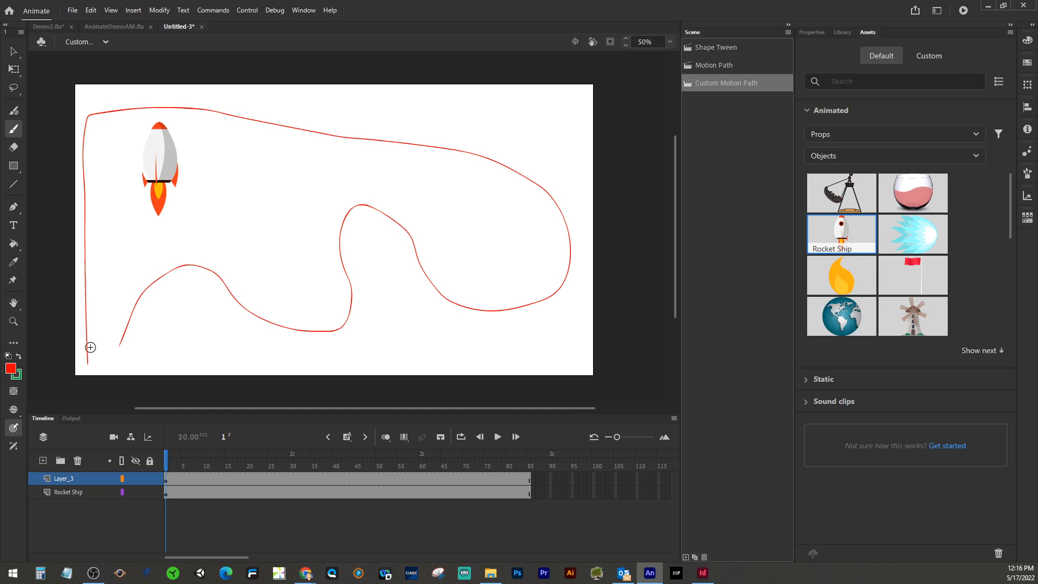
Step: Convert the drawn path layer into a guide layer
right_click(71, 480)
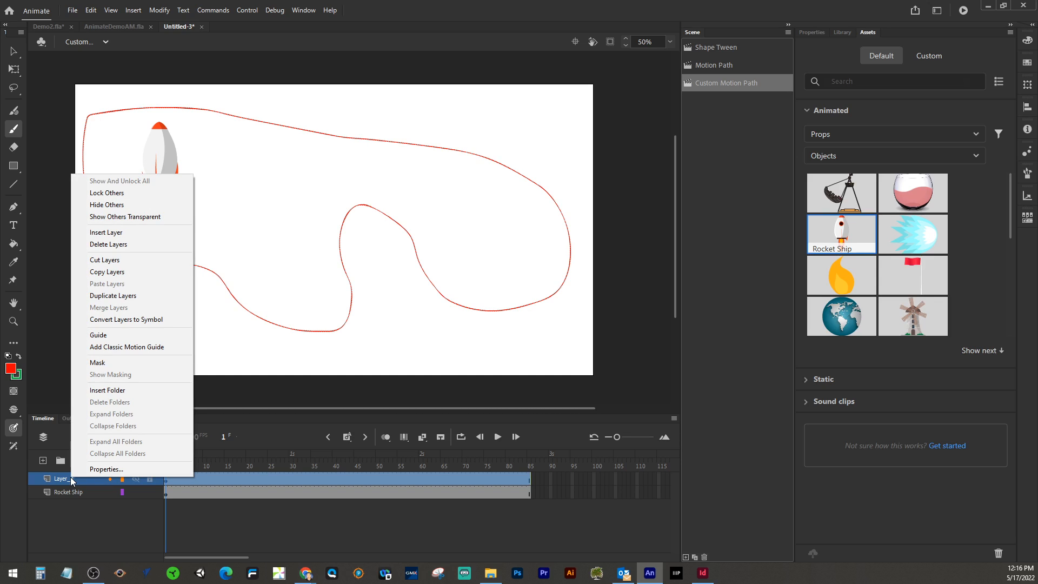
left_click(93, 335)
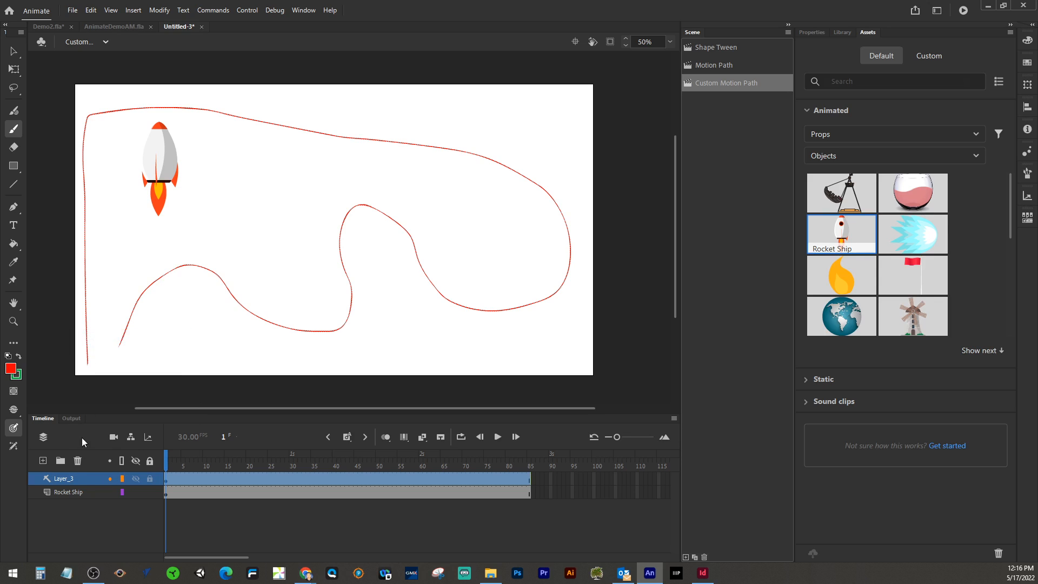
Step: Move the rocket to the lower-left start of the path and nest the Rocket Ship layer under the guide layer
left_click(66, 492)
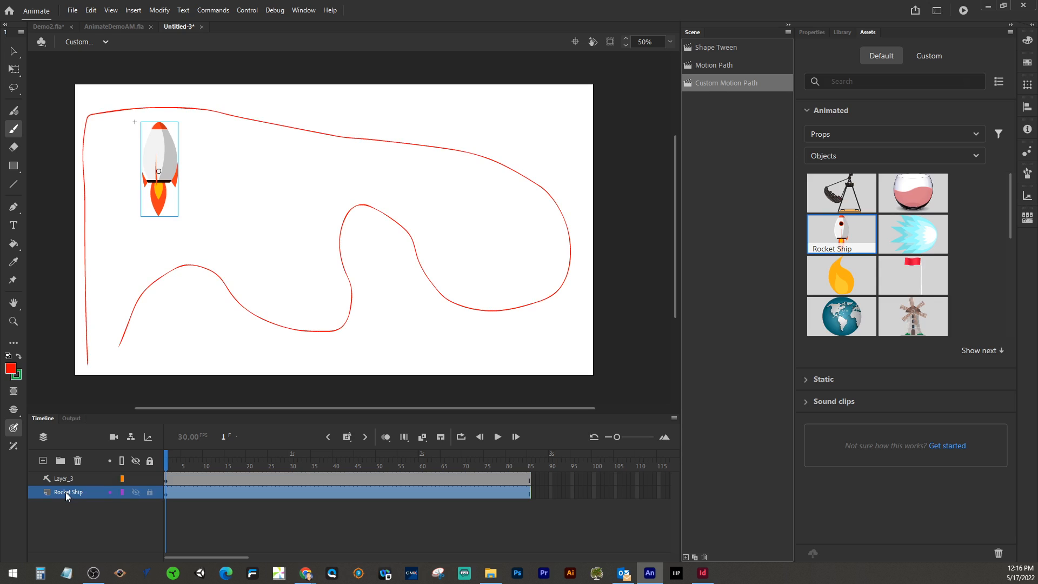
left_click(14, 51)
left_click_drag(145, 176, 110, 349)
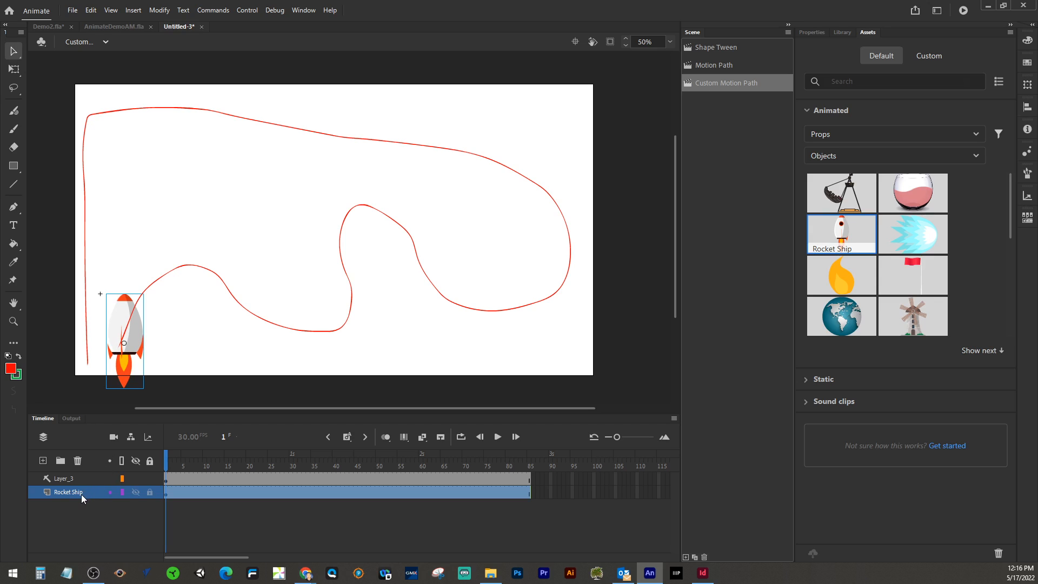
mouse_move(73, 492)
left_mouse_down()
mouse_move(74, 478)
mouse_move(73, 496)
left_mouse_up()
Step: Play the animation and return the playhead to frame 1
key("Return")
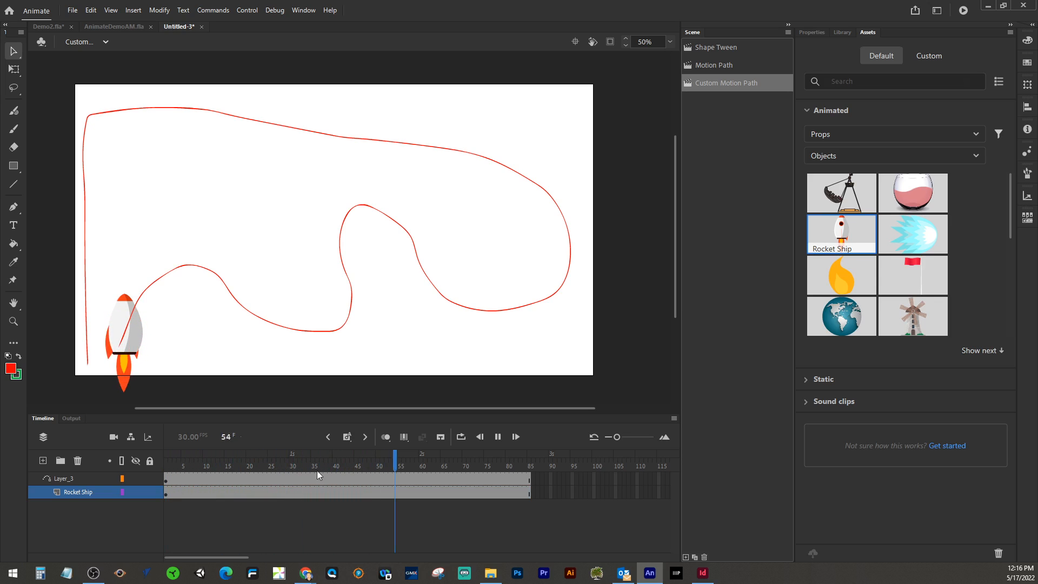
left_click(390, 462)
left_click_drag(390, 463, 164, 462)
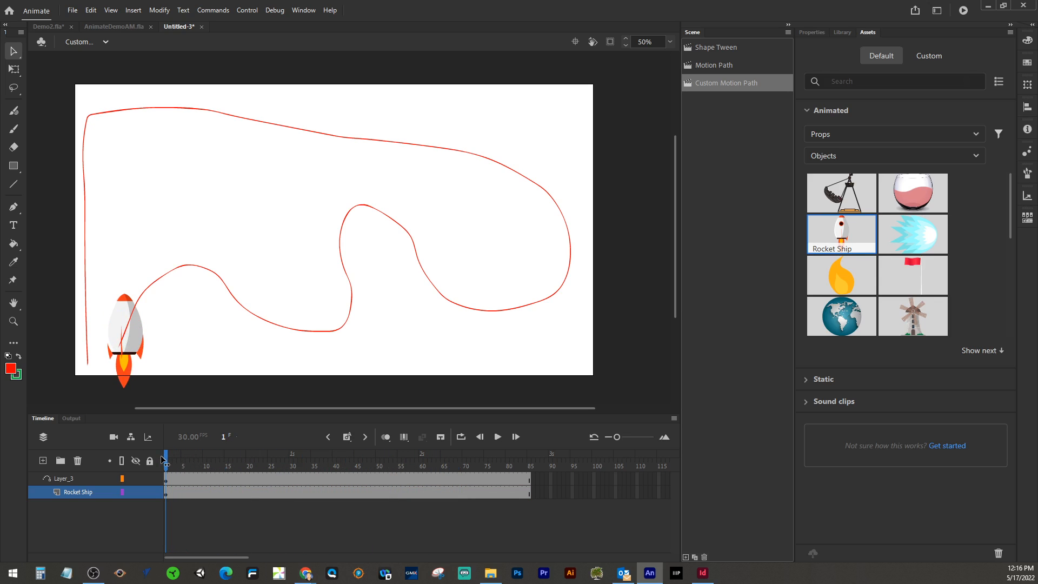
Step: Create a Classic Tween on the Rocket Ship layer's frames
right_click(229, 494)
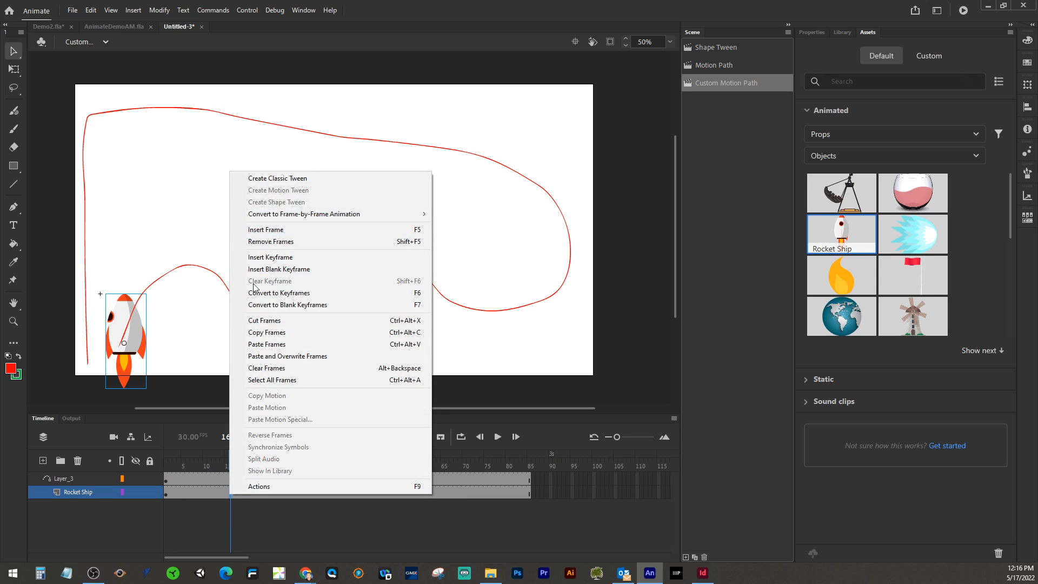
left_click(272, 178)
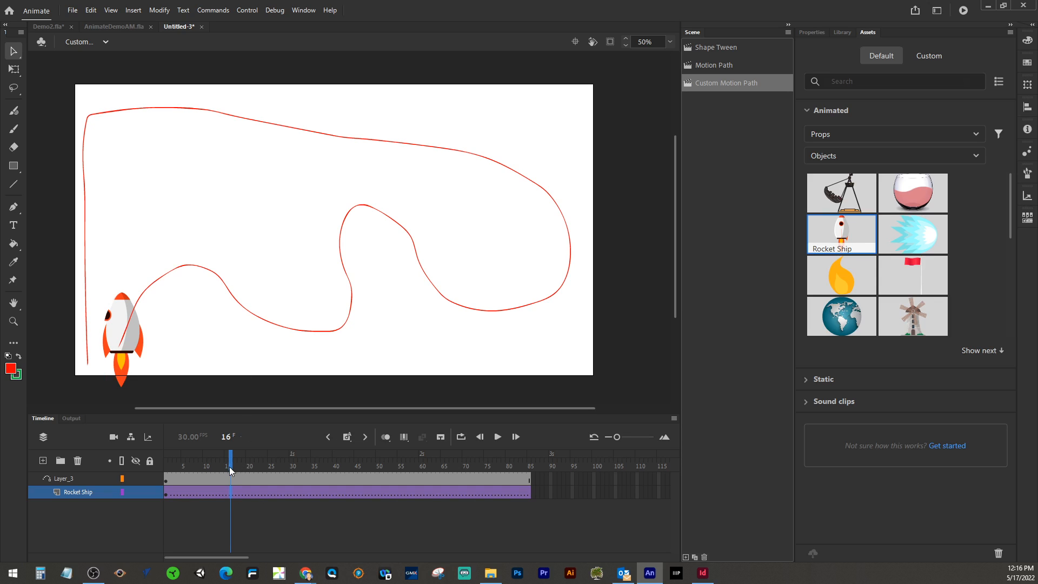
Step: At frame 85, move the rocket to the path's end at the left edge and rotate it to point downward
left_click_drag(229, 463, 530, 466)
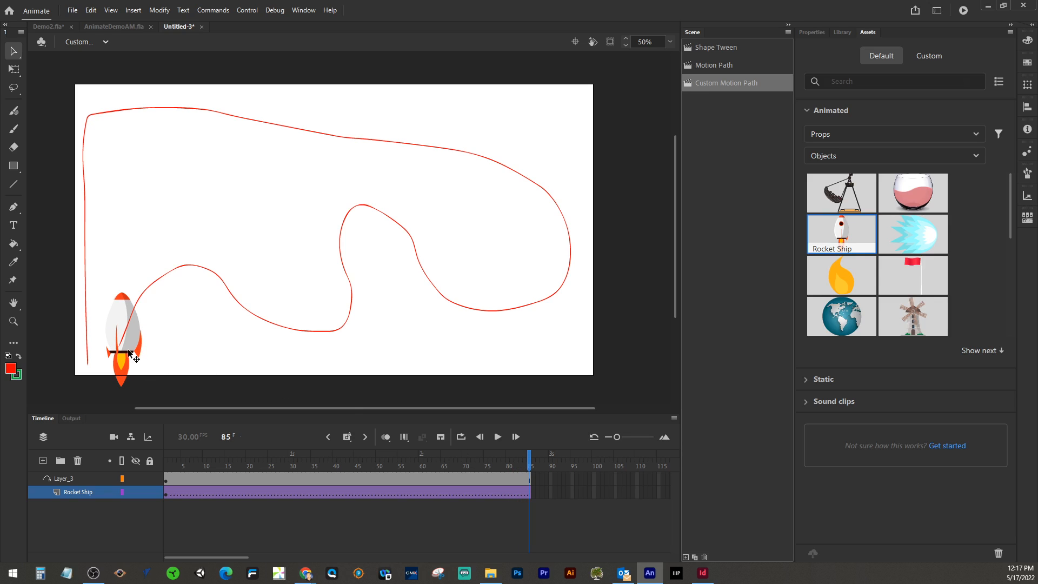
left_click_drag(129, 354, 94, 330)
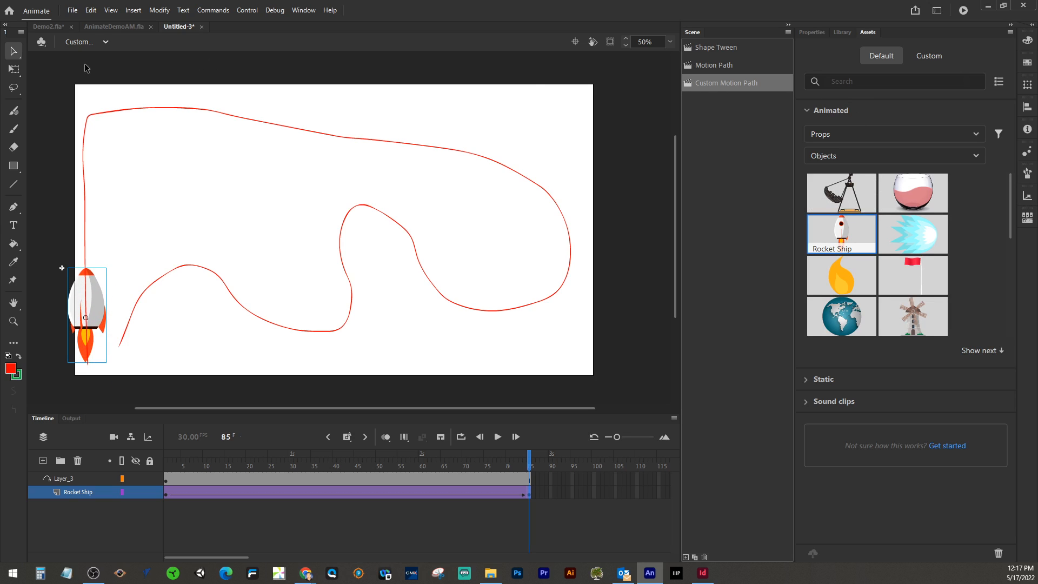
left_click(14, 69)
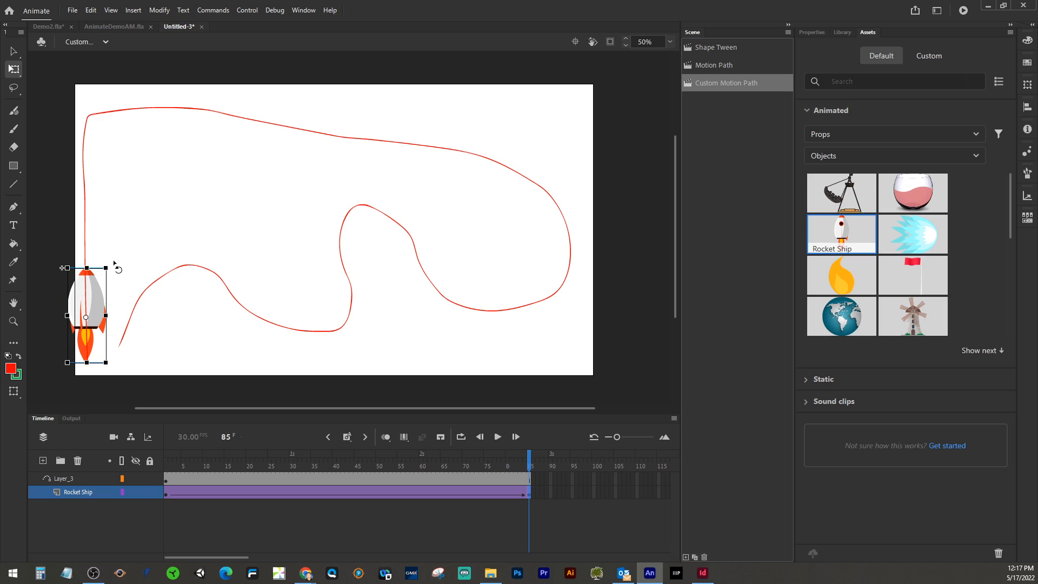
left_click_drag(115, 268, 52, 406)
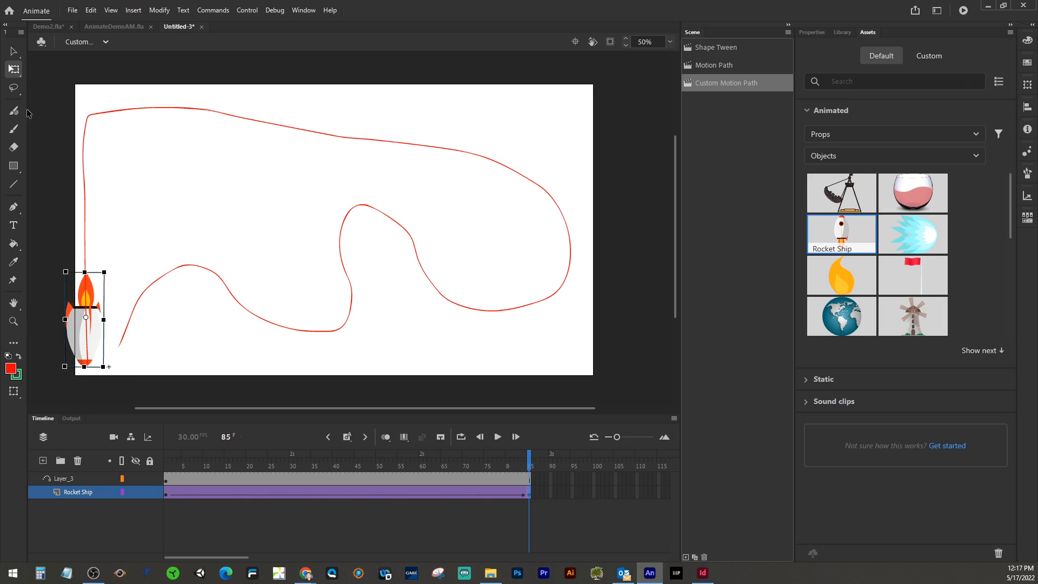
left_click(12, 50)
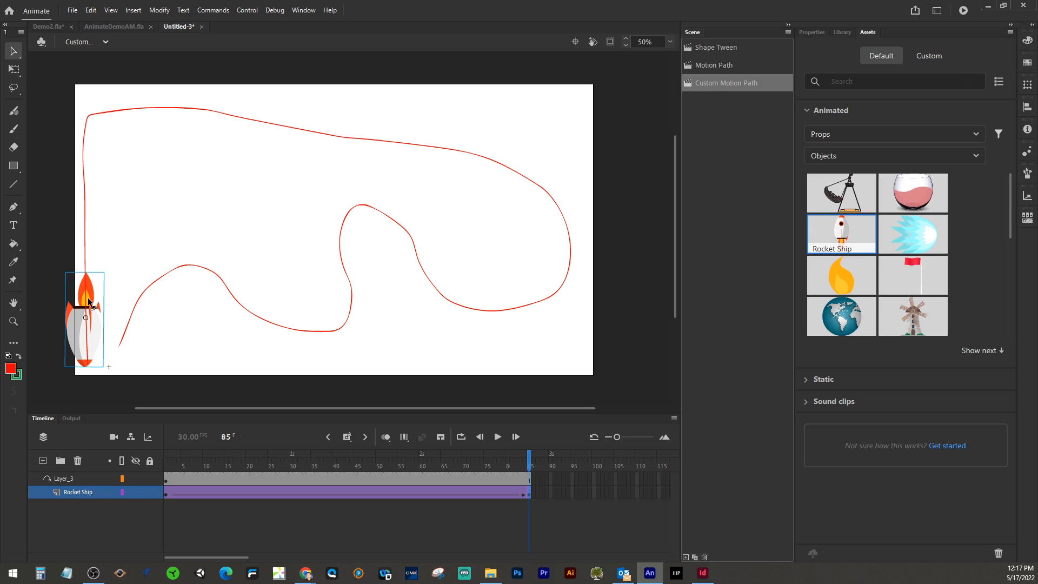
left_click_drag(90, 326, 92, 369)
Step: Play the classic tween from frame 1 and return to the start
left_click_drag(528, 463, 165, 461)
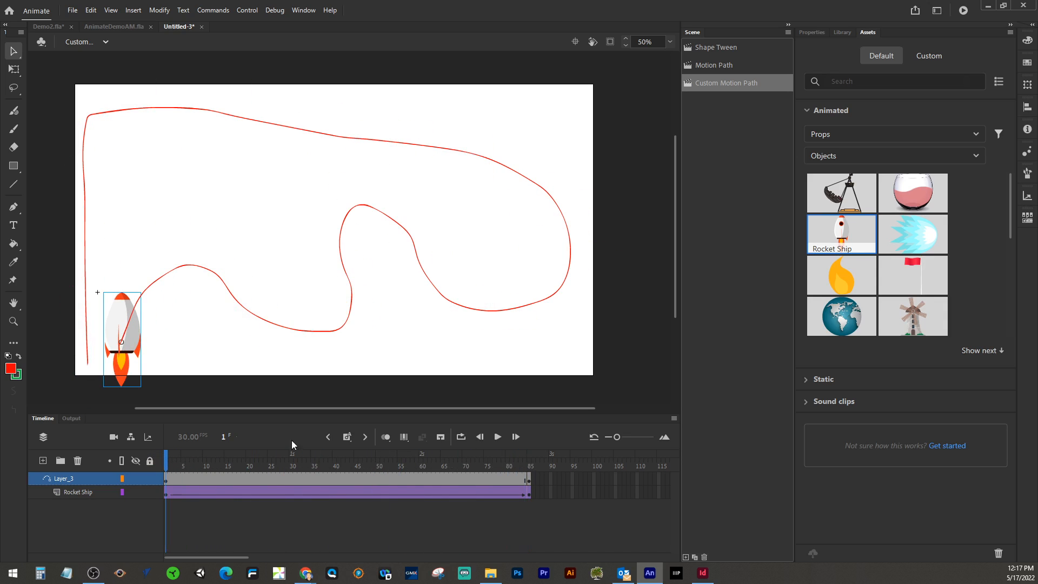
left_click(497, 437)
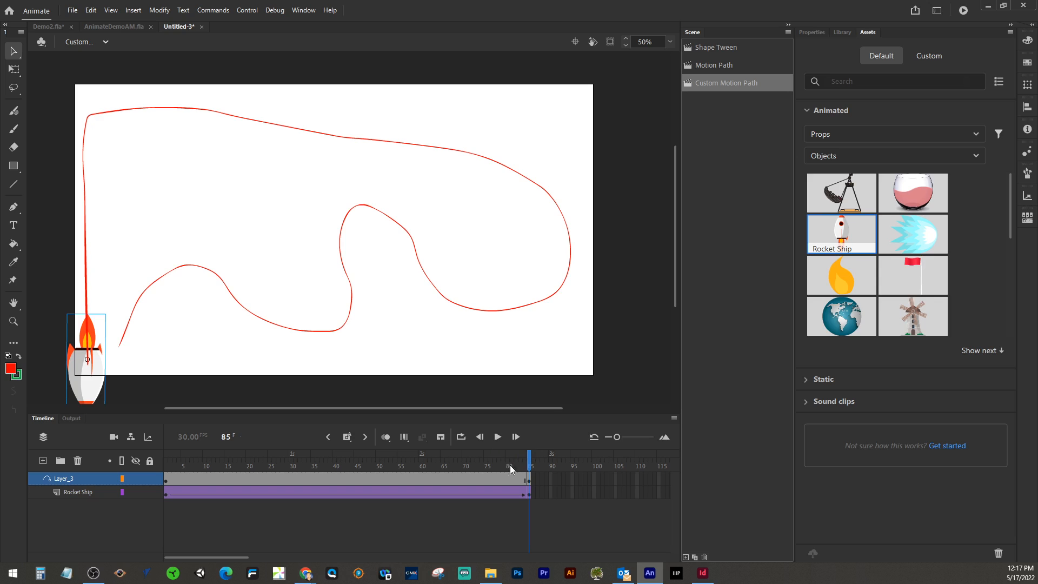
left_click_drag(529, 466, 153, 456)
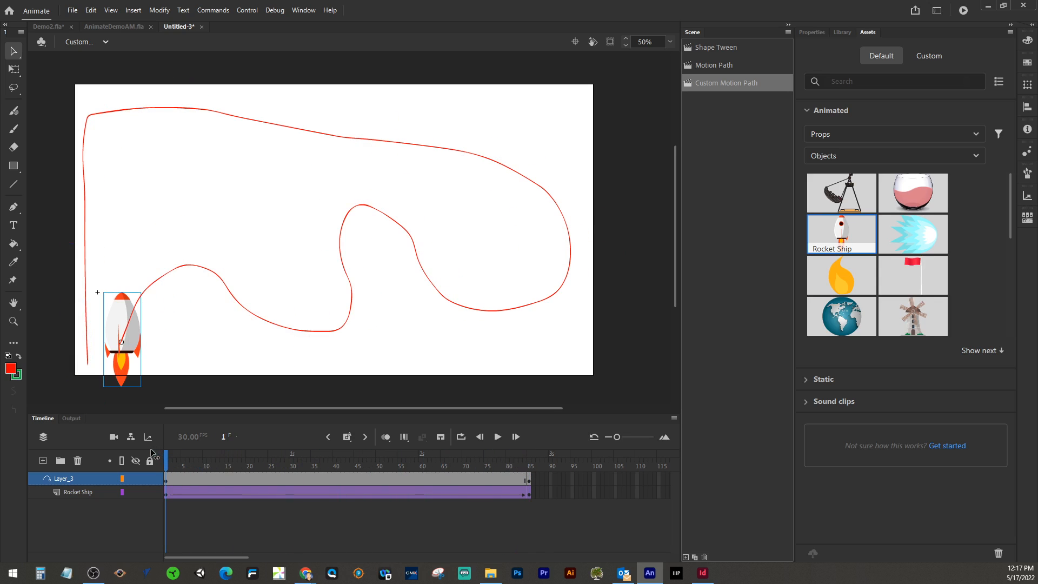
Step: Enable Orient to path for the rocket's classic tween
left_click(250, 492)
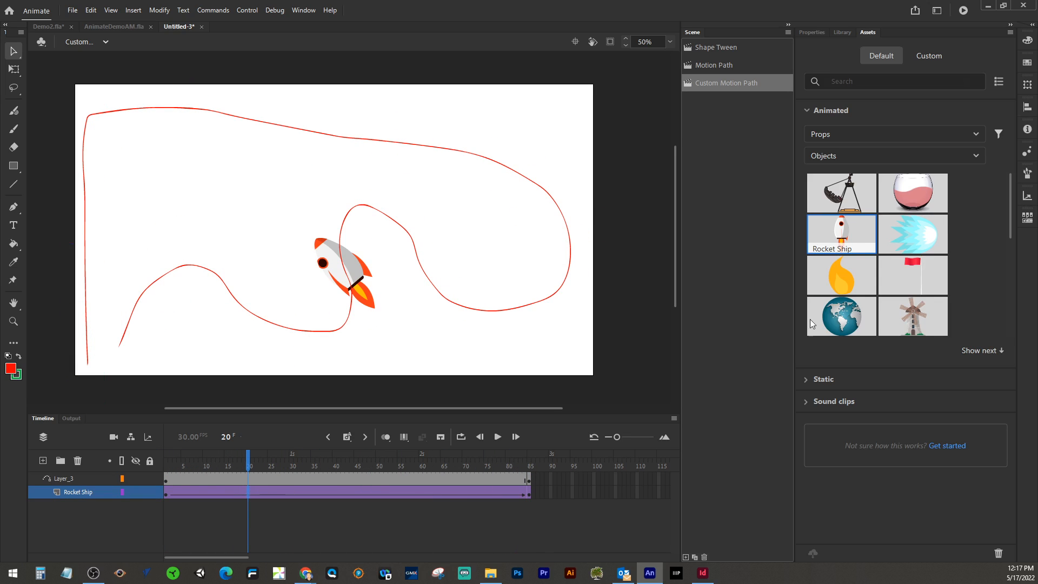
left_click(808, 33)
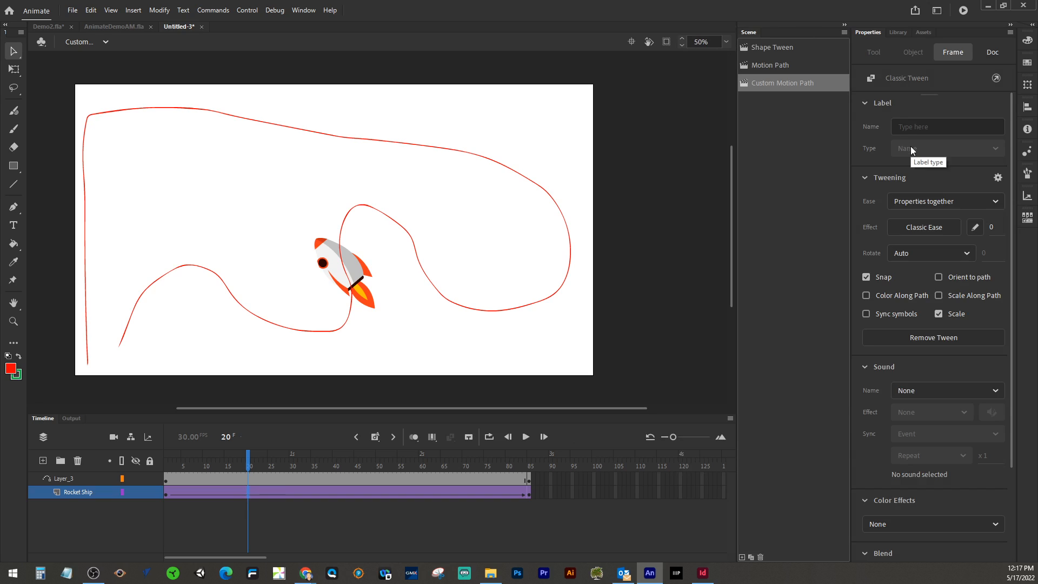
left_click(939, 277)
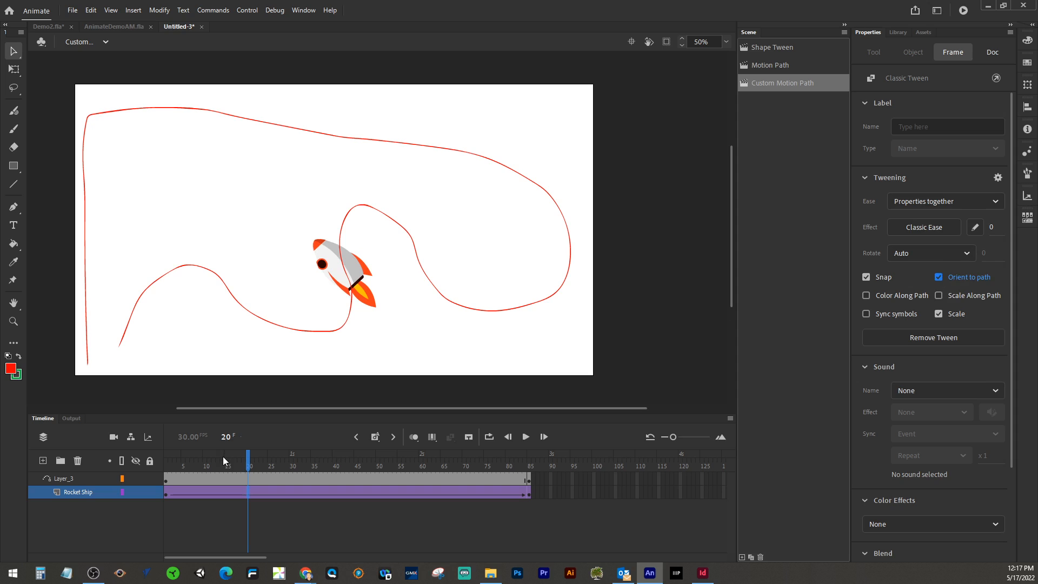
Step: Play the animation and scrub through frames to check the rocket following the path
left_click_drag(248, 465, 164, 463)
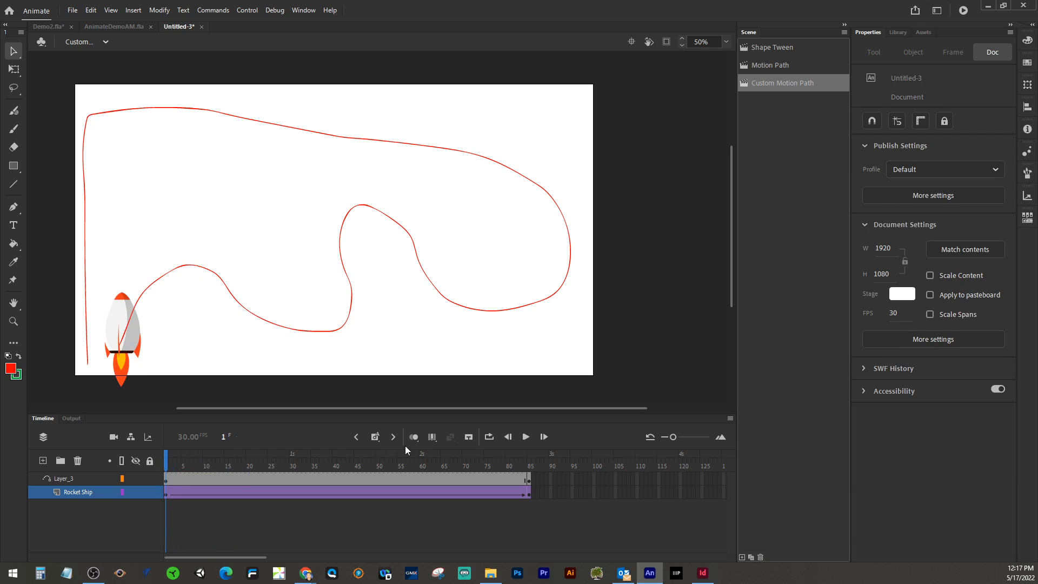
left_click(526, 437)
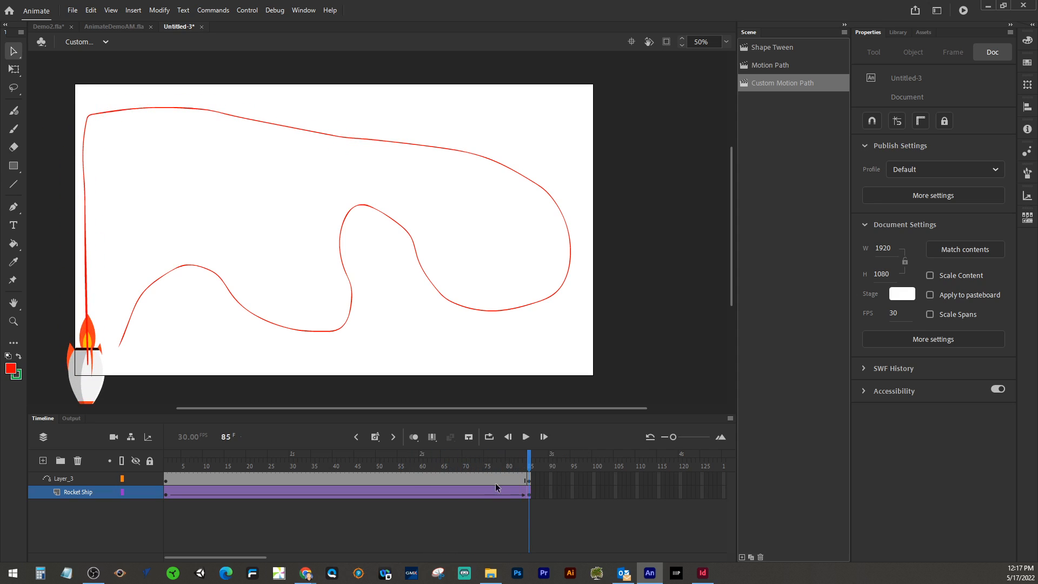
left_click(368, 479)
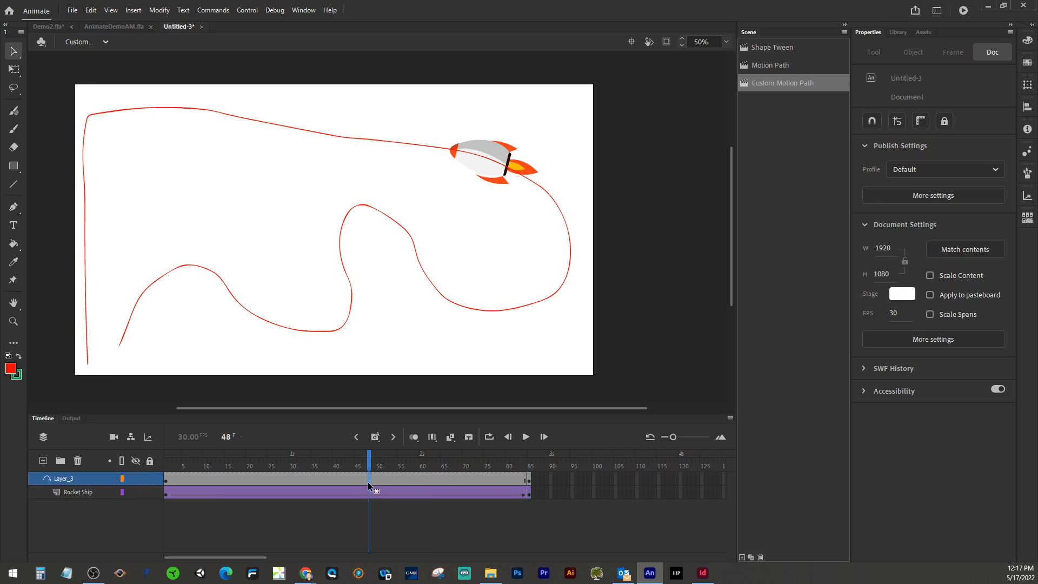
left_click(300, 478)
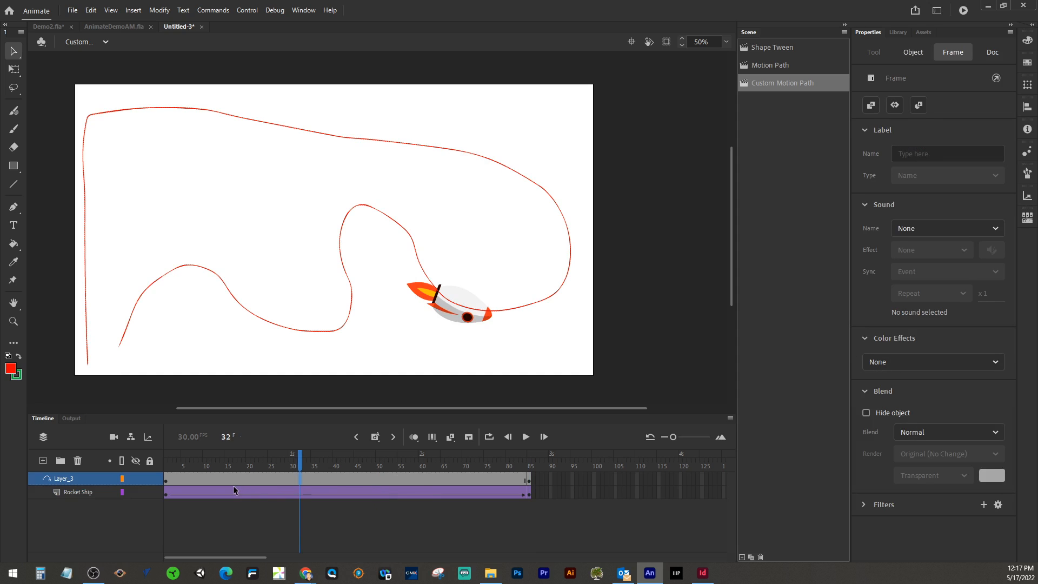
Step: Delete both the guide layer and the Rocket Ship layer
left_click(75, 492)
left_click(73, 478, "shift")
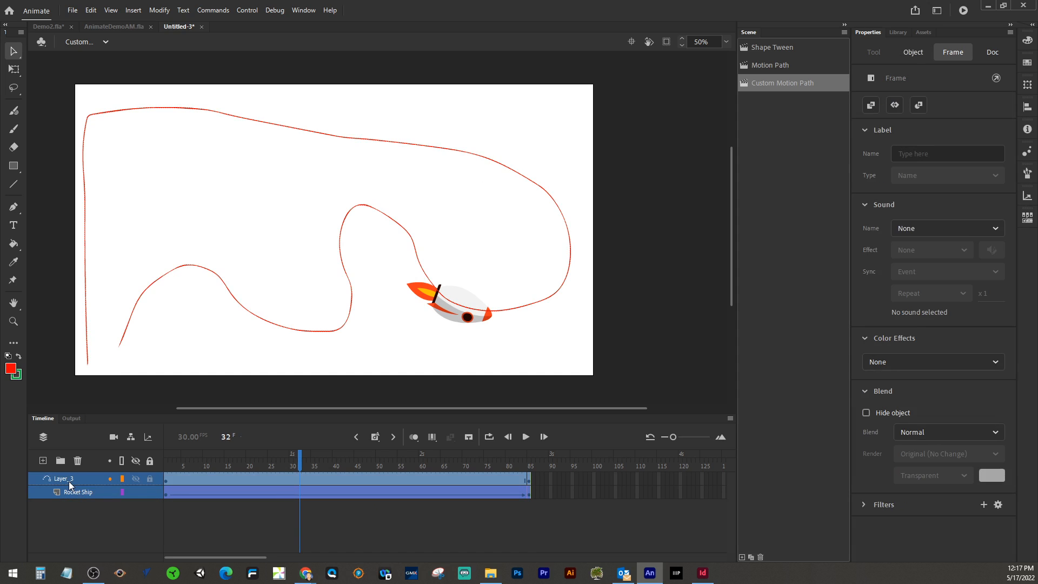
left_click(78, 462)
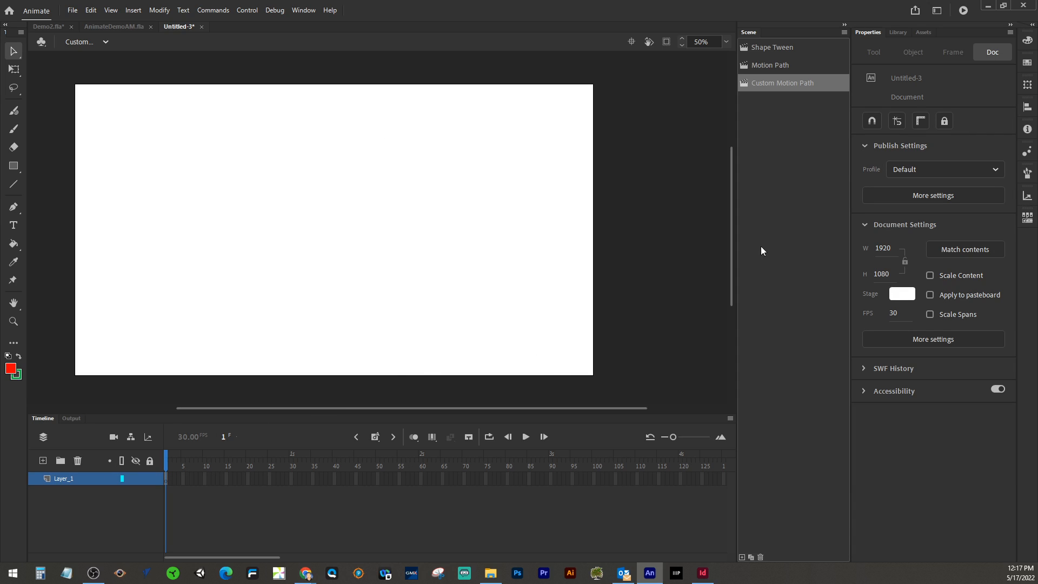
Step: Add the Rocket Ship animated asset to the stage near the lower-left corner
left_click(925, 32)
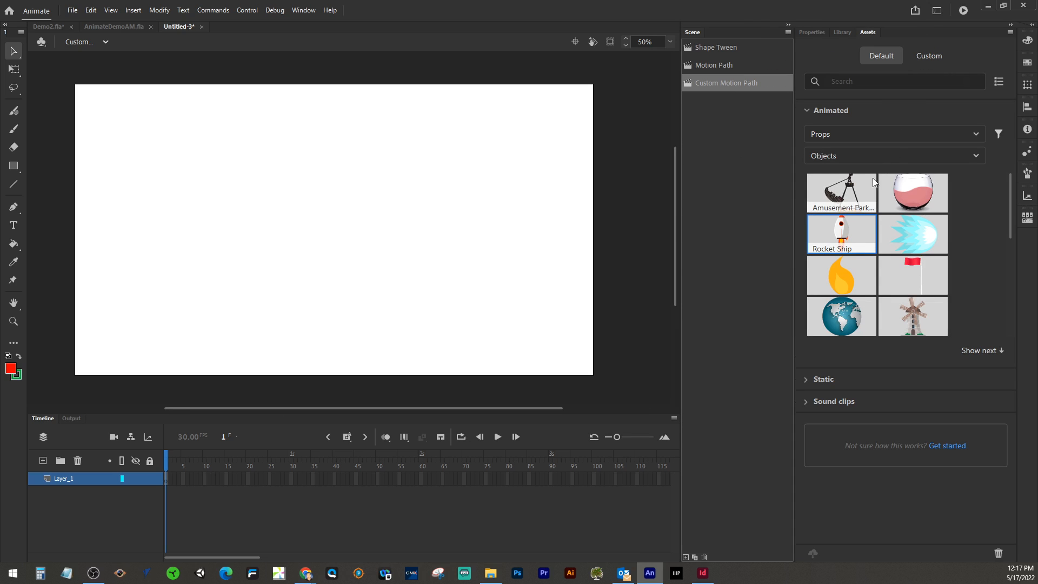
left_click_drag(839, 236, 124, 332)
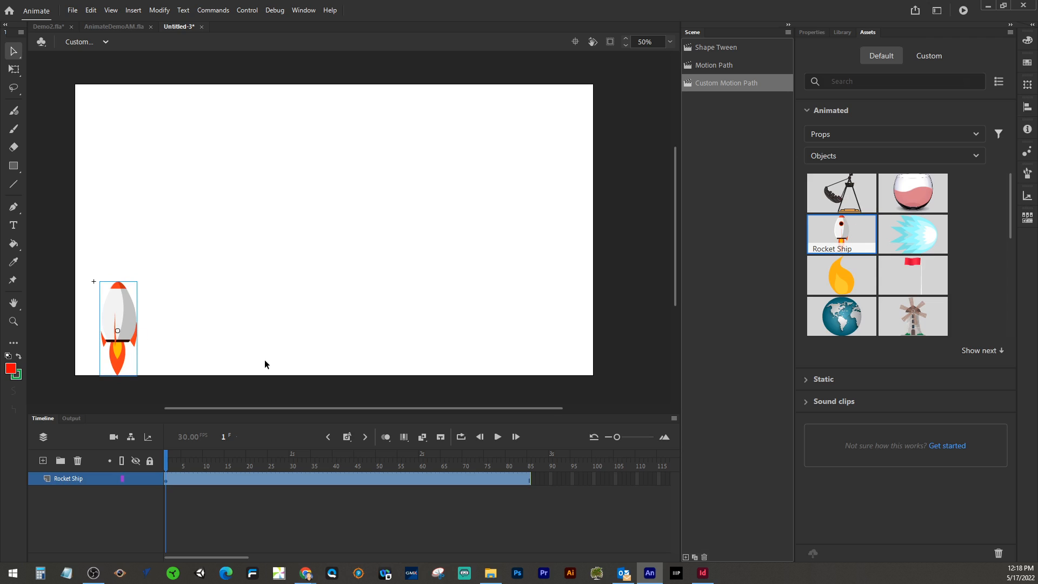
Step: Add a new layer and draw a winding freehand path starting at the rocket with the Paintbrush
left_click(43, 460)
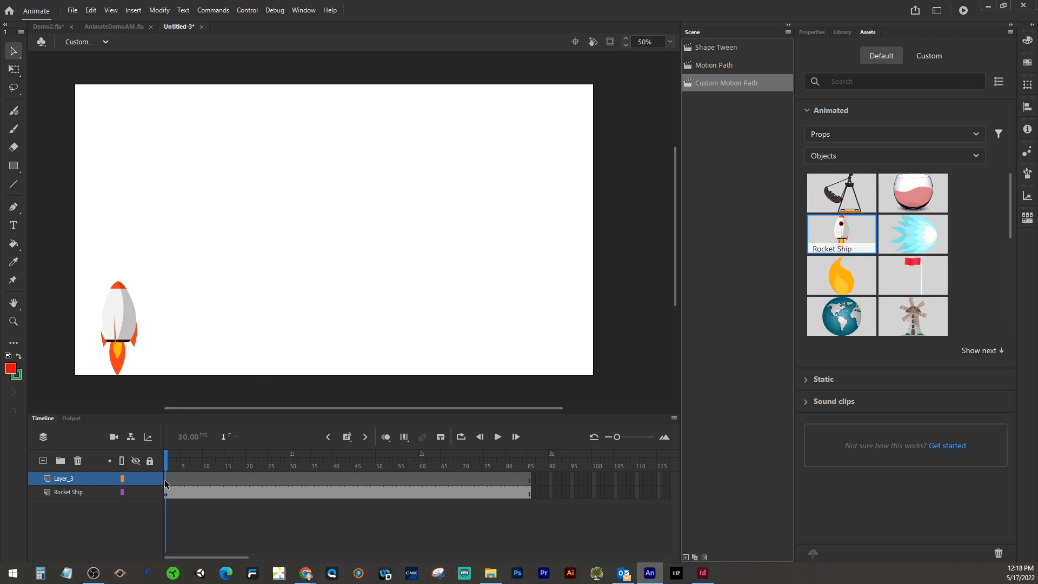
left_click(14, 130)
mouse_move(112, 335)
left_mouse_down()
mouse_move(207, 317)
mouse_move(225, 282)
mouse_move(177, 217)
mouse_move(169, 178)
mouse_move(179, 157)
mouse_move(224, 171)
mouse_move(255, 215)
mouse_move(260, 299)
mouse_move(302, 316)
mouse_move(332, 251)
mouse_move(324, 183)
mouse_move(357, 170)
mouse_move(392, 207)
mouse_move(380, 266)
mouse_move(413, 340)
mouse_move(498, 334)
mouse_move(560, 259)
mouse_move(535, 193)
mouse_move(455, 155)
mouse_move(232, 117)
mouse_move(135, 114)
mouse_move(109, 134)
mouse_move(96, 177)
mouse_move(102, 388)
left_mouse_up()
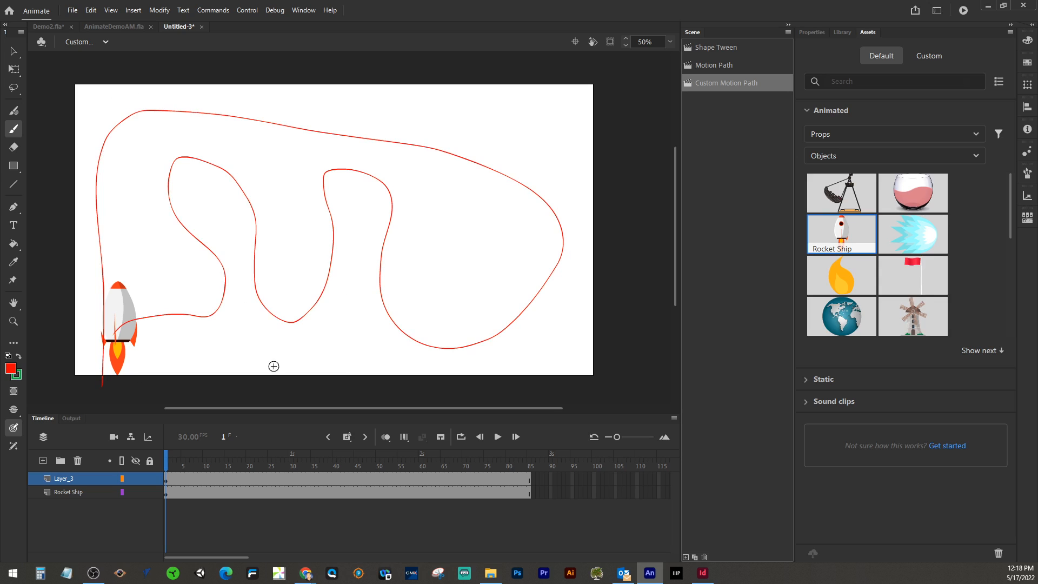
Step: Convert the new layer into a guide layer and nudge the rocket onto the start of the path
right_click(60, 479)
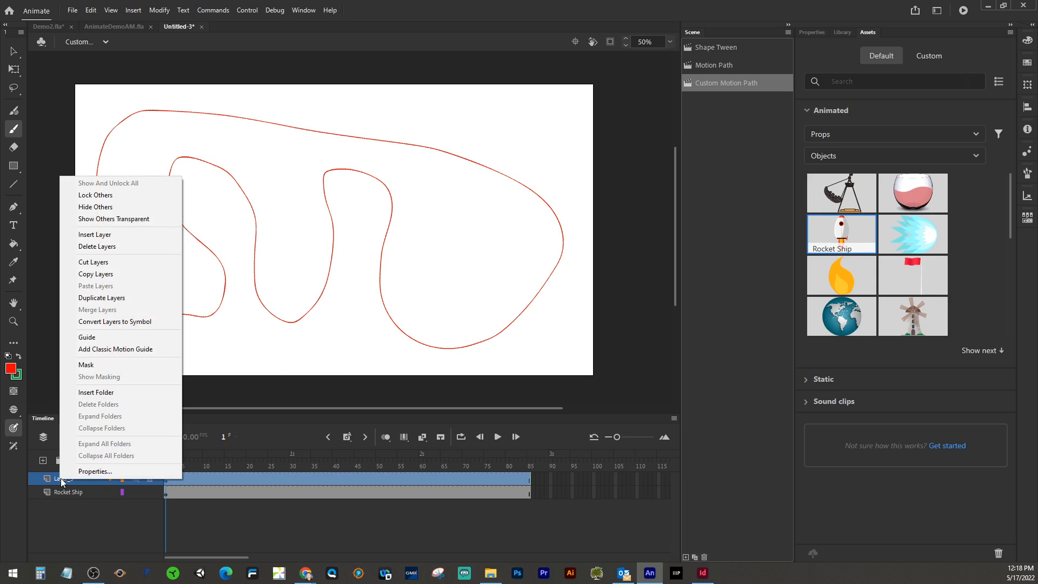
left_click(85, 337)
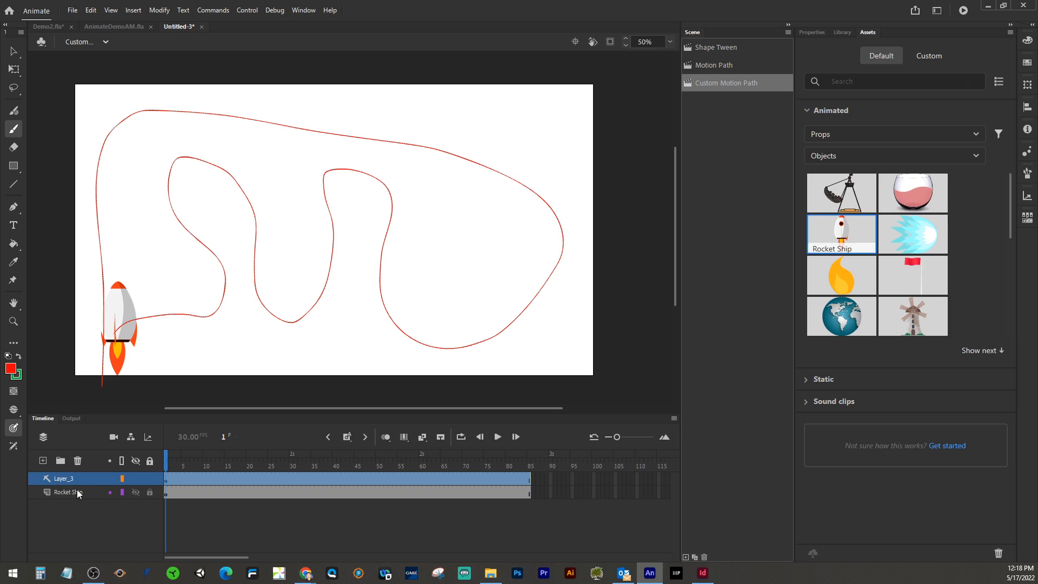
left_click(17, 52)
left_click_drag(122, 301, 126, 300)
left_click(13, 69)
left_click_drag(151, 278, 178, 334)
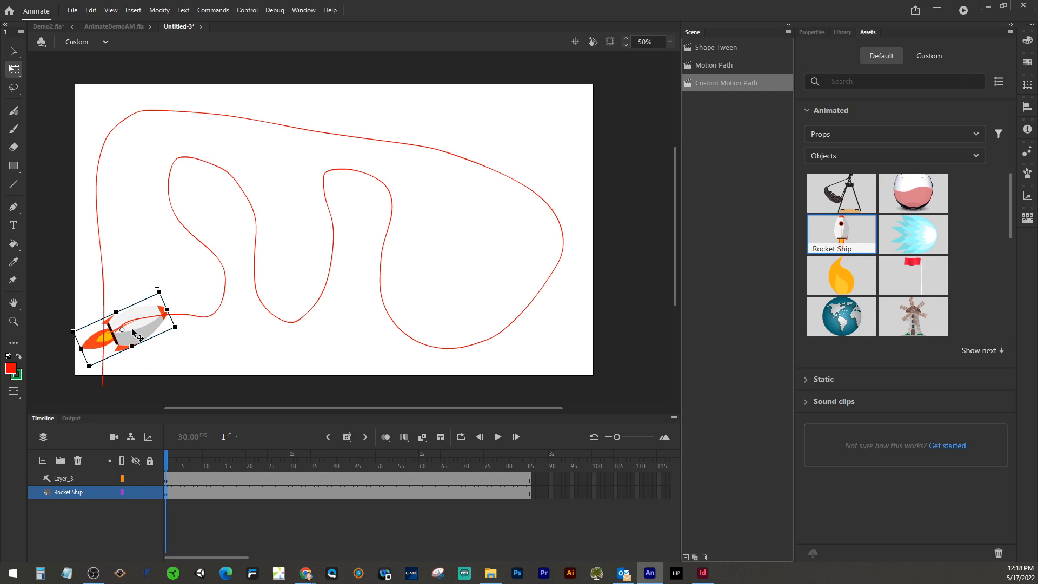
key("ctrl+z")
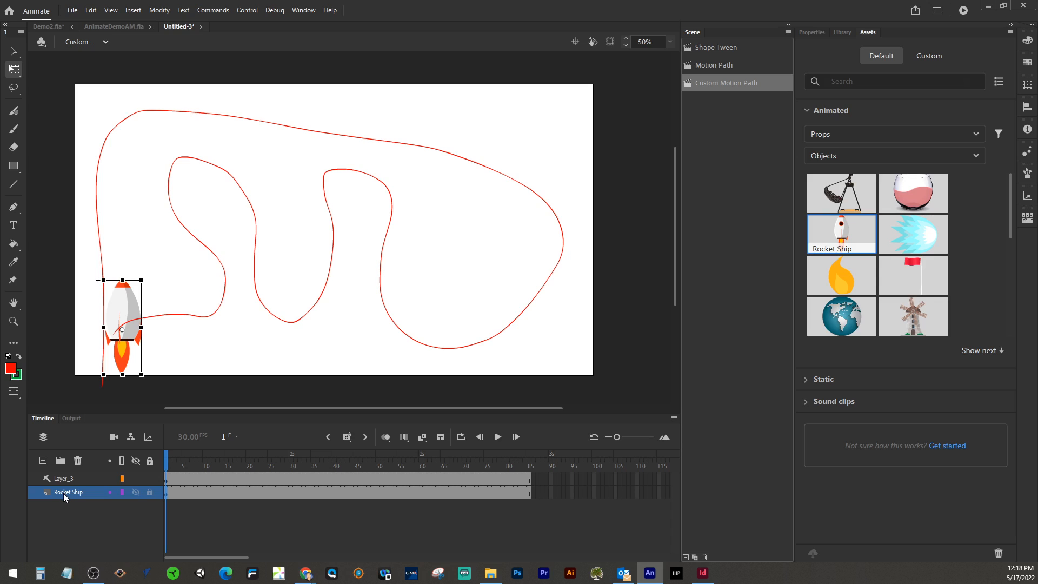
Step: Nest the Rocket Ship layer under the guide layer so the path guides it
left_click_drag(63, 493, 67, 490)
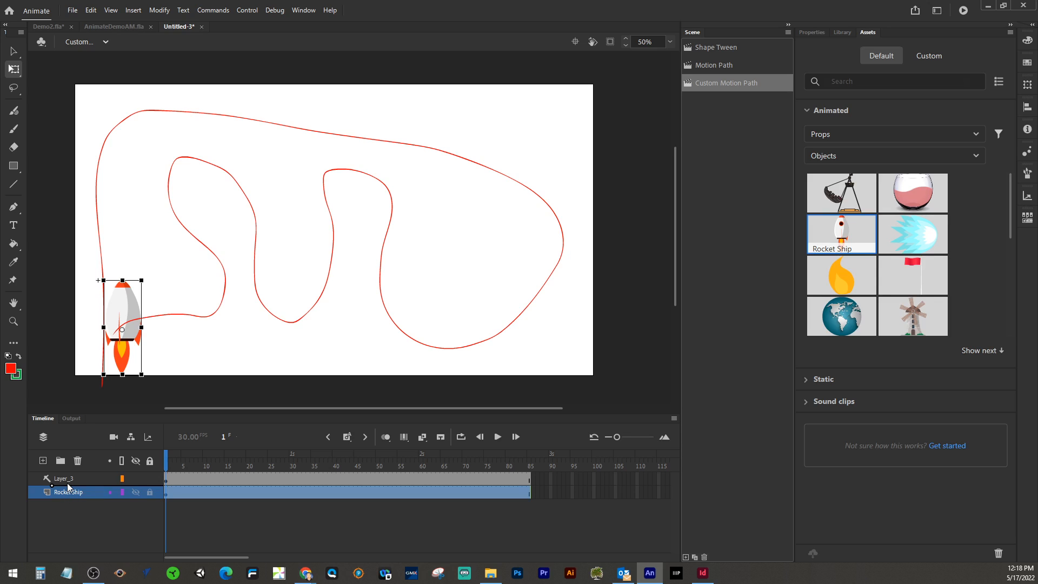
mouse_move(67, 482)
left_mouse_down()
mouse_move(69, 500)
mouse_move(68, 489)
left_mouse_up()
mouse_move(166, 459)
left_mouse_down()
mouse_move(222, 455)
mouse_move(130, 452)
mouse_move(180, 453)
mouse_move(166, 458)
left_mouse_up()
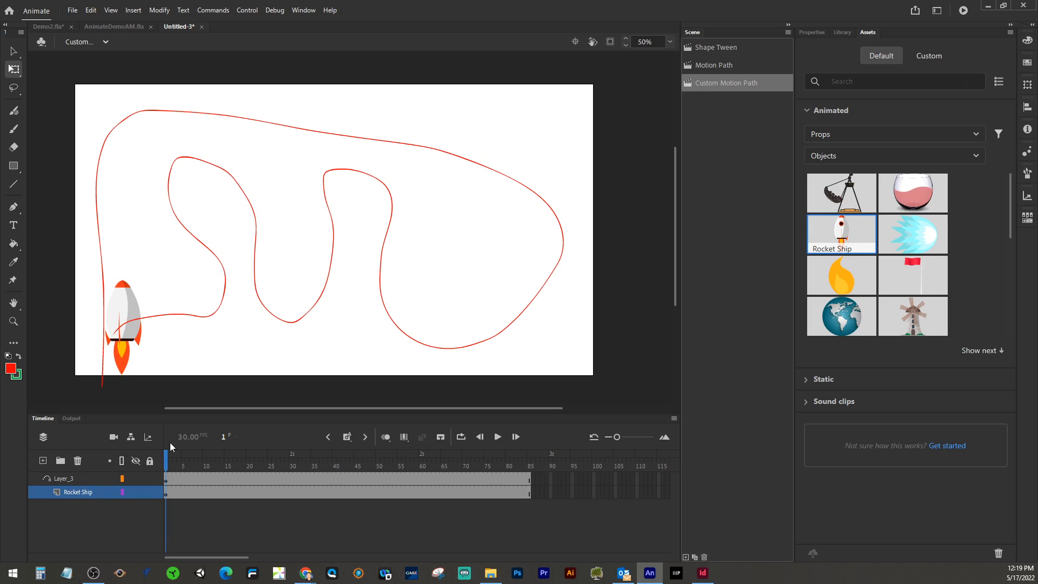
Step: Create a classic tween on the Rocket Ship layer
left_click(197, 492)
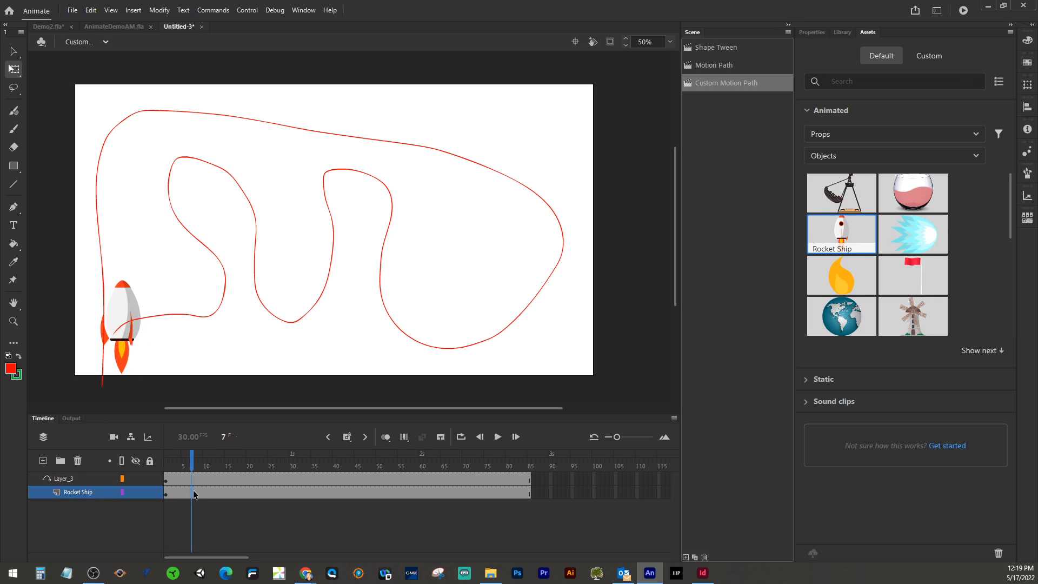
right_click(197, 492)
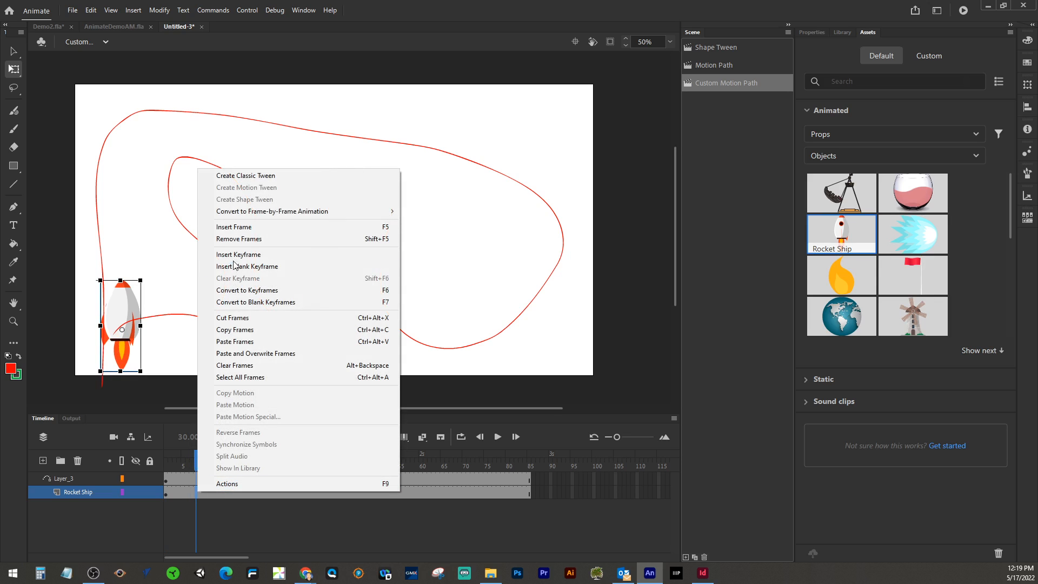
left_click(232, 179)
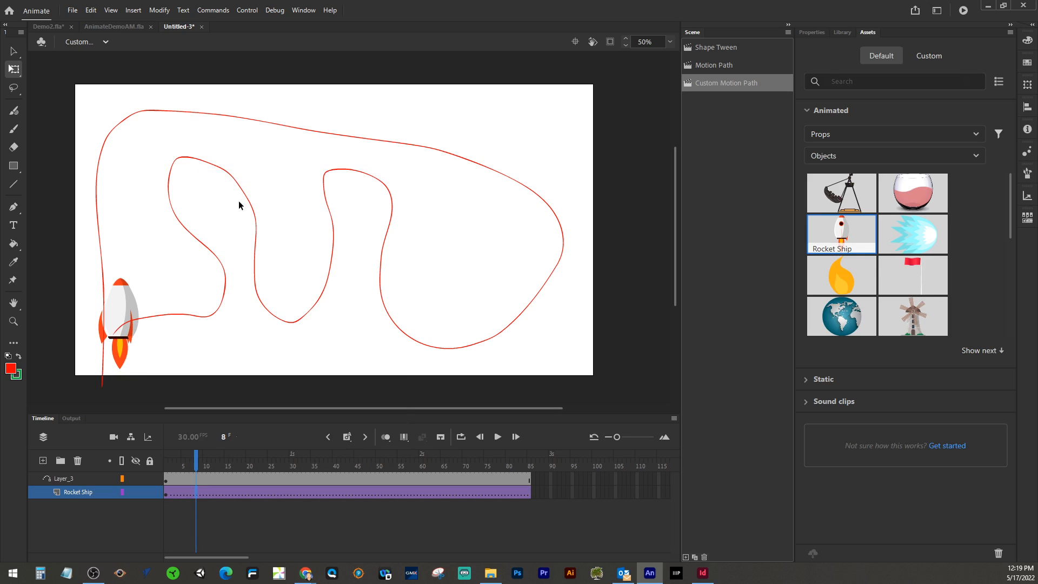
Step: At frame 85, move the rocket to the other end of the path and rotate it upside down
left_click(204, 464)
left_click_drag(219, 464, 529, 464)
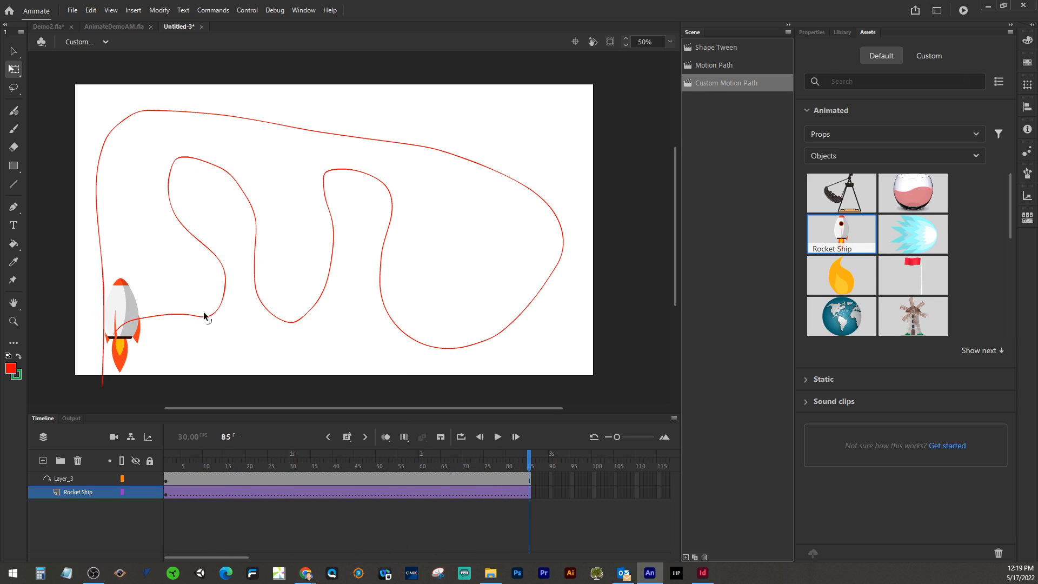
left_click_drag(119, 310, 102, 321)
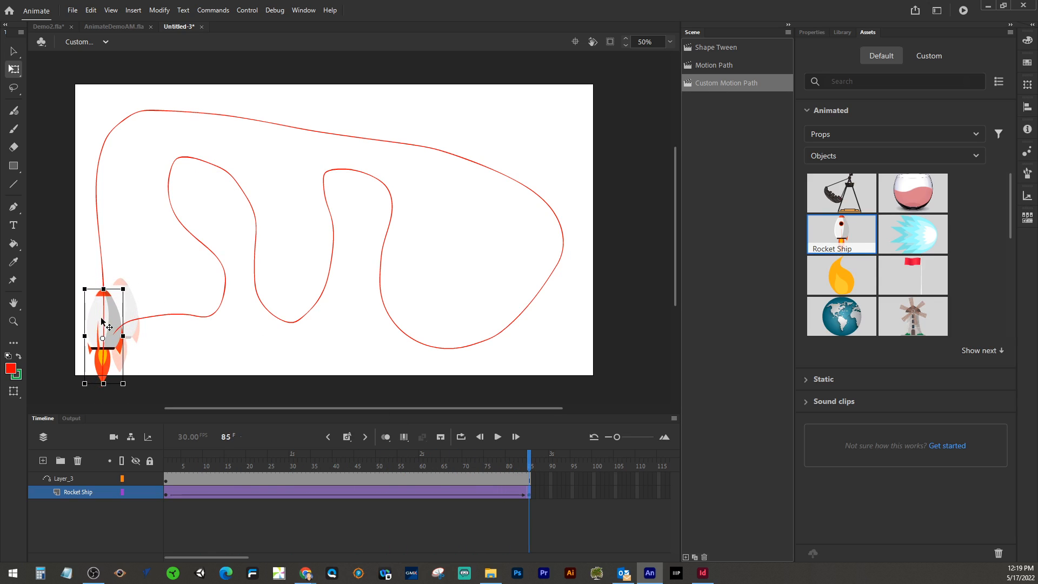
left_click_drag(127, 286, 67, 432)
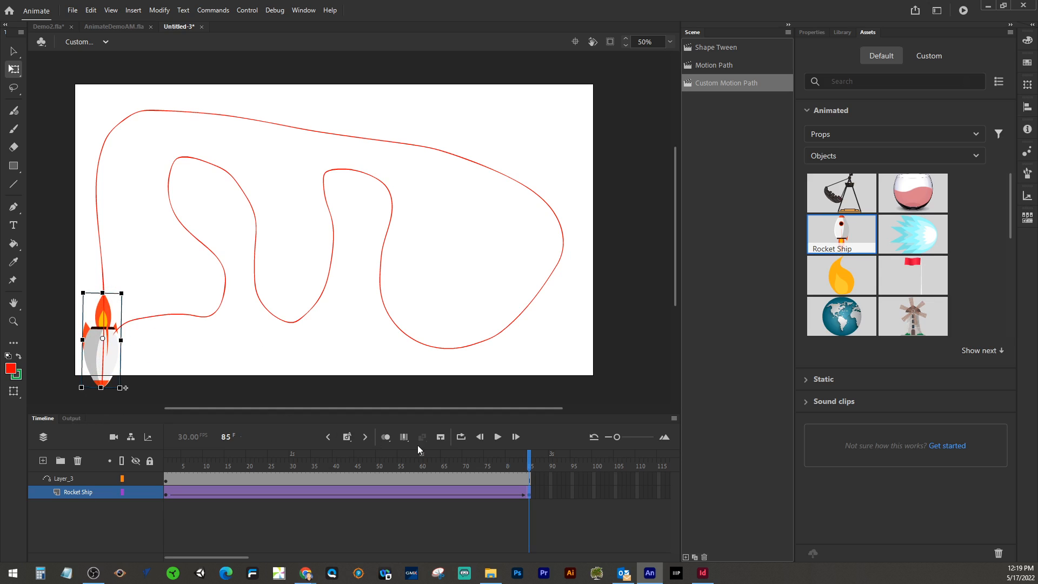
Step: Enable Orient to path for the rocket's classic tween
left_click_drag(529, 459, 122, 437)
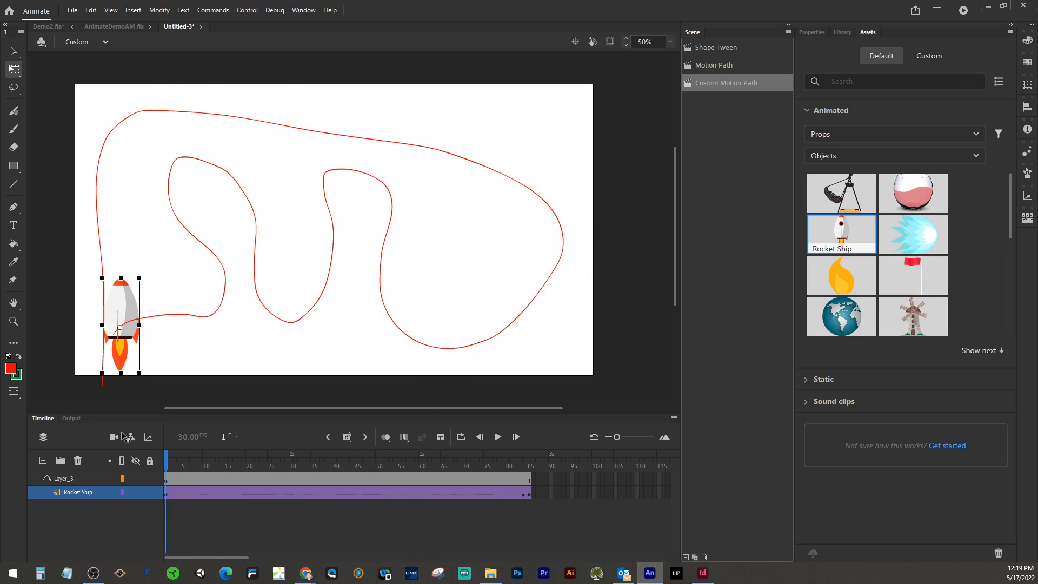
left_click(812, 31)
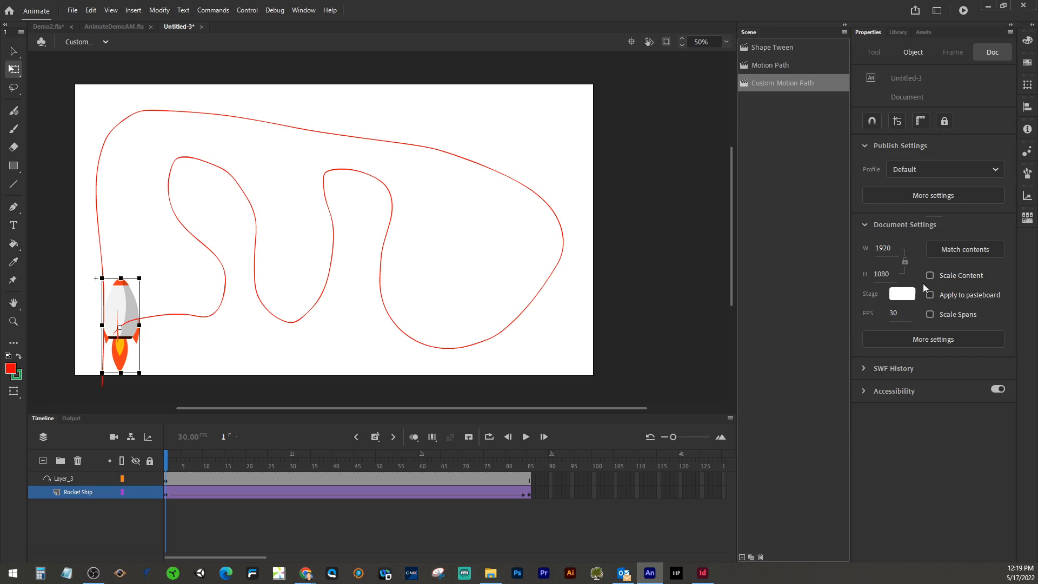
left_click(312, 493)
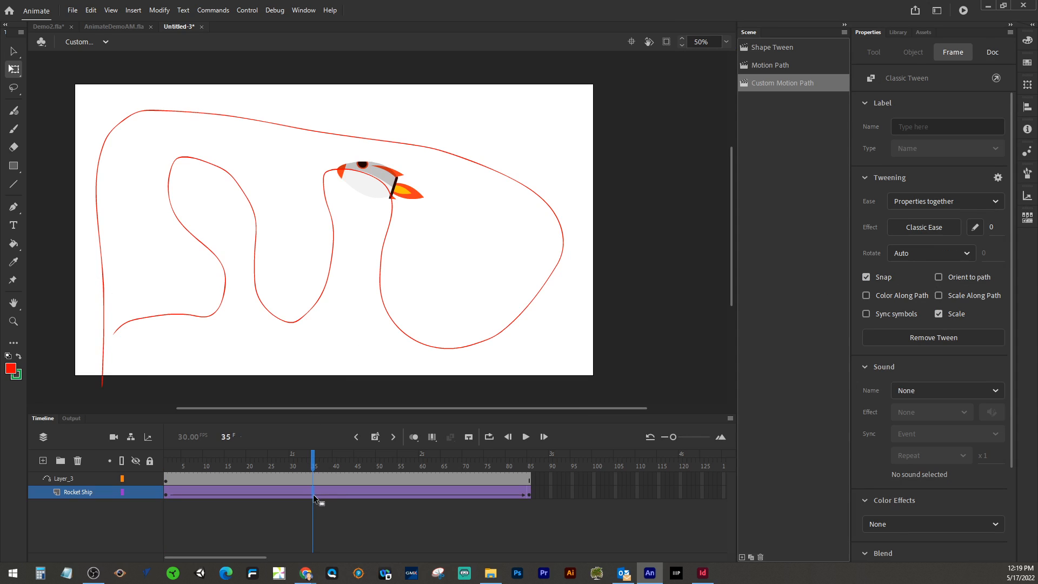
left_click(939, 277)
Step: Play the animation from frame 1 to check the rocket following the path
left_click_drag(314, 465, 128, 461)
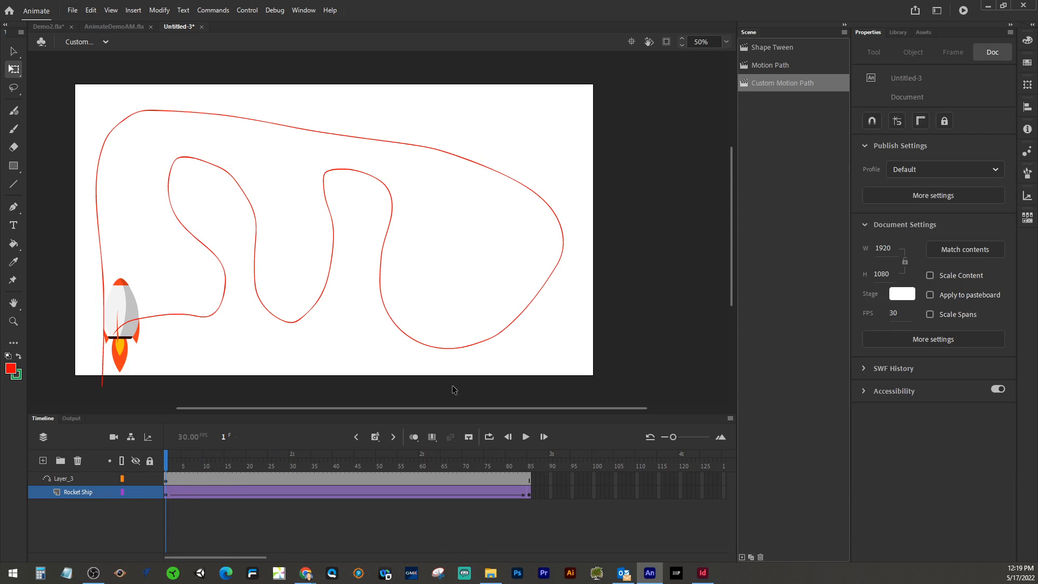
left_click(526, 437)
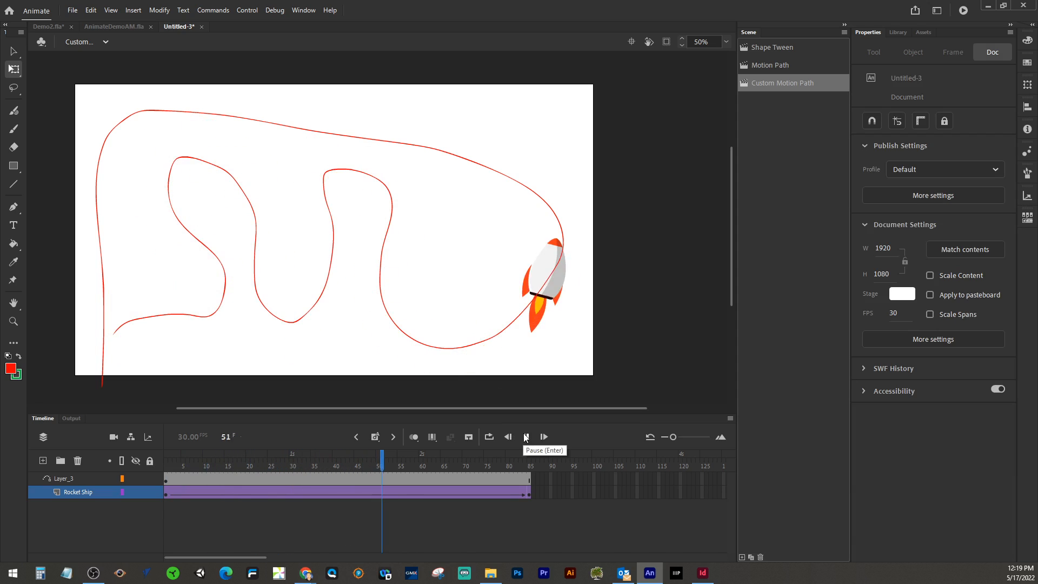